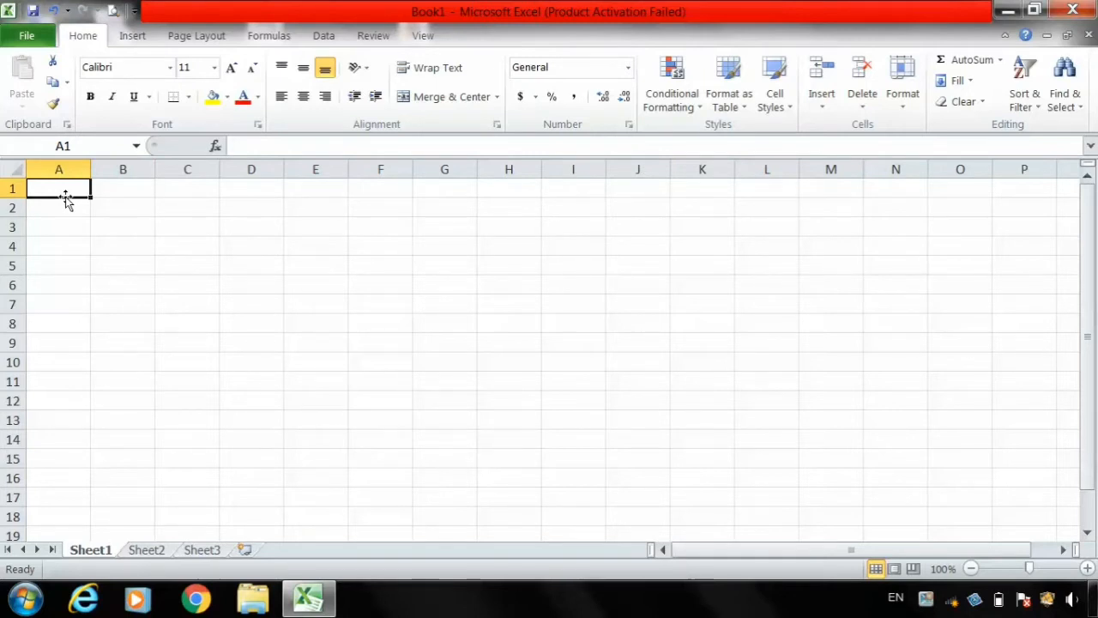
# - Enter the heading NAME in cell A1 and set the font size of the whole sheet to 14
pyautogui.write('NAME')
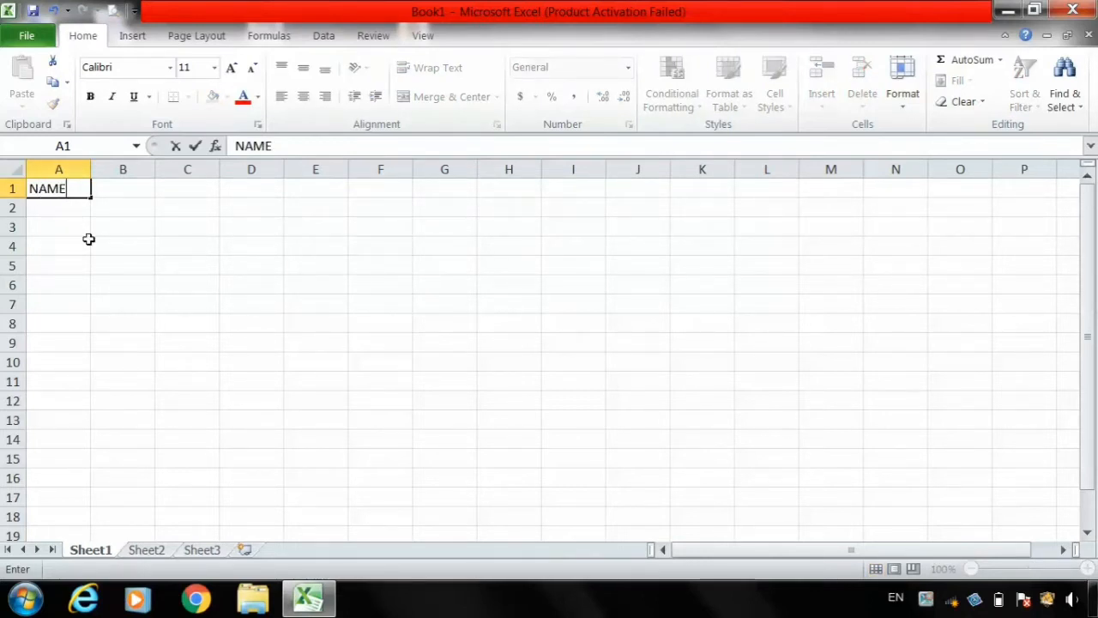
pyautogui.click(12, 167)
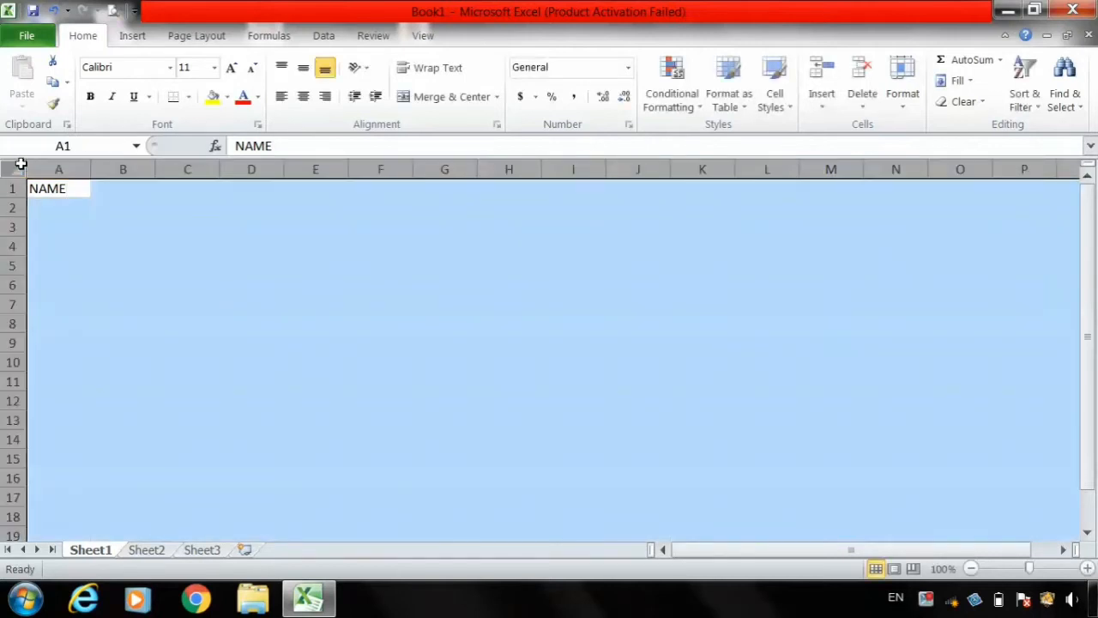
pyautogui.click(231, 68)
pyautogui.click(232, 68)
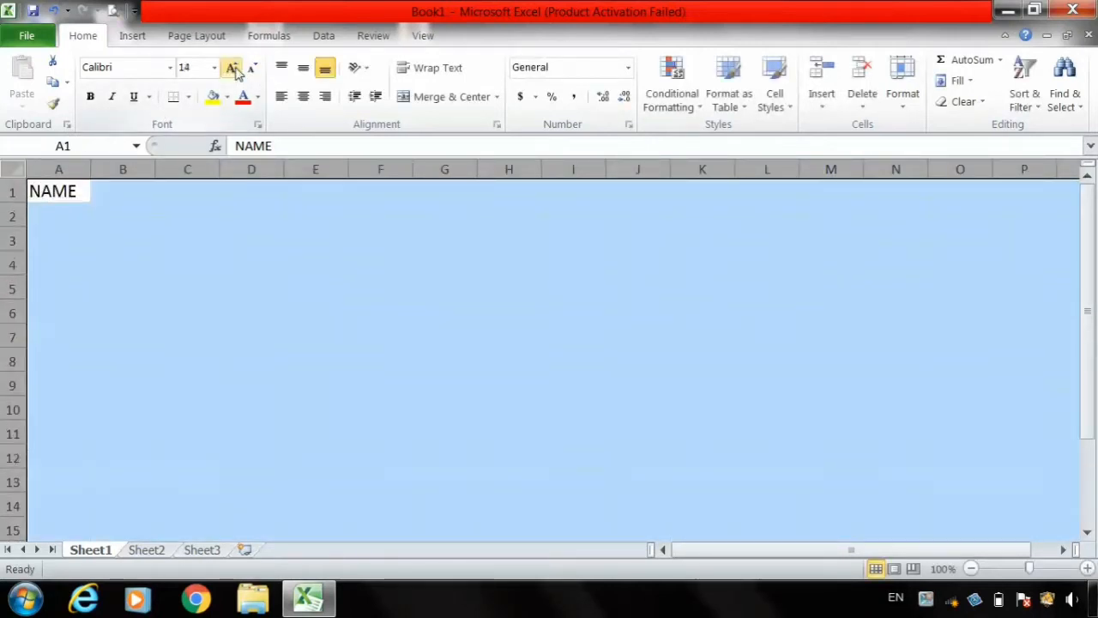
# - Enter the heading SALARY in cell B1
pyautogui.click(109, 202)
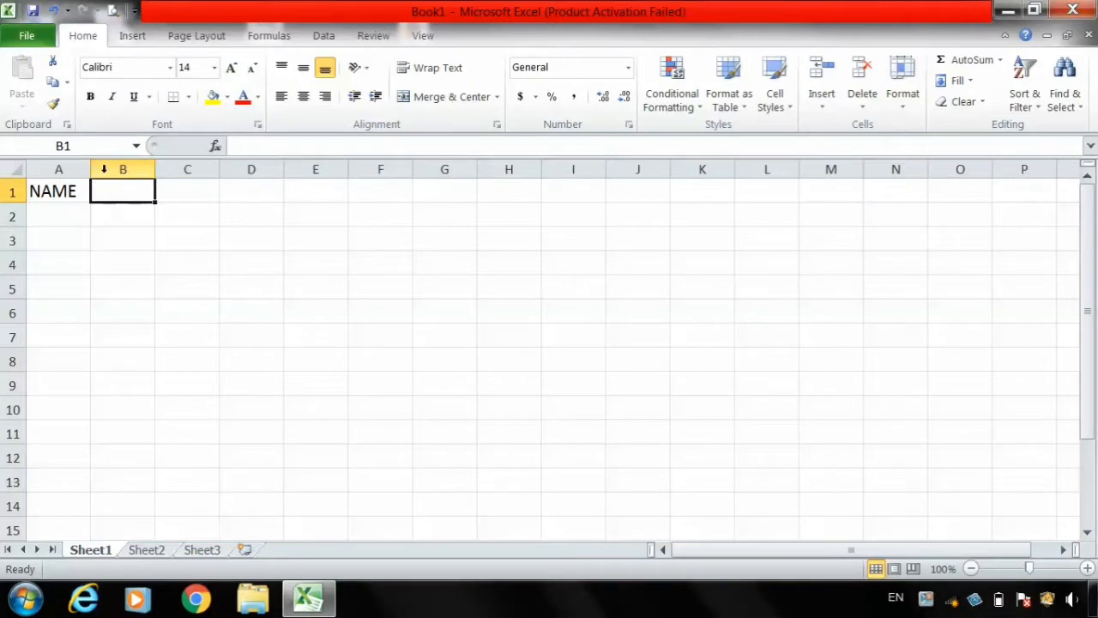
pyautogui.write('SALA')
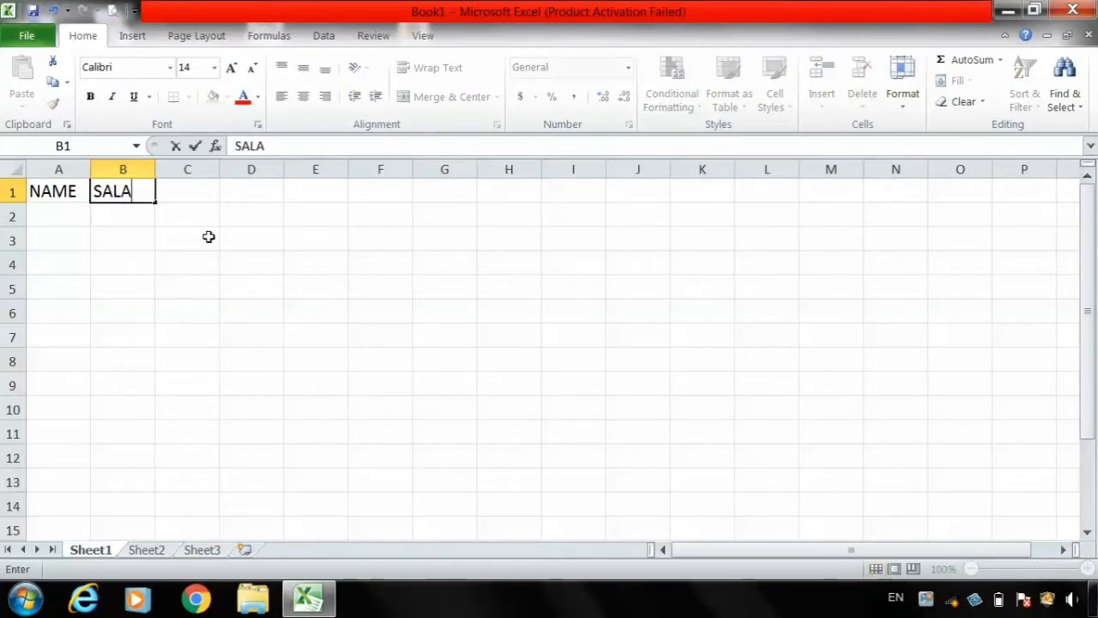
pyautogui.write('RY')
pyautogui.press('Tab')
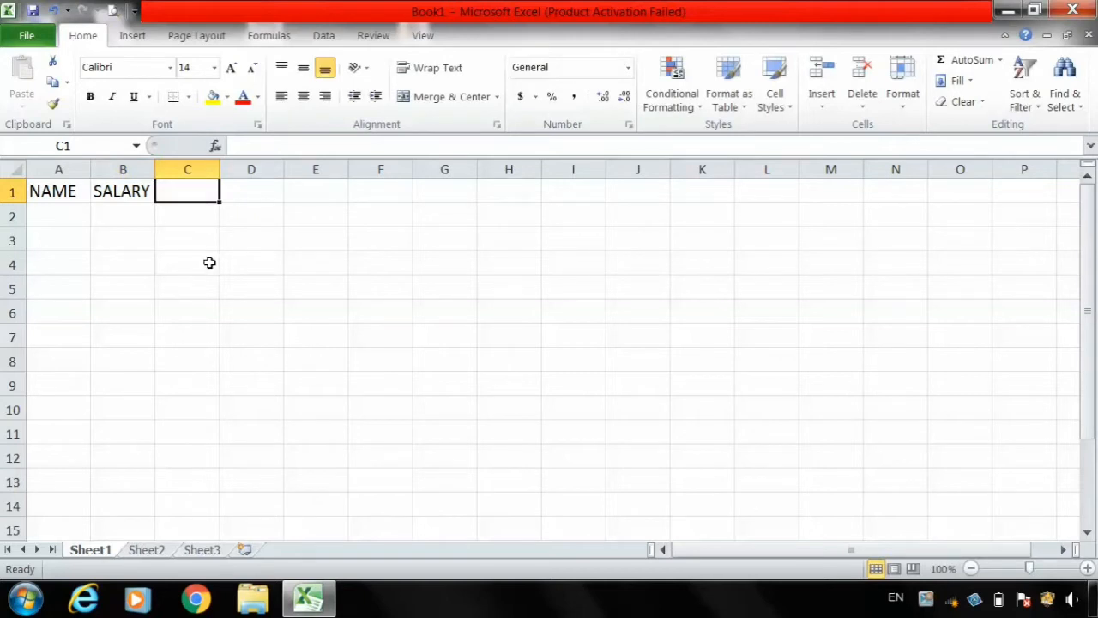
# - Enter the first employee's name in A2 and autofill the built-in name list down to A16
pyautogui.click(40, 217)
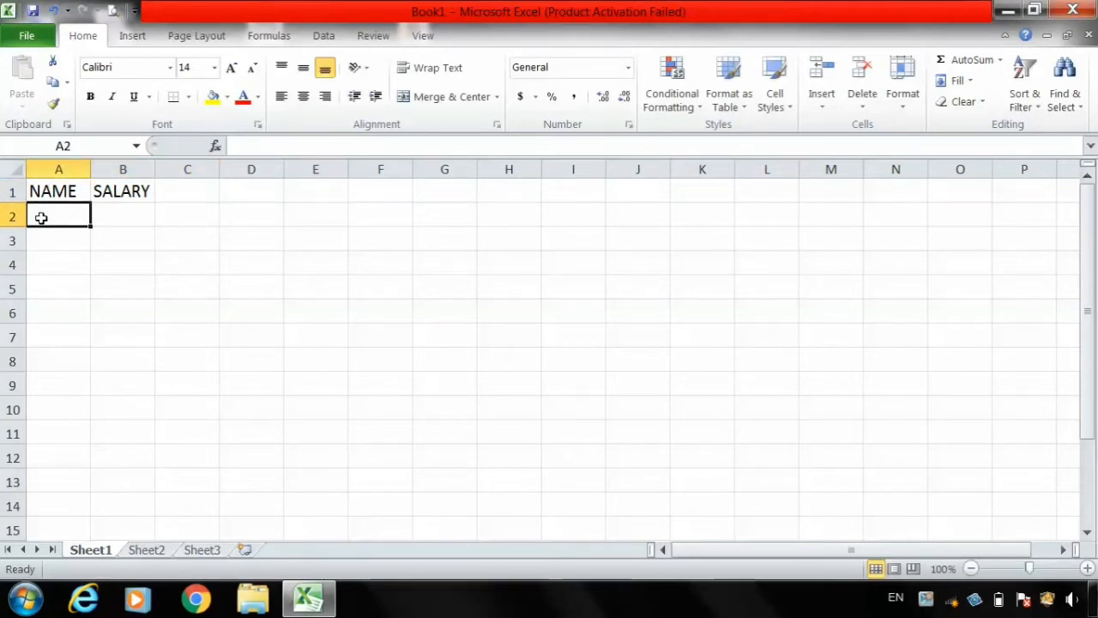
pyautogui.write('DEV')
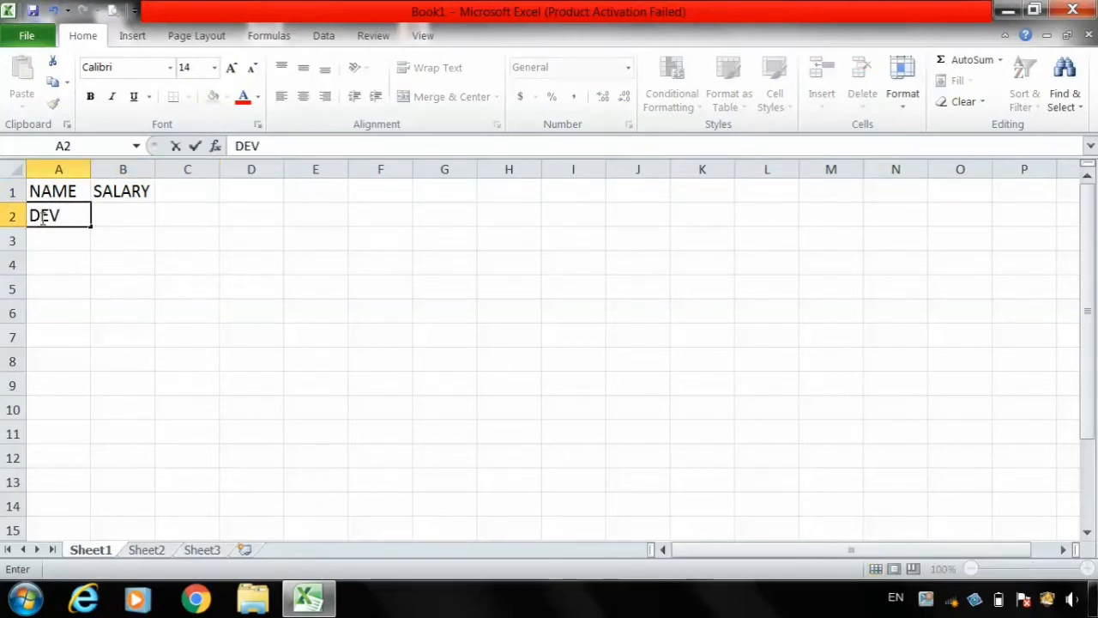
pyautogui.click(43, 262)
pyautogui.click(62, 214)
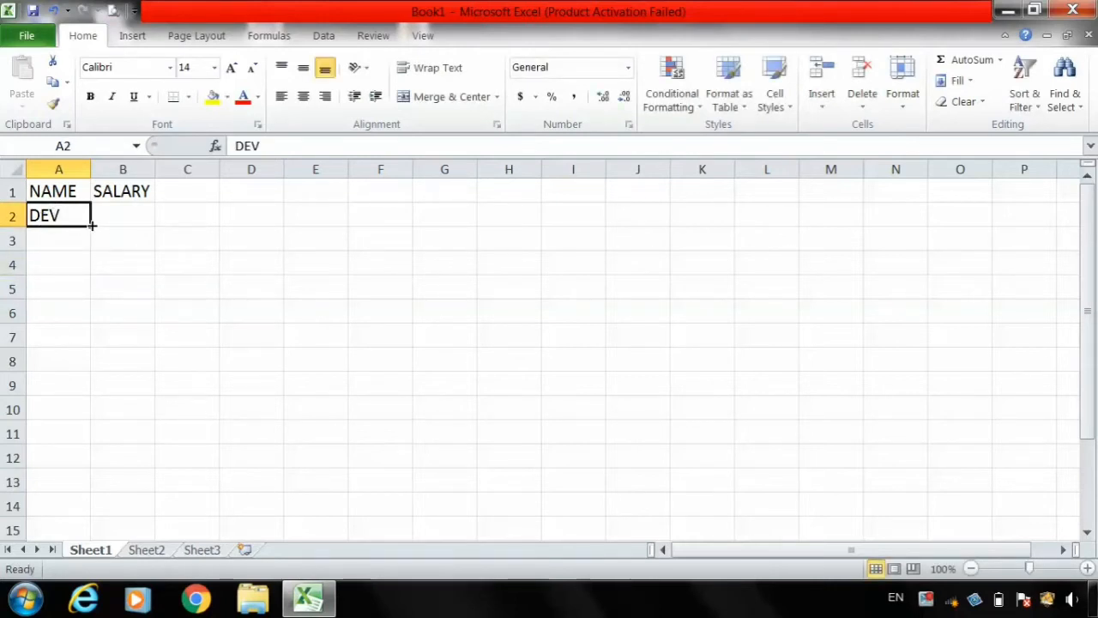
pyautogui.moveTo(91, 225); pyautogui.dragTo(93, 515)
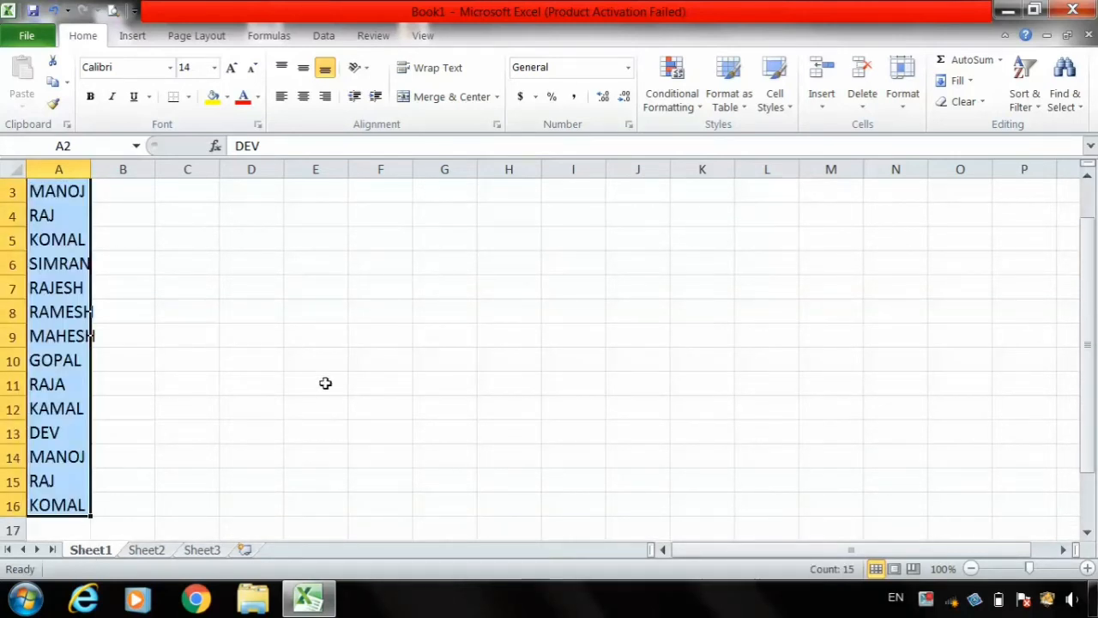
pyautogui.scroll(1, 1072, 242)
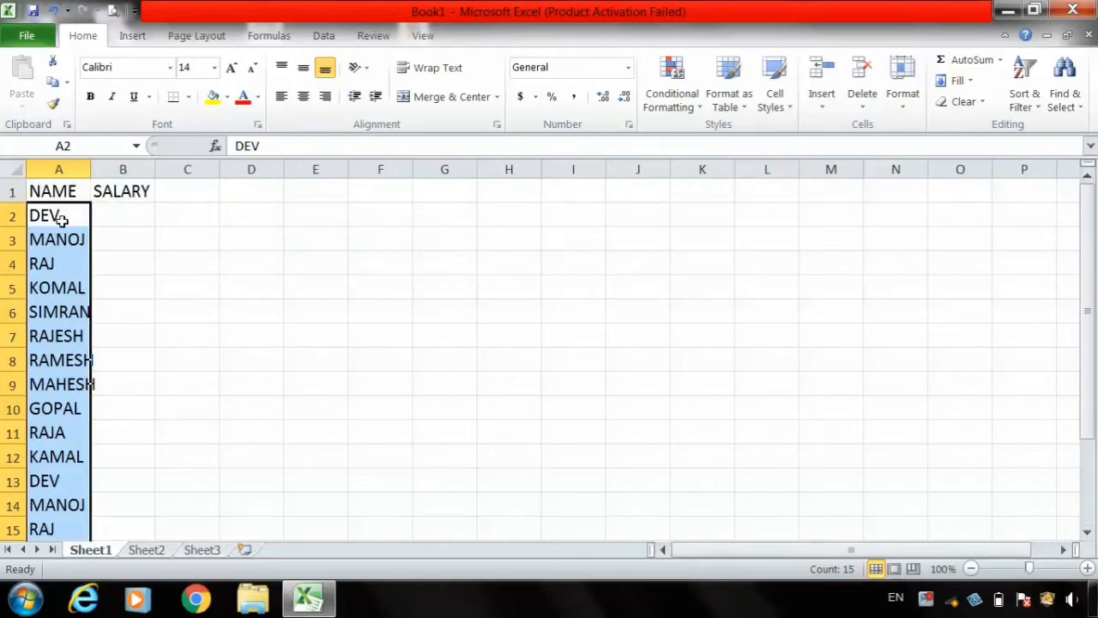
# - Import the names in A2:A9 as a custom list through the advanced program options
pyautogui.moveTo(69, 221); pyautogui.dragTo(72, 385)
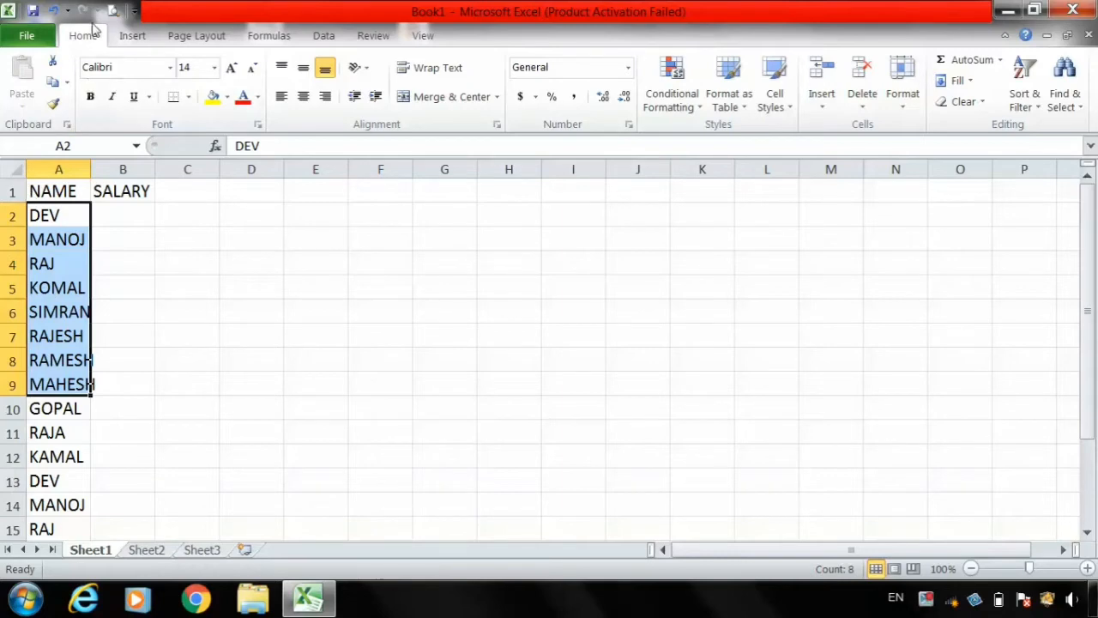
pyautogui.click(26, 43)
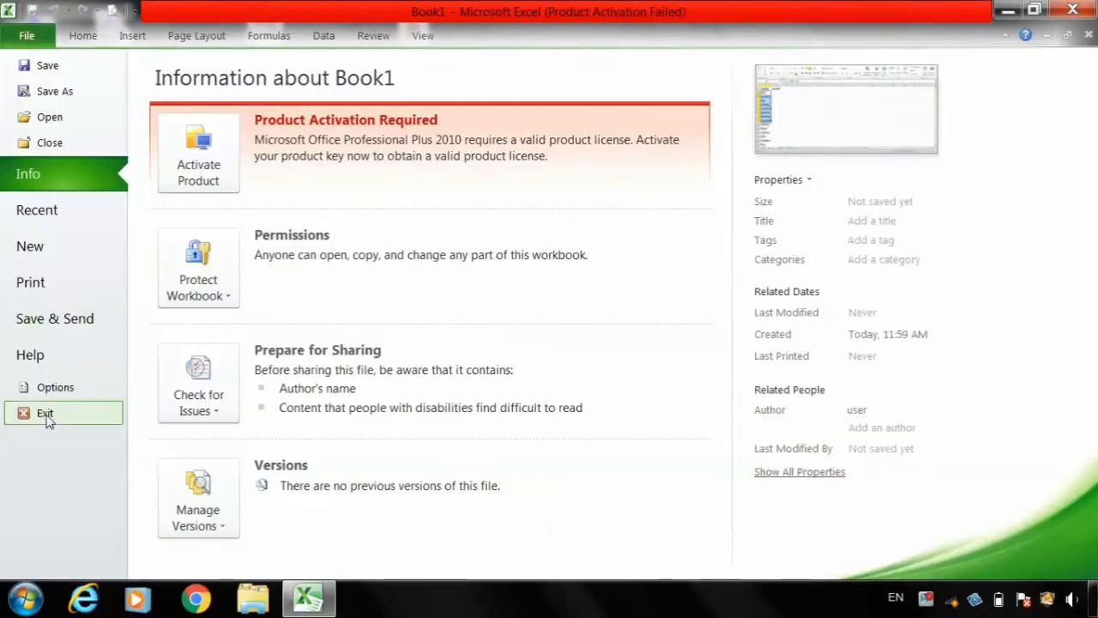
pyautogui.click(67, 393)
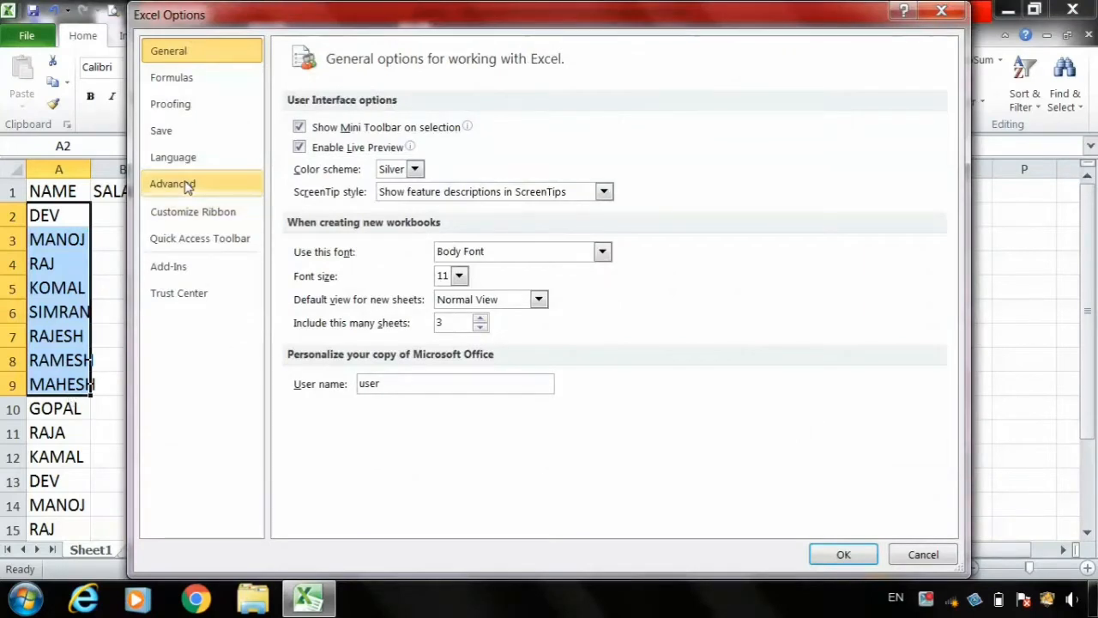
pyautogui.click(188, 185)
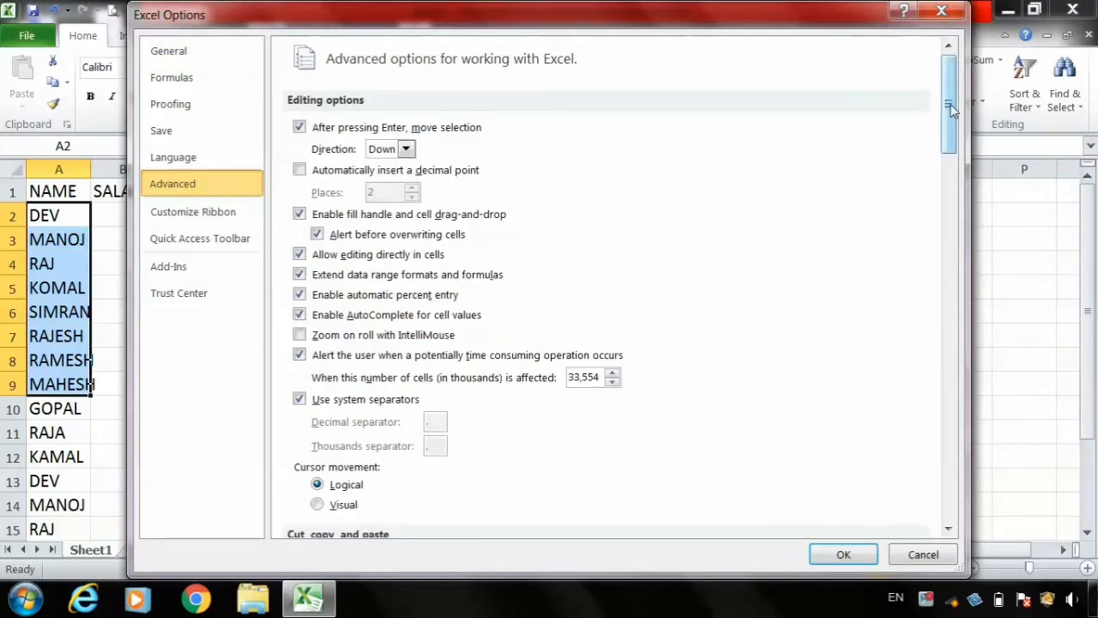
pyautogui.moveTo(951, 107); pyautogui.dragTo(952, 165)
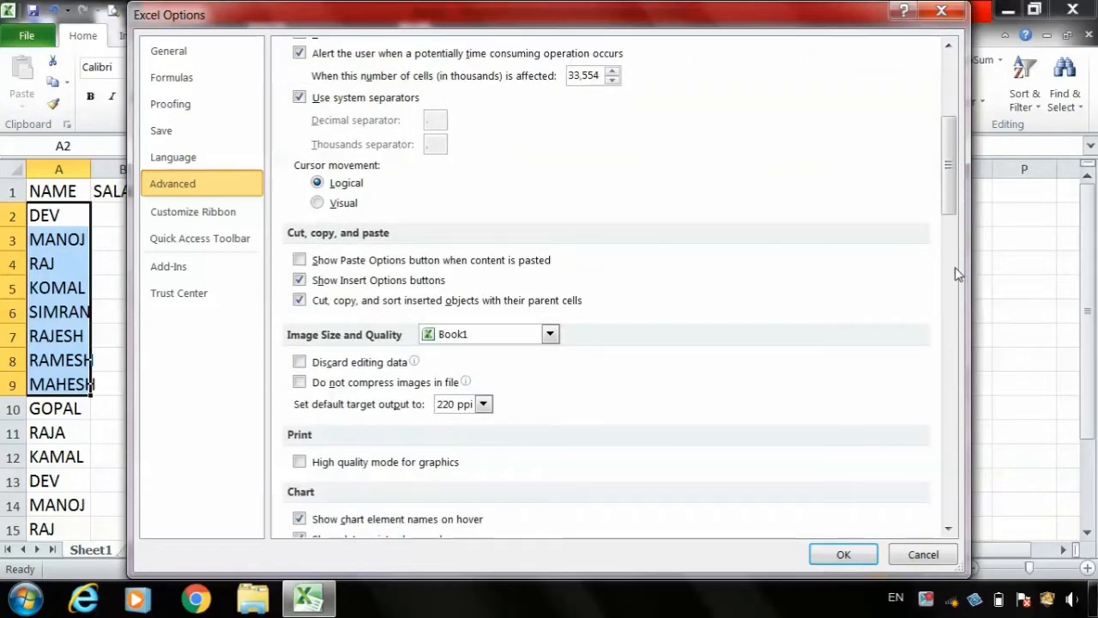
pyautogui.click(955, 296)
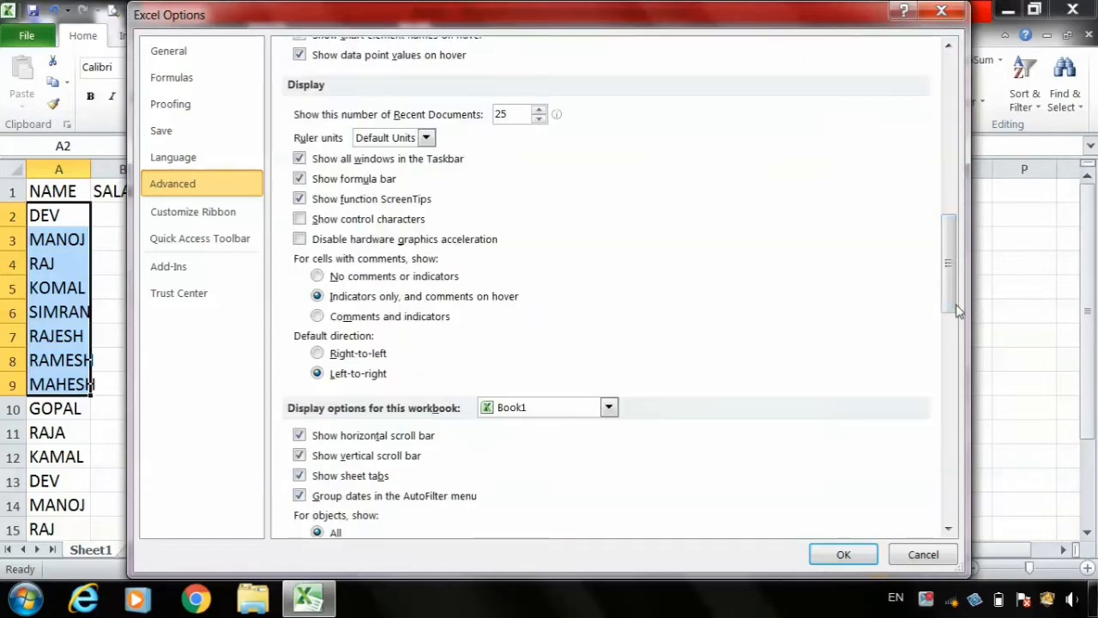
pyautogui.click(957, 361)
pyautogui.click(949, 450)
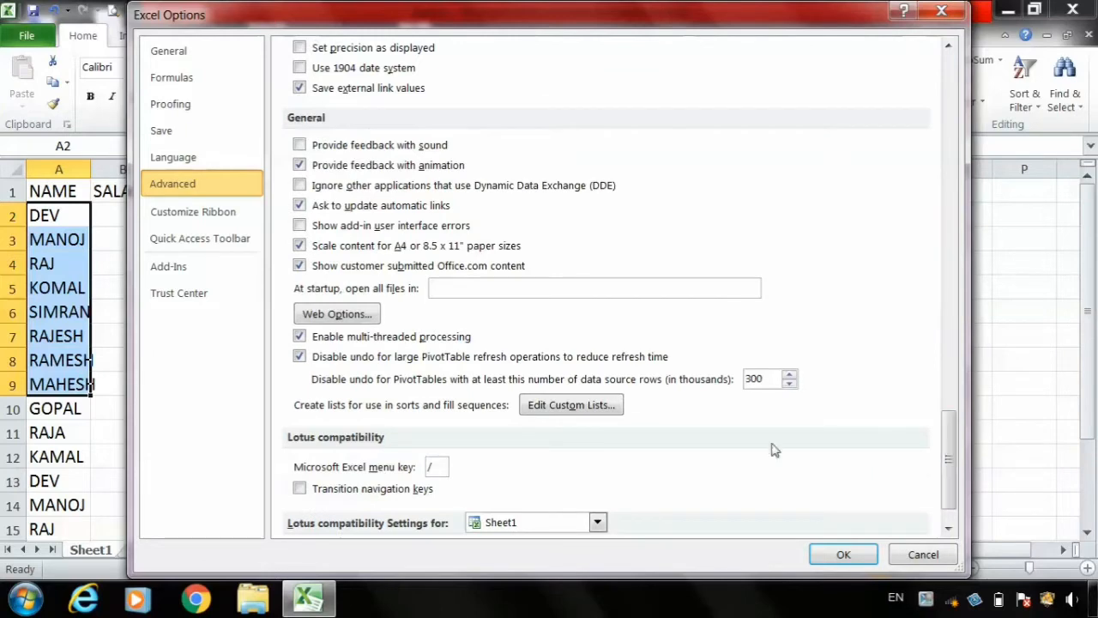
pyautogui.click(556, 405)
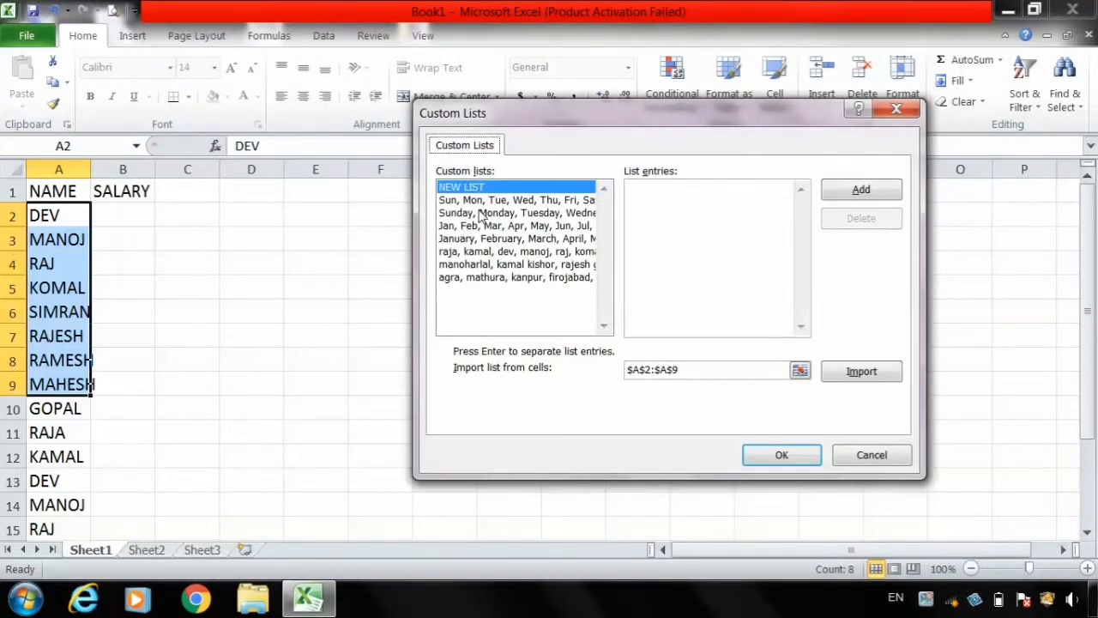
pyautogui.click(836, 371)
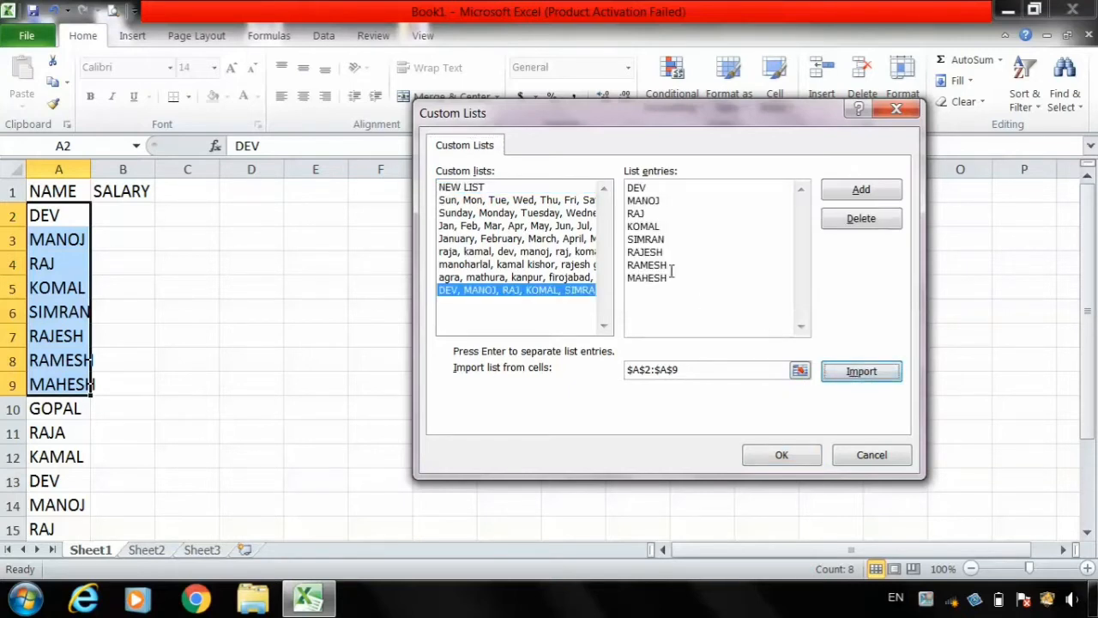
# - Delete the newly imported custom list and close the options without further changes
pyautogui.click(862, 220)
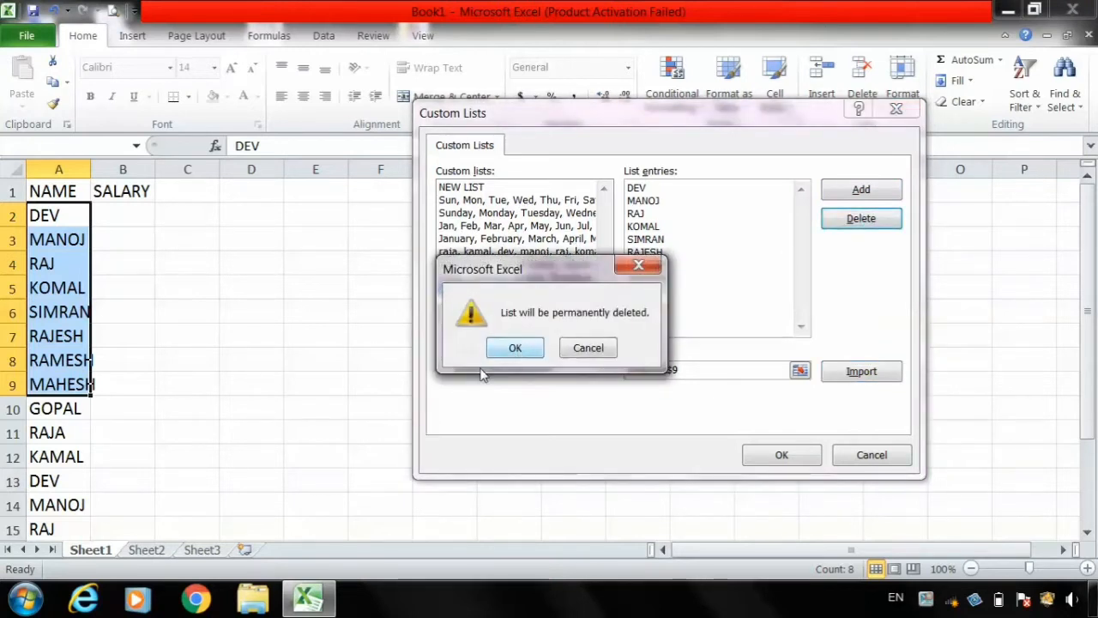
pyautogui.click(514, 351)
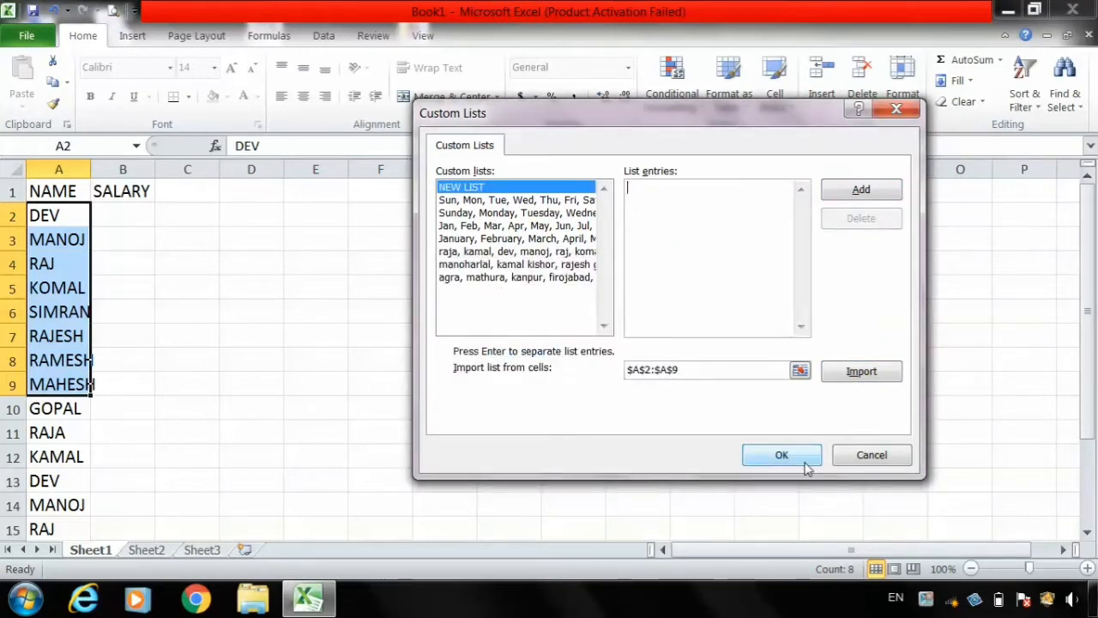
pyautogui.click(813, 460)
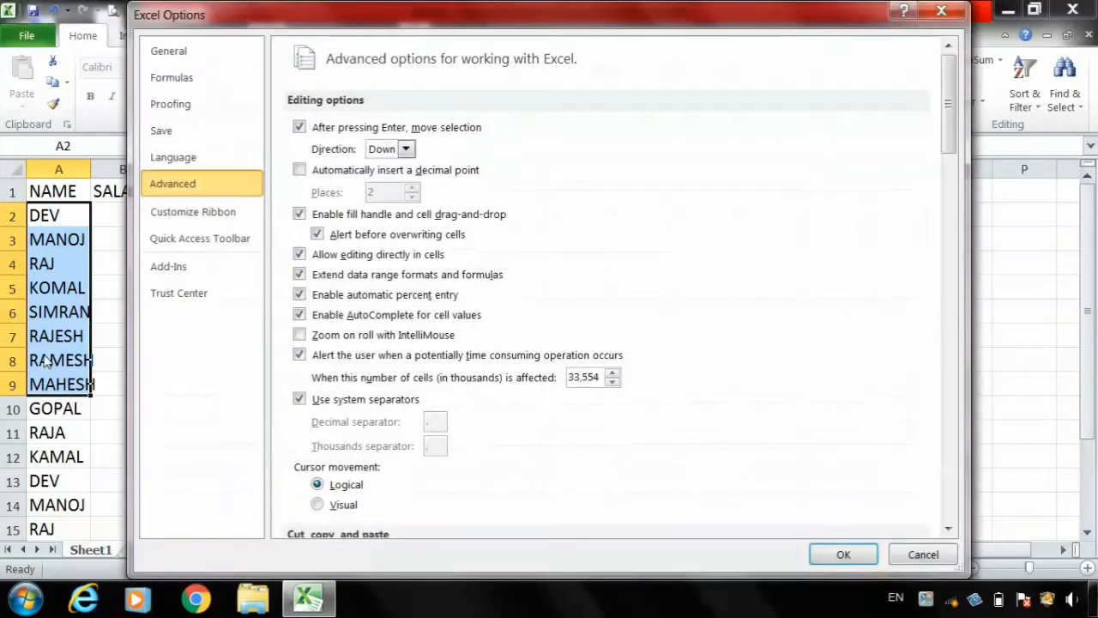
pyautogui.click(918, 558)
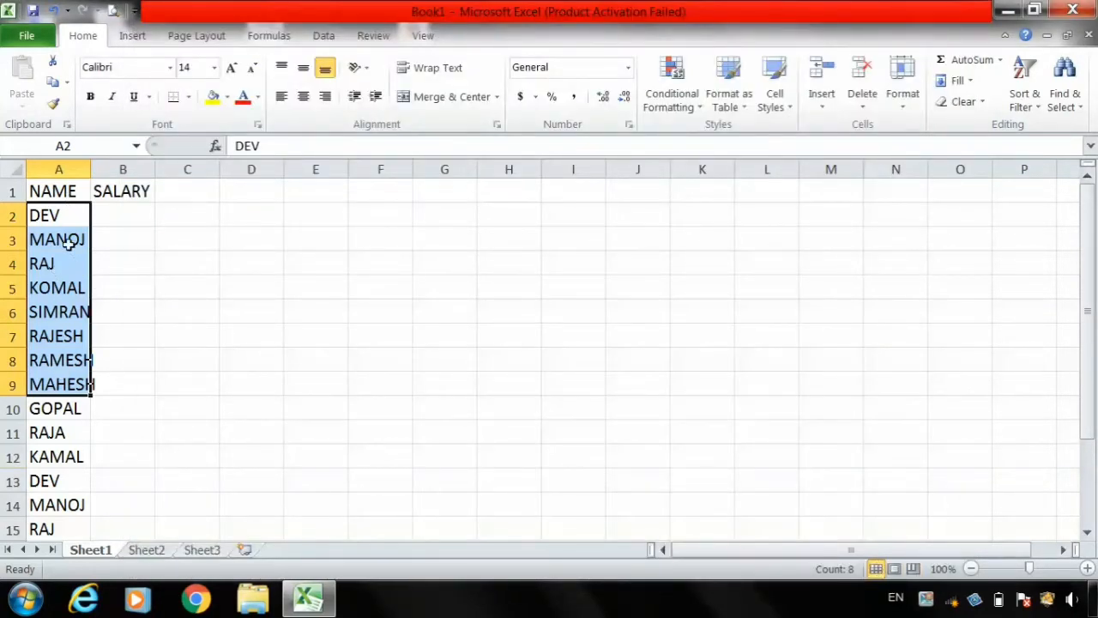
# - Enter the salaries 20000 in B2 and 26000 in B3
pyautogui.click(117, 216)
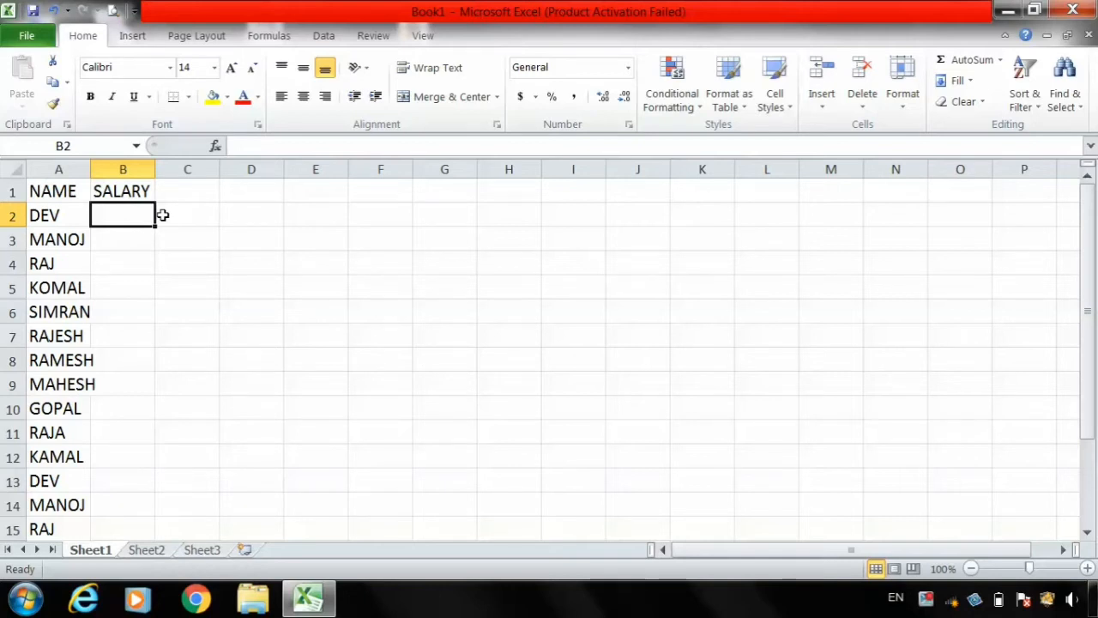
pyautogui.write('20000')
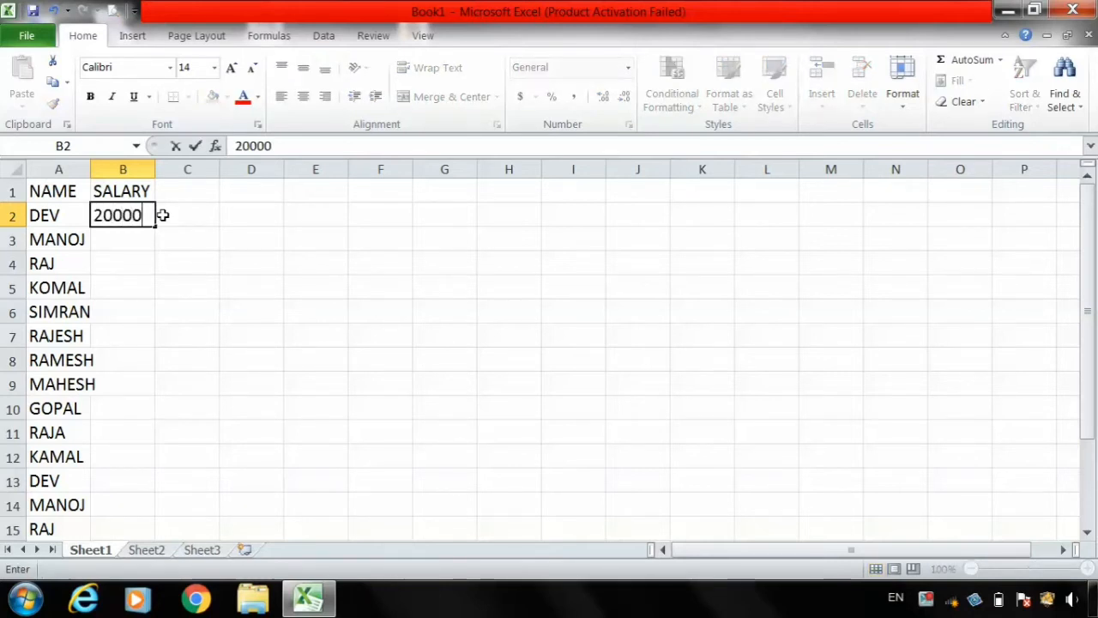
pyautogui.press('Return')
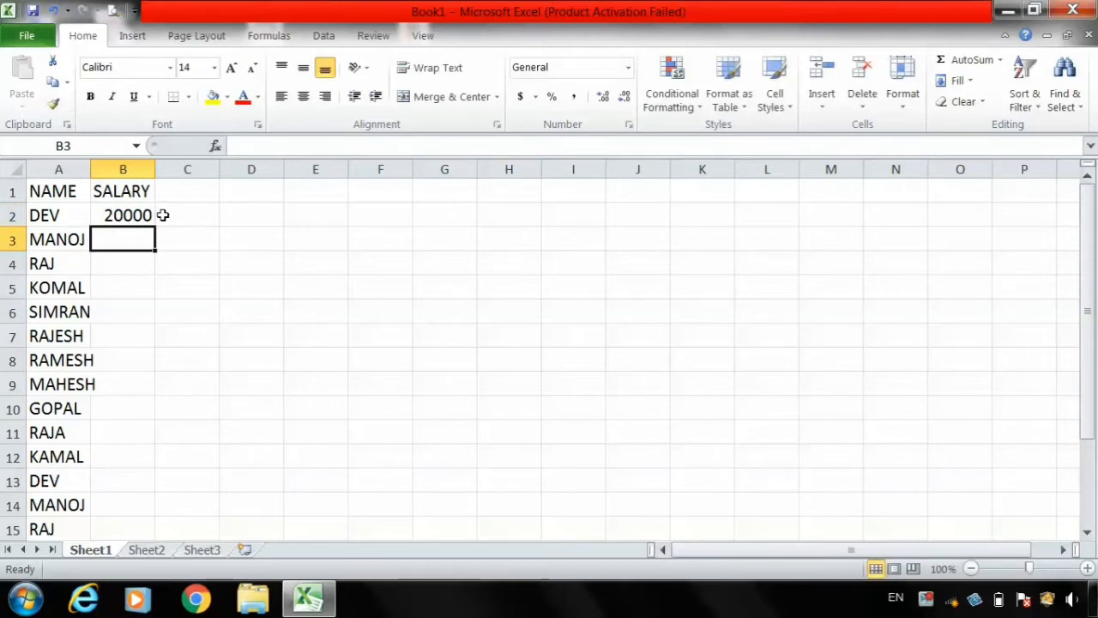
pyautogui.write('200')
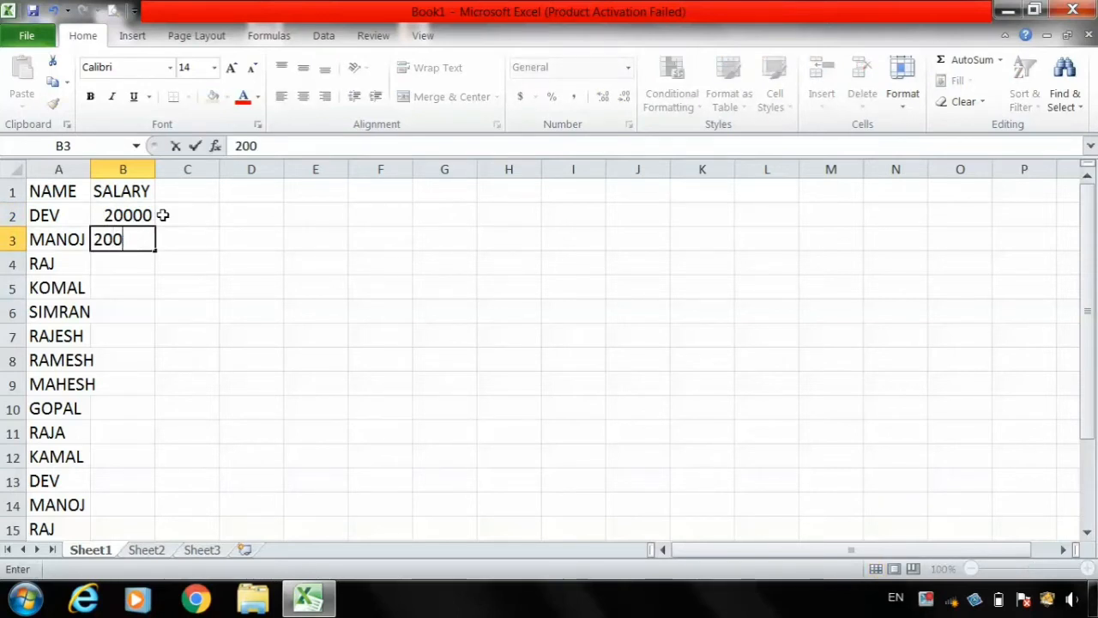
pyautogui.press('BackSpace')
pyautogui.press('BackSpace')
pyautogui.write('6000')
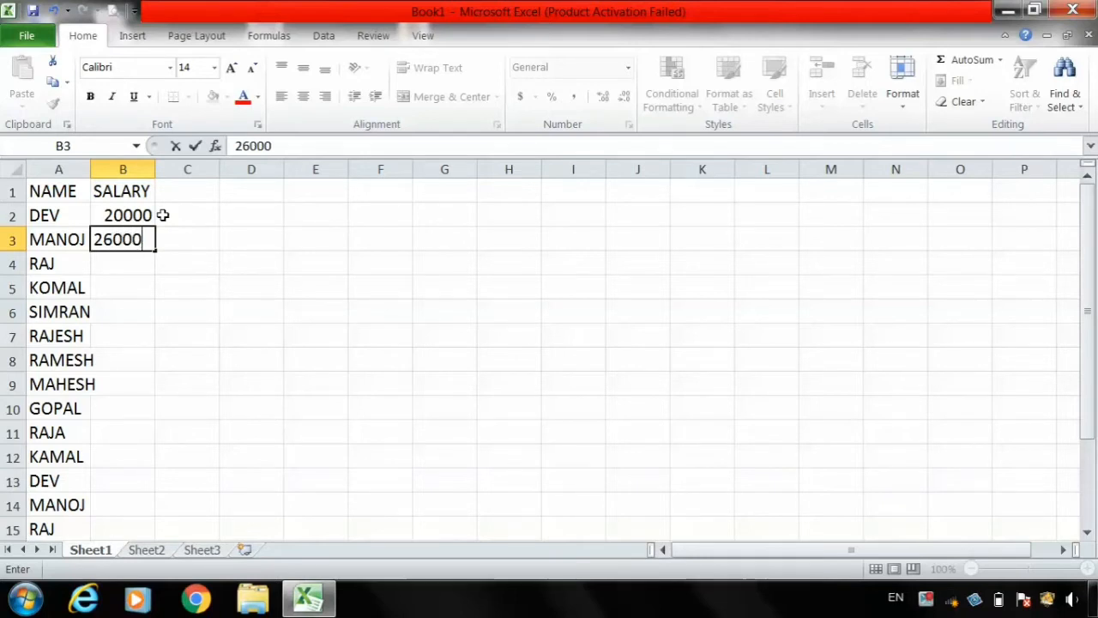
pyautogui.click(182, 267)
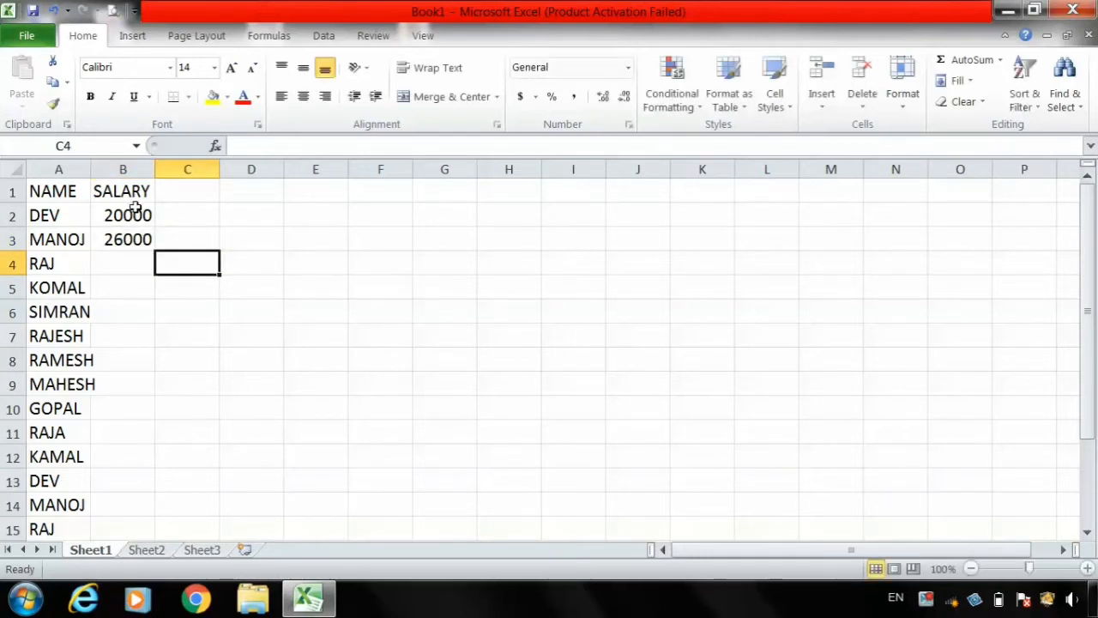
# - Fill the salary series from B2:B3 down to B16
pyautogui.click(134, 210)
pyautogui.moveTo(135, 204); pyautogui.dragTo(146, 518)
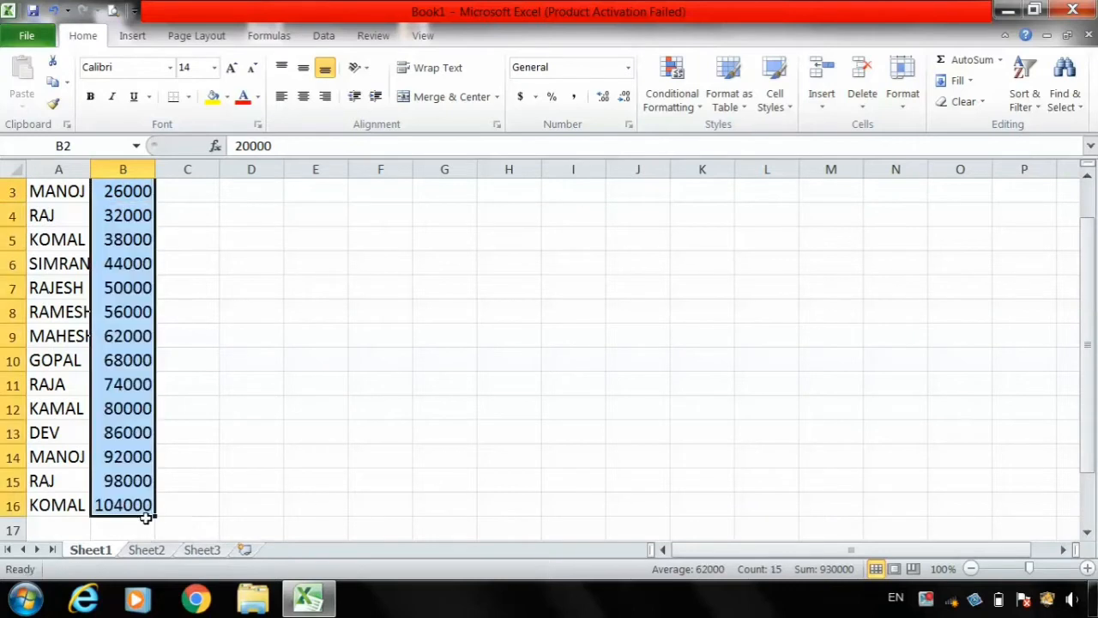
pyautogui.click(314, 292)
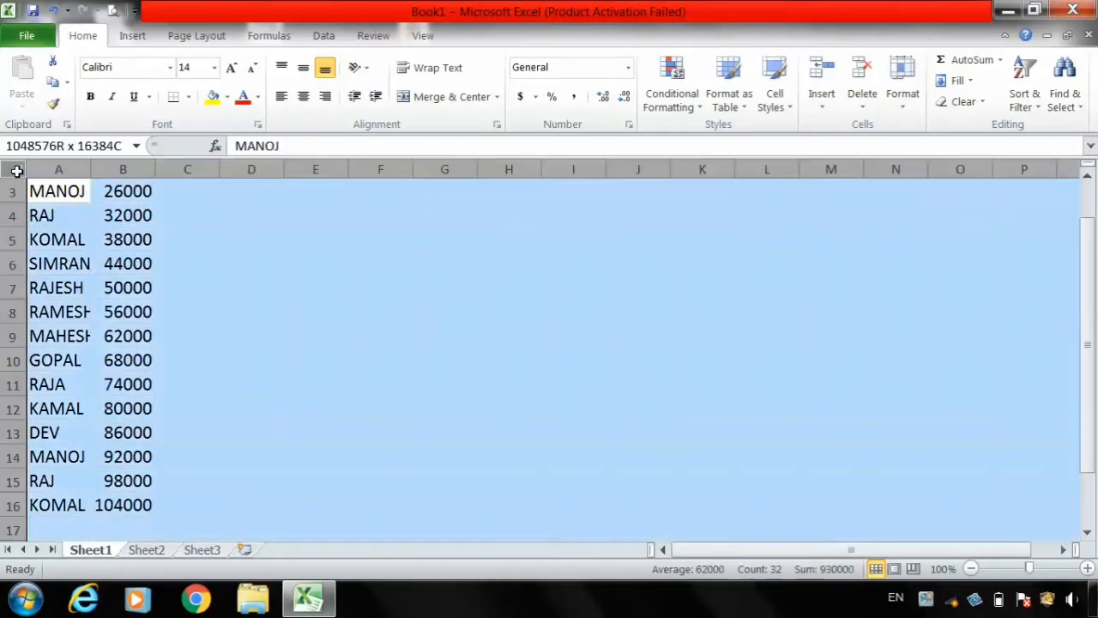
# - Set the font size of the whole sheet to 13
pyautogui.click(12, 168)
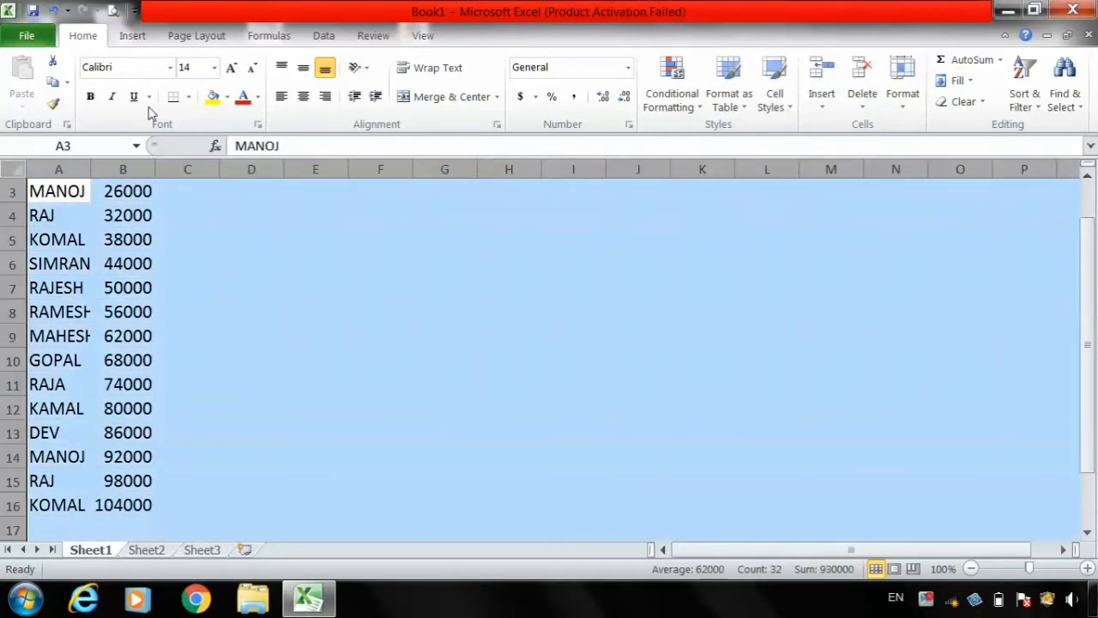
pyautogui.click(193, 65)
pyautogui.write('13')
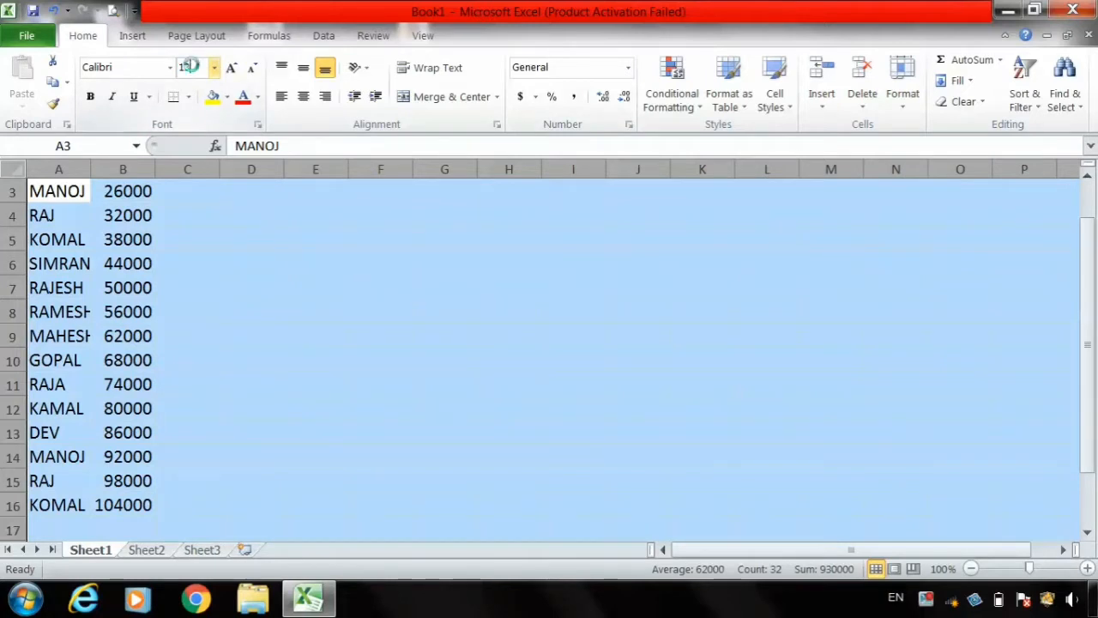
pyautogui.press('Return')
pyautogui.click(195, 195)
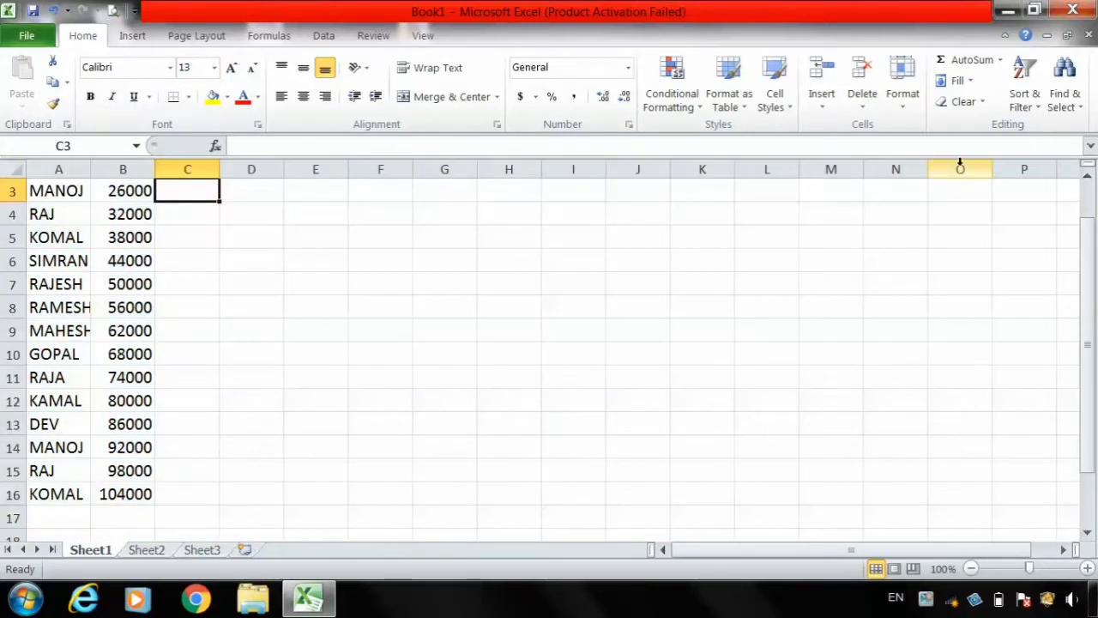
# - Enter the column heading TA 14% in cell C1
pyautogui.click(1092, 201)
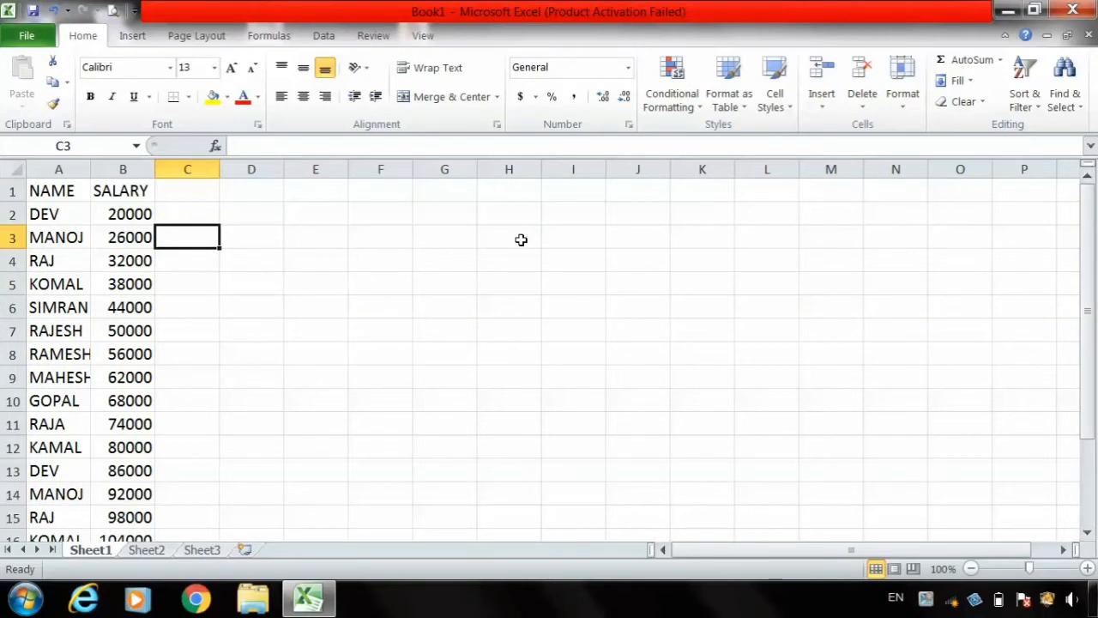
pyautogui.click(198, 196)
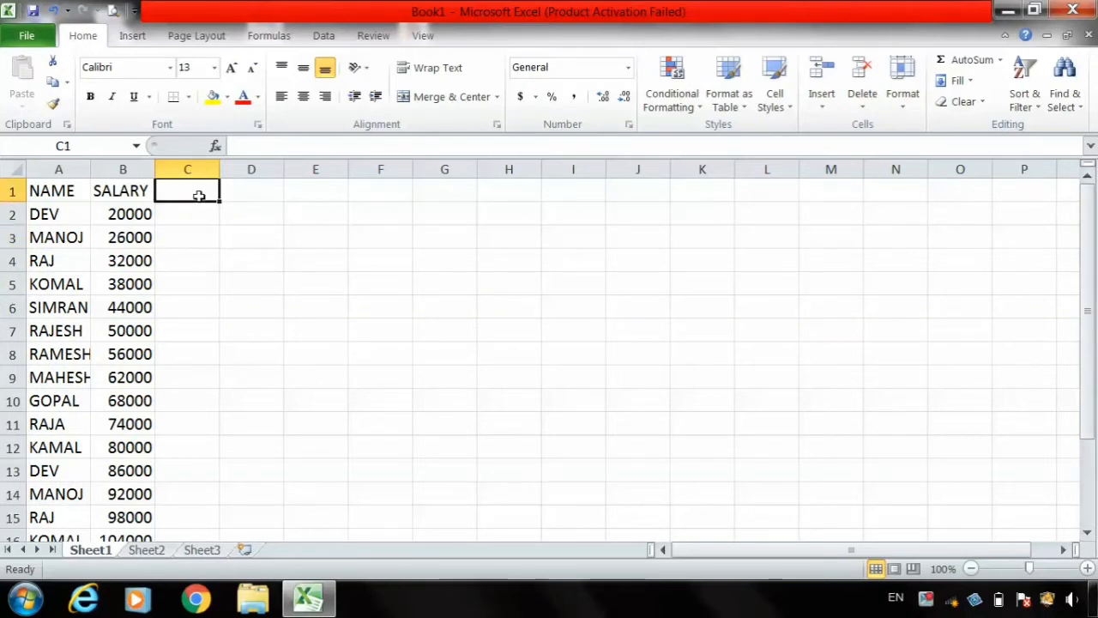
pyautogui.write('T')
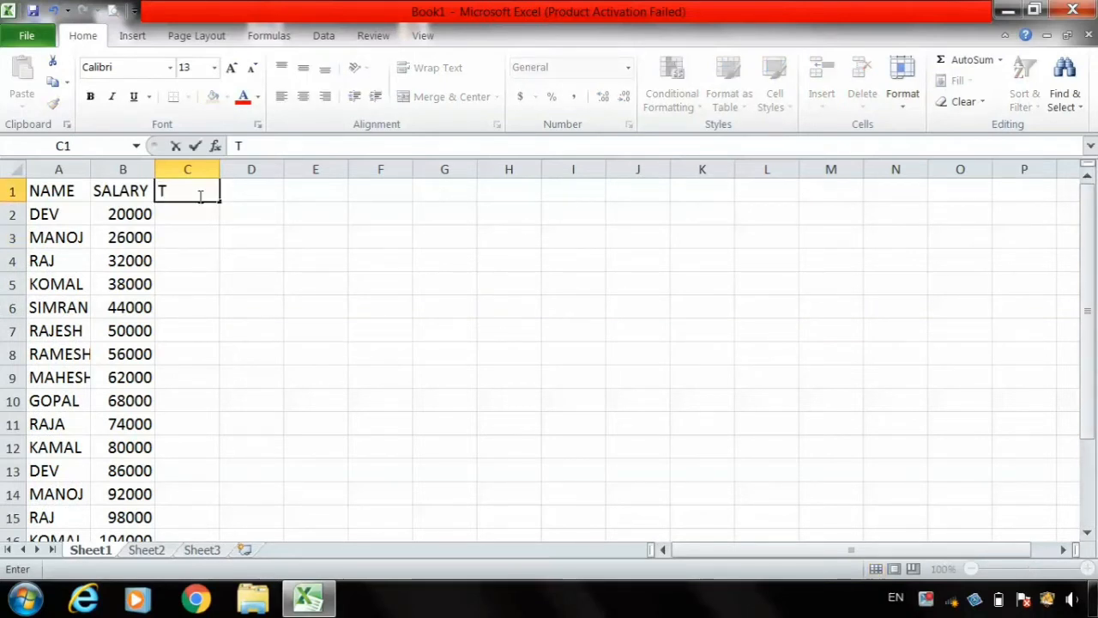
pyautogui.write('A')
pyautogui.write('14')
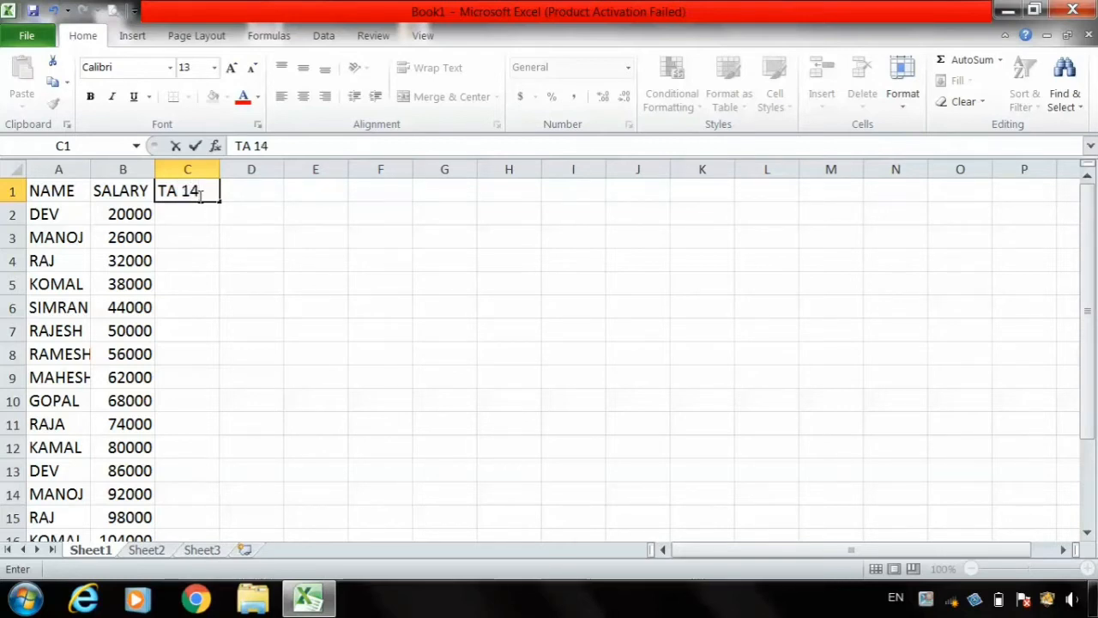
pyautogui.write('%')
pyautogui.press('Tab')
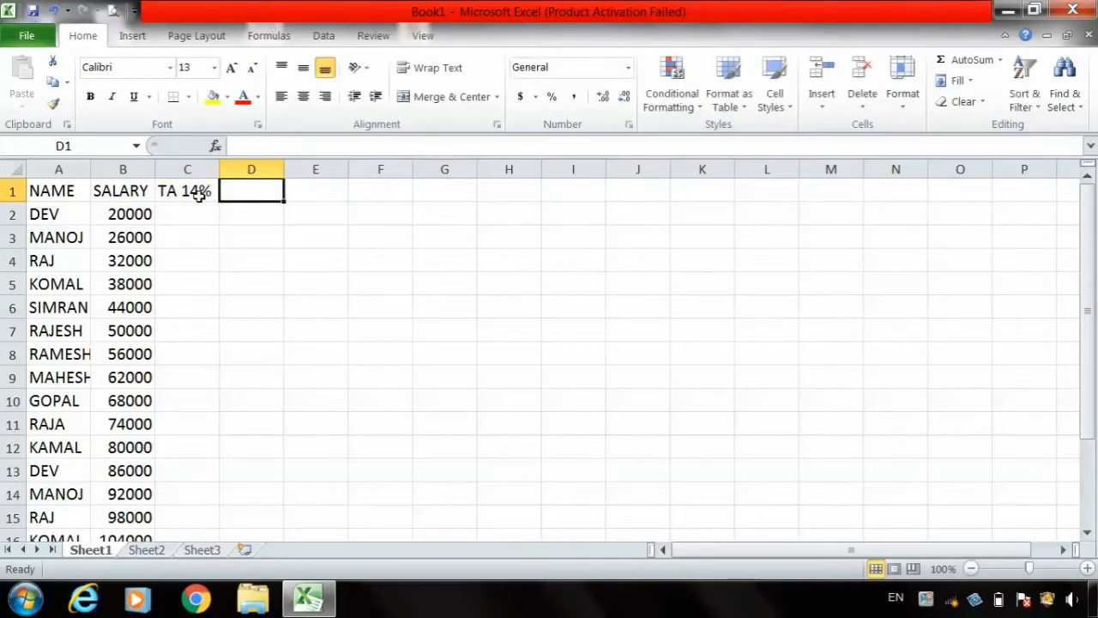
# - Enter the headings DA 23% in D1 and HRA 18% in E1
pyautogui.write('D')
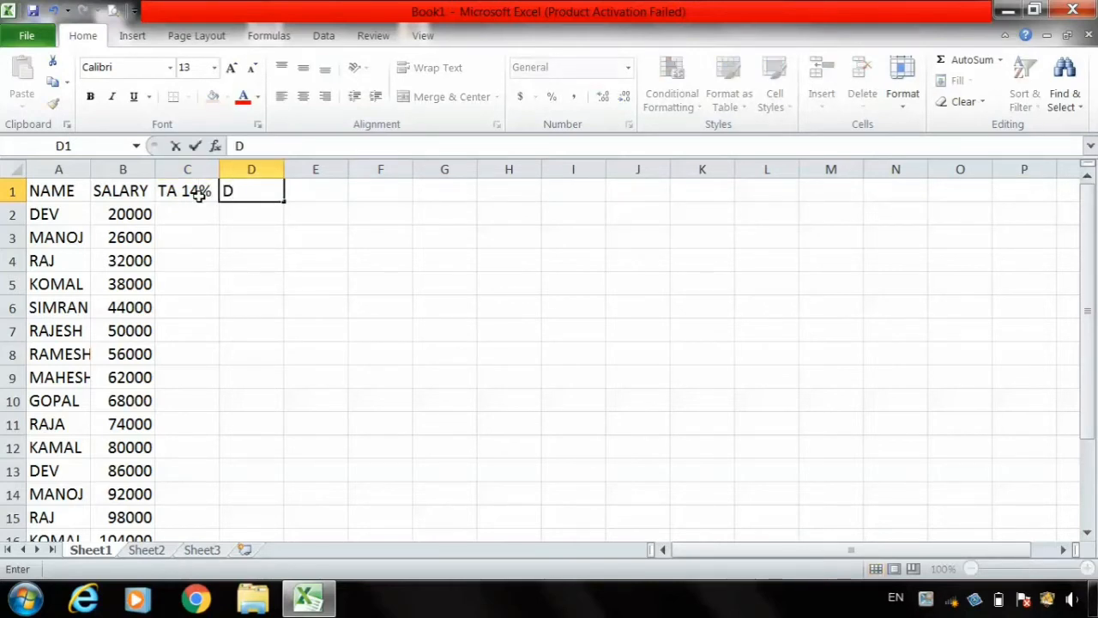
pyautogui.write('A 23')
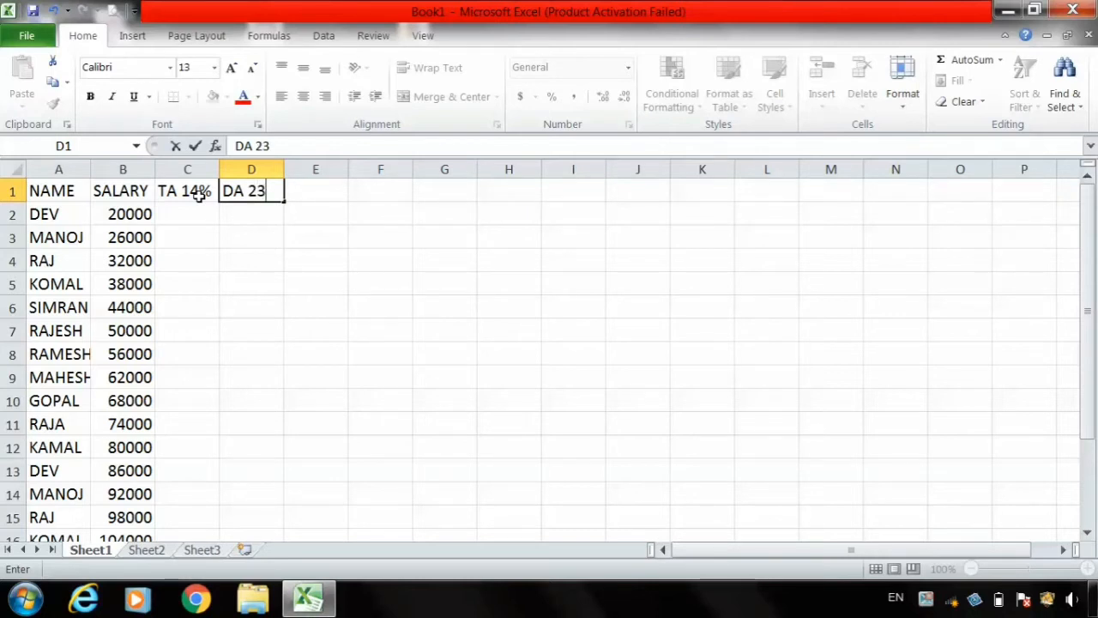
pyautogui.write('%')
pyautogui.press('Tab')
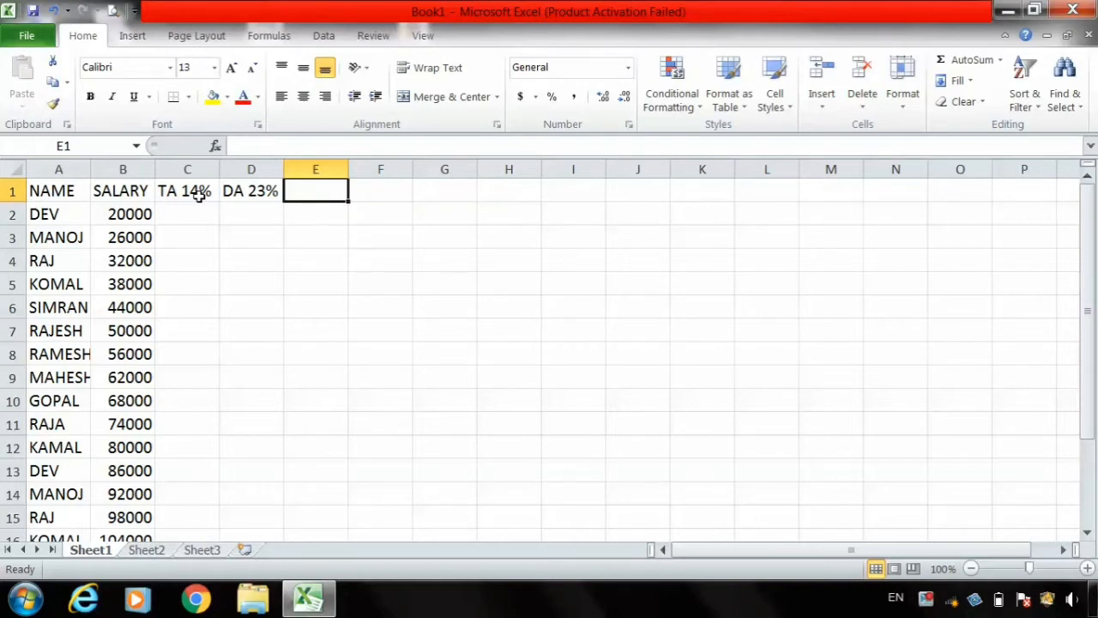
pyautogui.write('HRA')
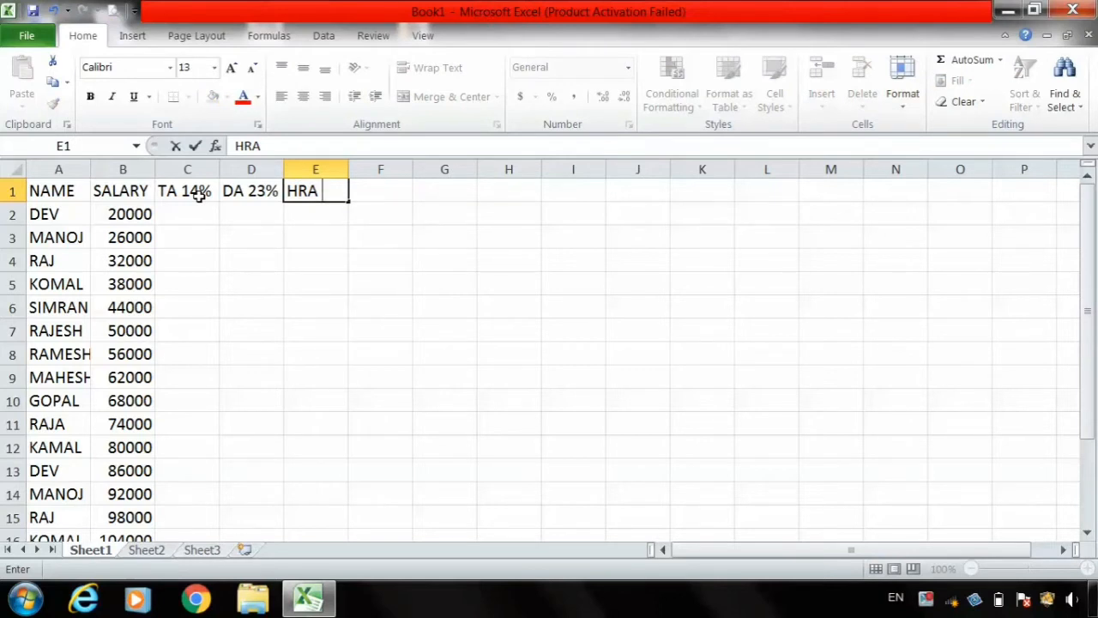
pyautogui.write(' 18%')
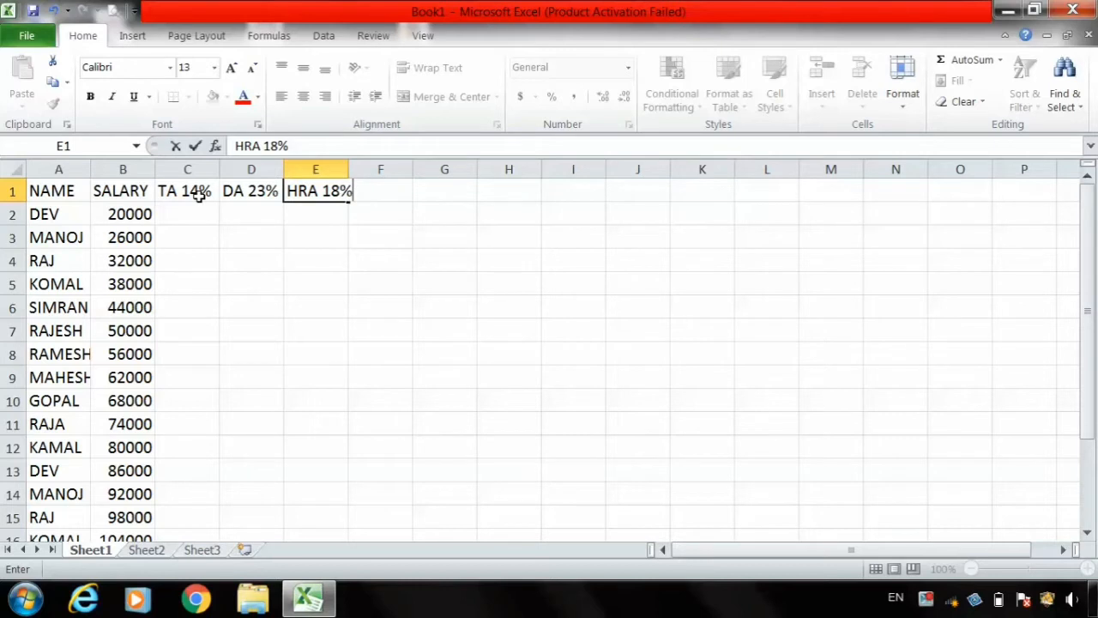
pyautogui.click(370, 231)
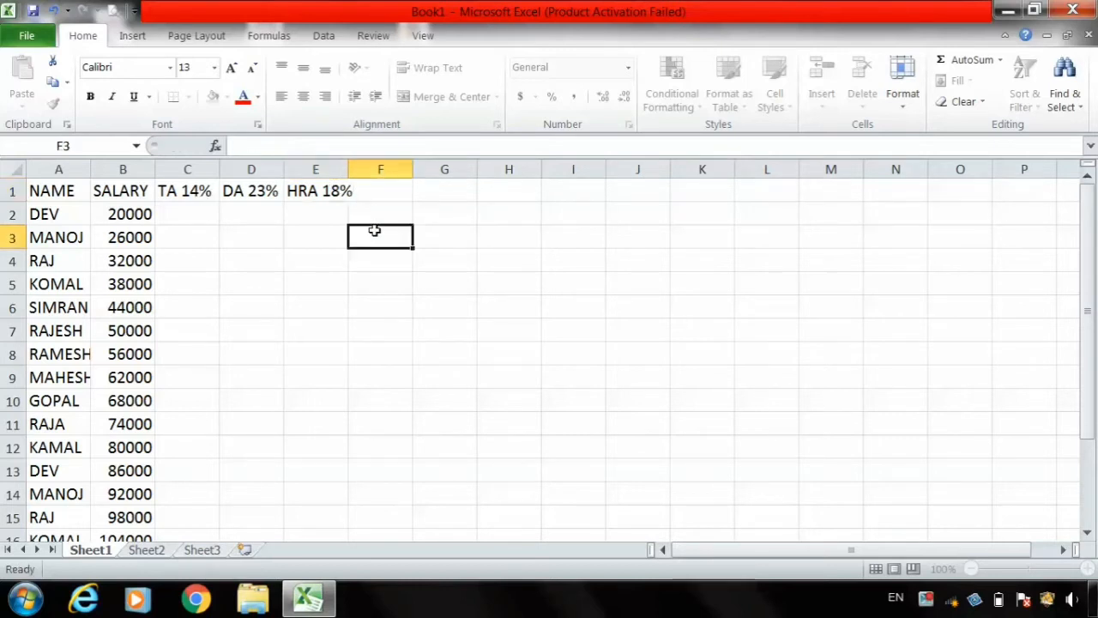
# - Autofit column E to its heading and slightly widen columns D, C and B
pyautogui.doubleClick(351, 169)
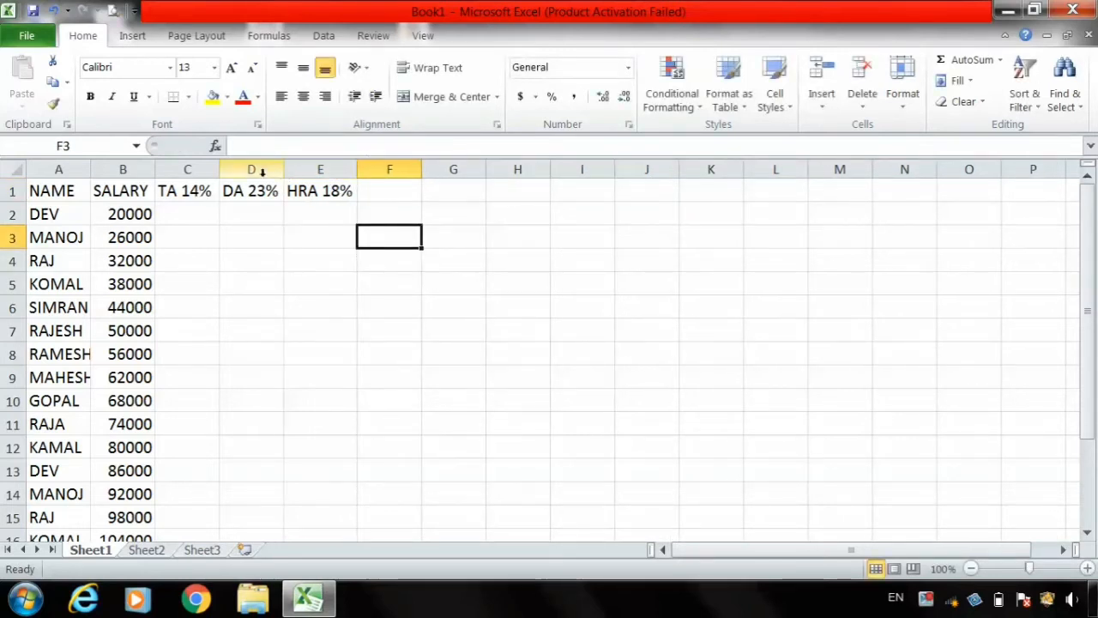
pyautogui.moveTo(283, 169); pyautogui.dragTo(292, 169)
pyautogui.moveTo(218, 169); pyautogui.dragTo(228, 169)
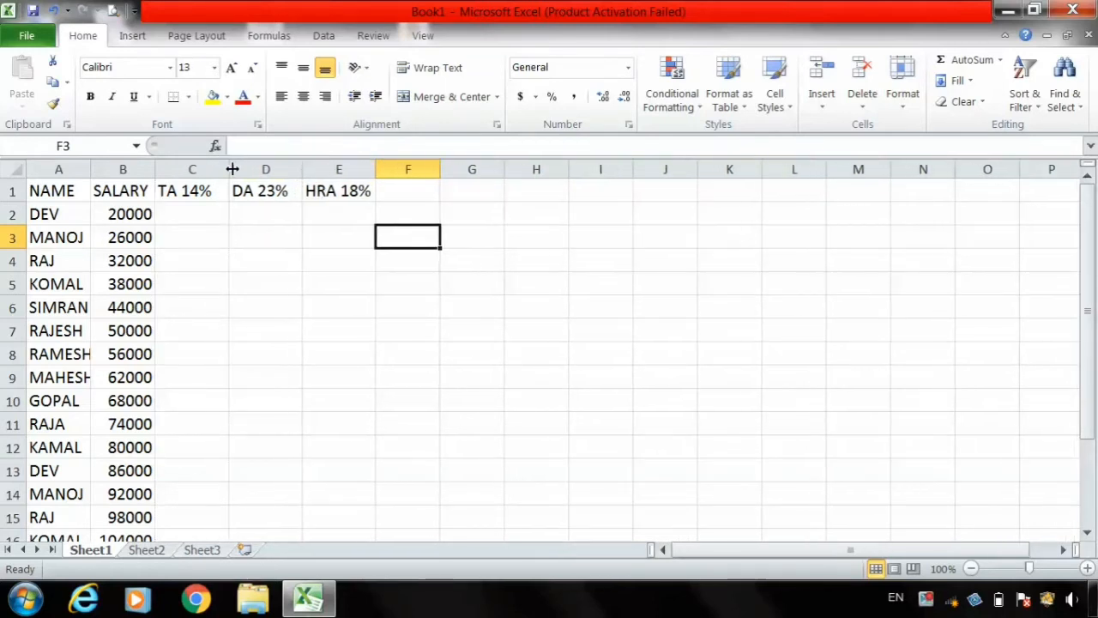
pyautogui.moveTo(153, 169); pyautogui.dragTo(174, 169)
pyautogui.click(217, 216)
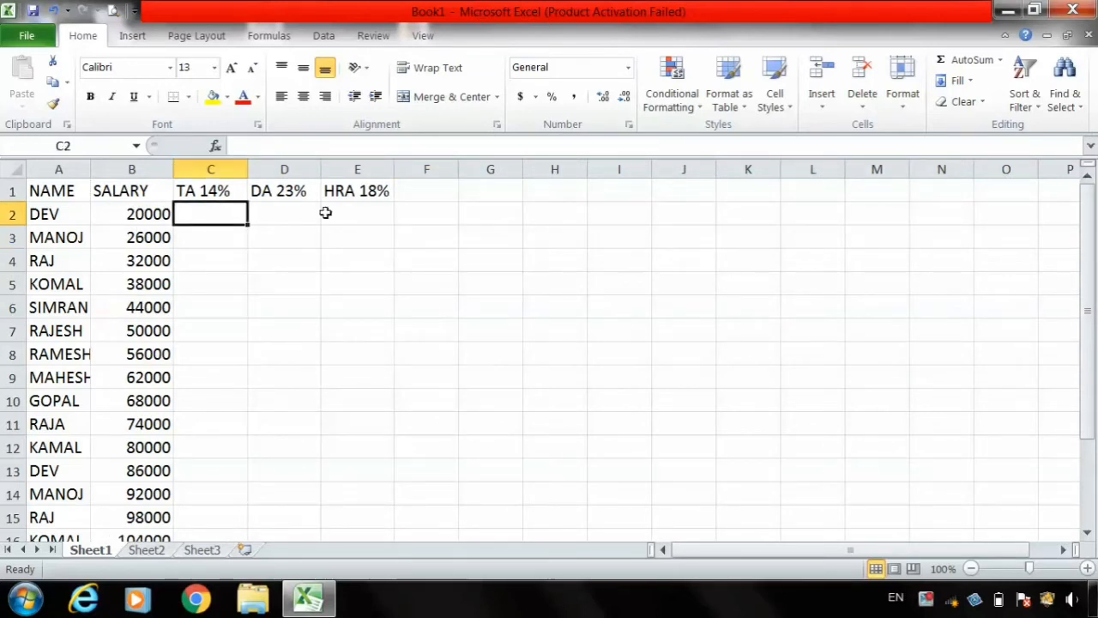
# - Enter the heading GROSS SAL in F1 and autofit column F to it
pyautogui.click(425, 195)
pyautogui.write('G')
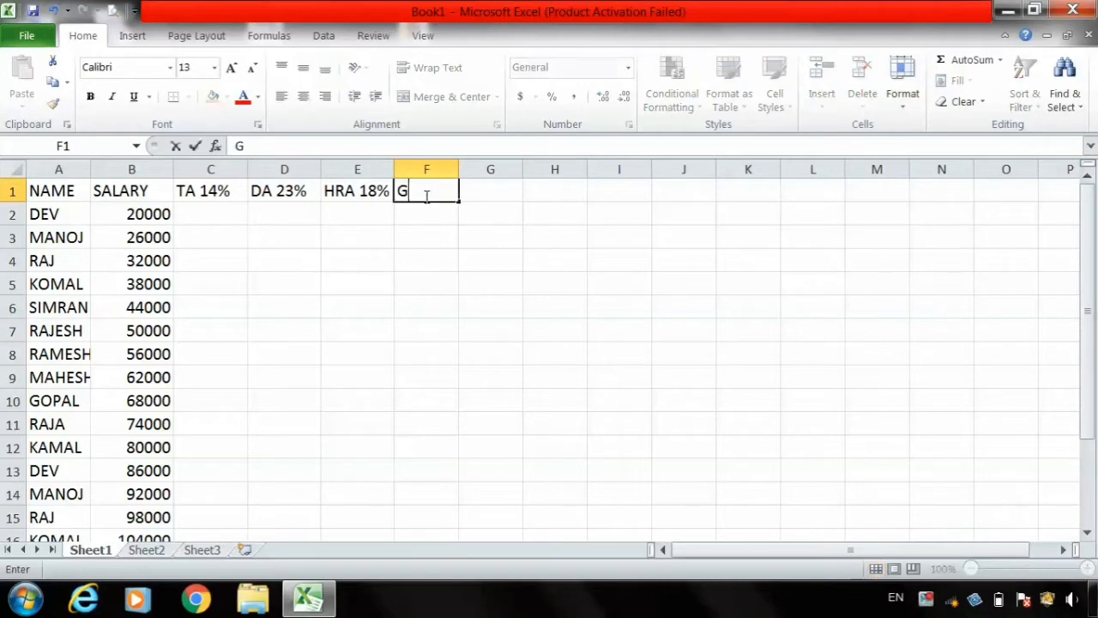
pyautogui.write('ROSS SAL')
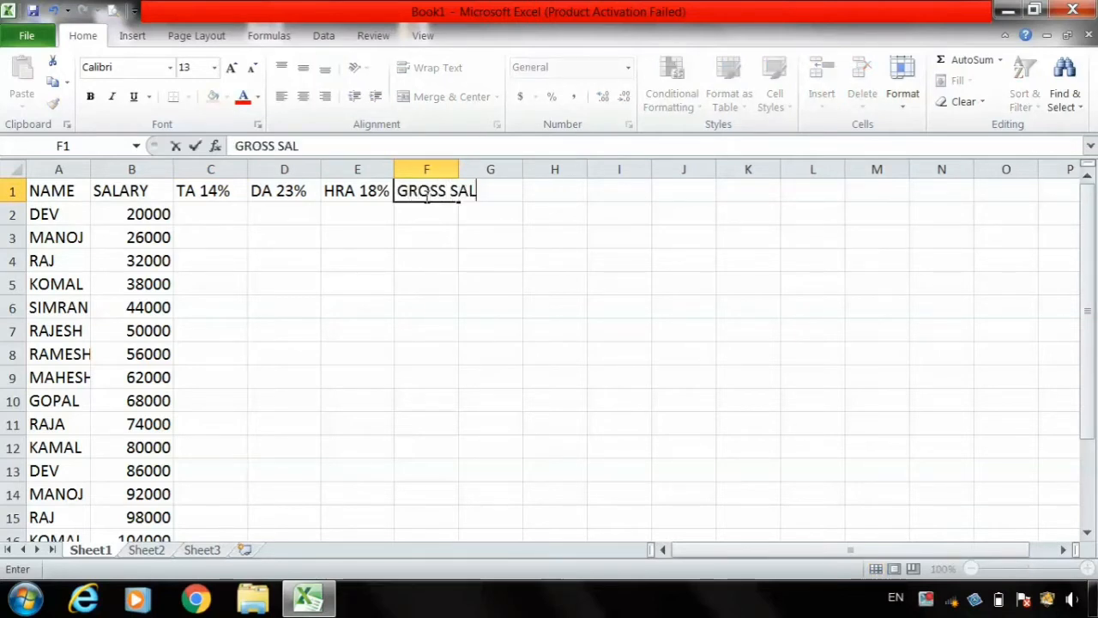
pyautogui.click(503, 351)
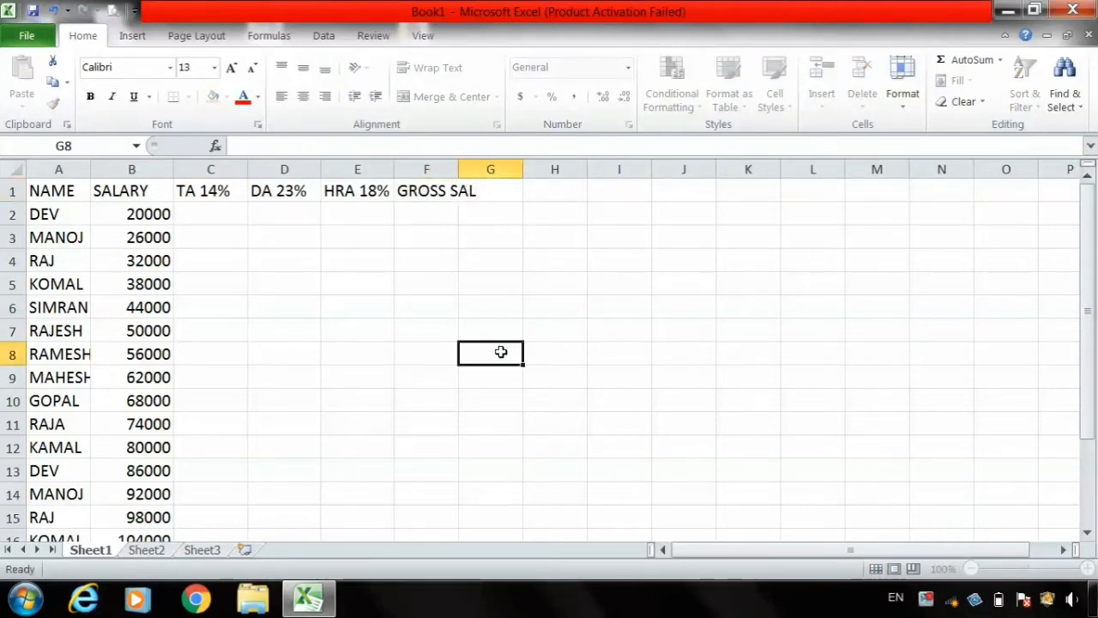
pyautogui.doubleClick(459, 163)
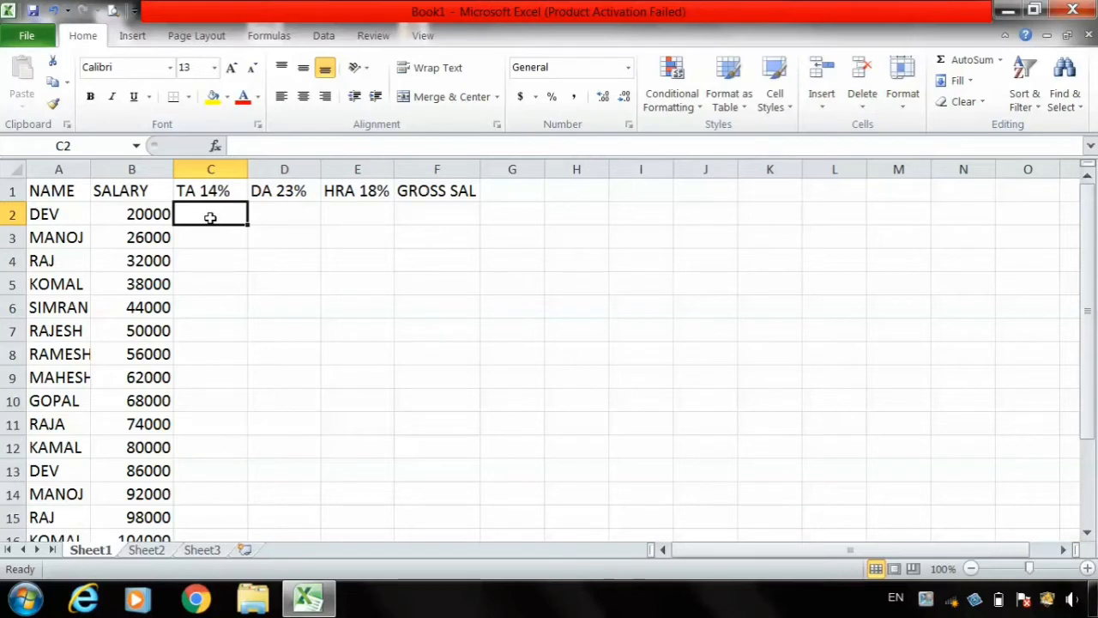
# - Calculate the first travel allowance in C2 with the formula =20000*14%
pyautogui.write('=')
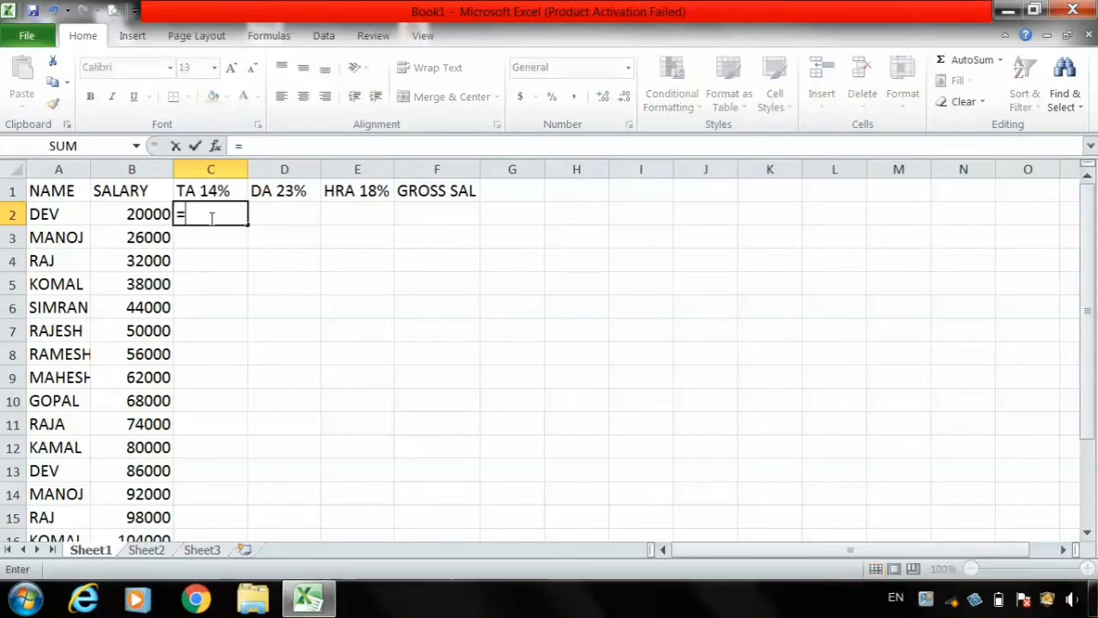
pyautogui.write('200')
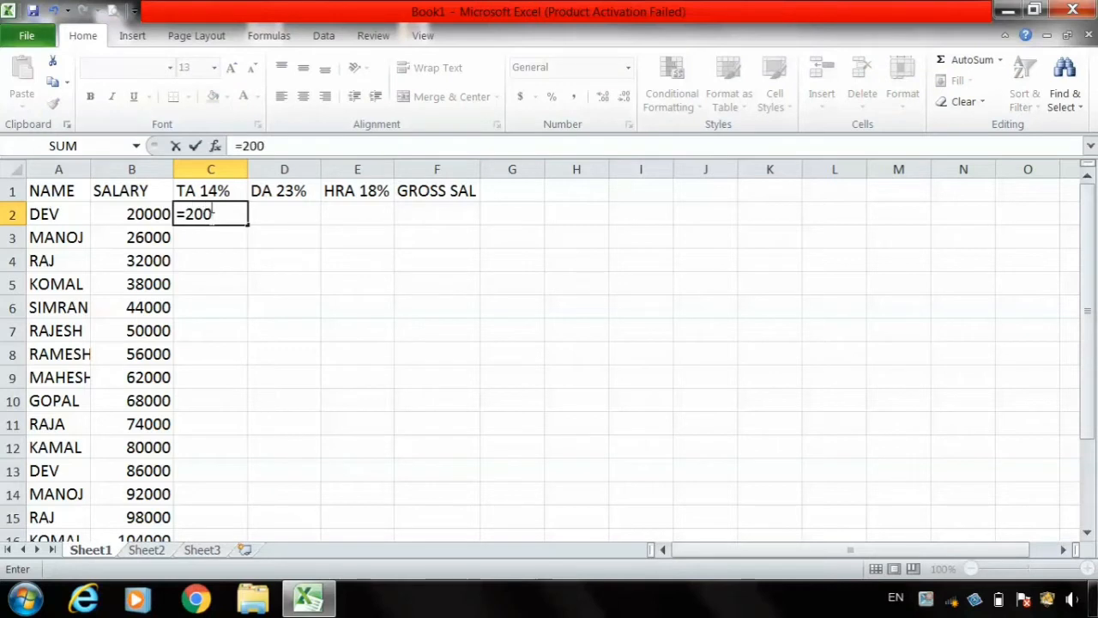
pyautogui.write('00*14')
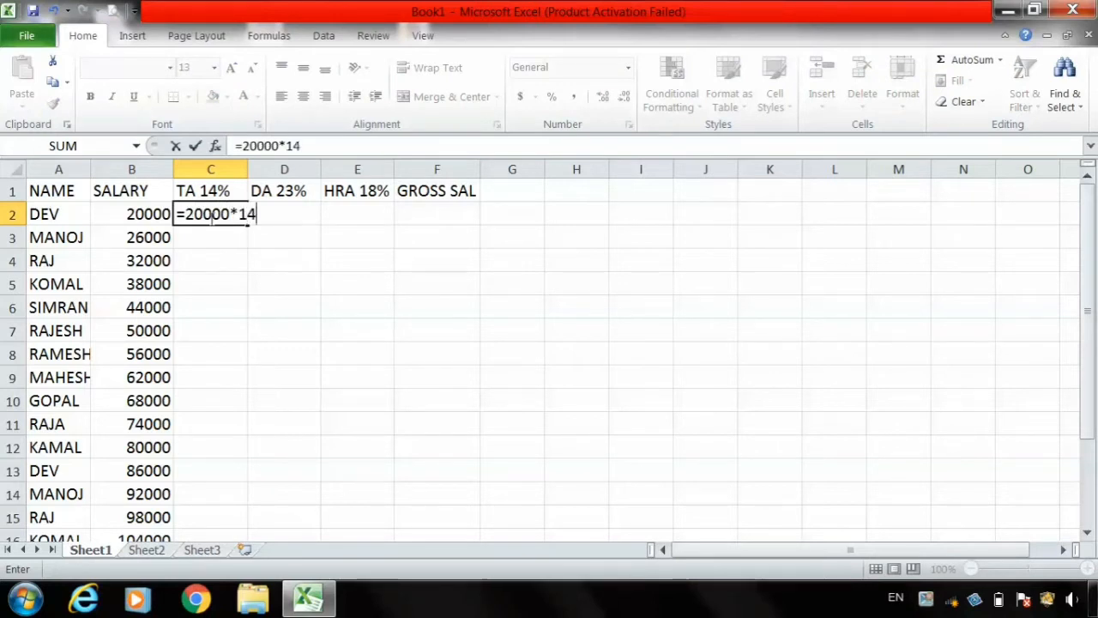
pyautogui.write('%')
pyautogui.press('Return')
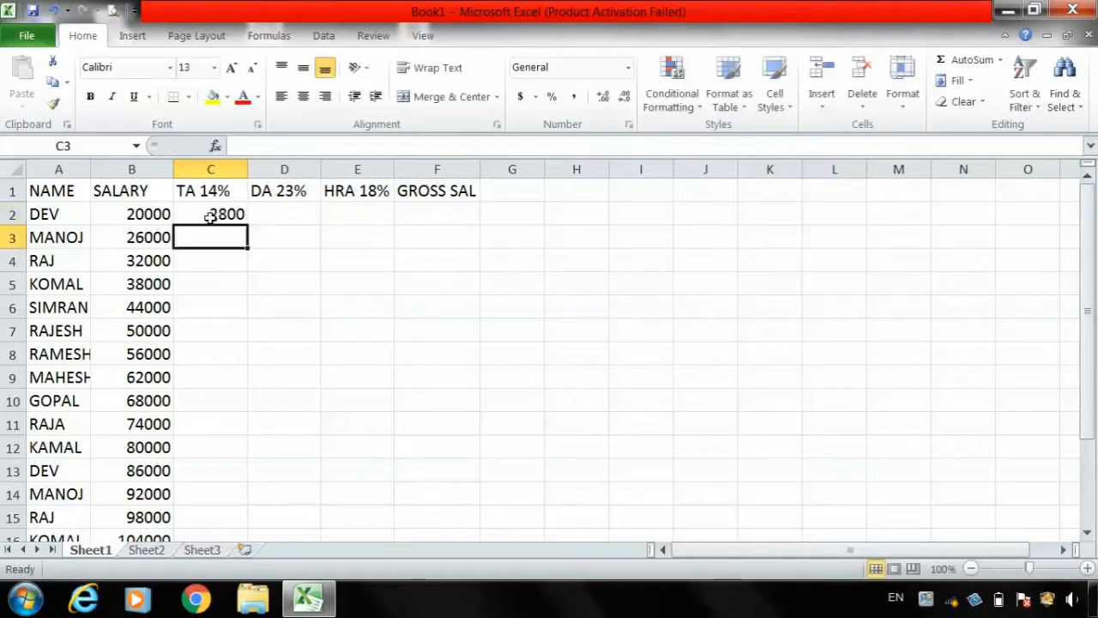
# - Try filling the fixed-value formula from C2 down to C11, and clear the copies in C3:C11
pyautogui.click(215, 214)
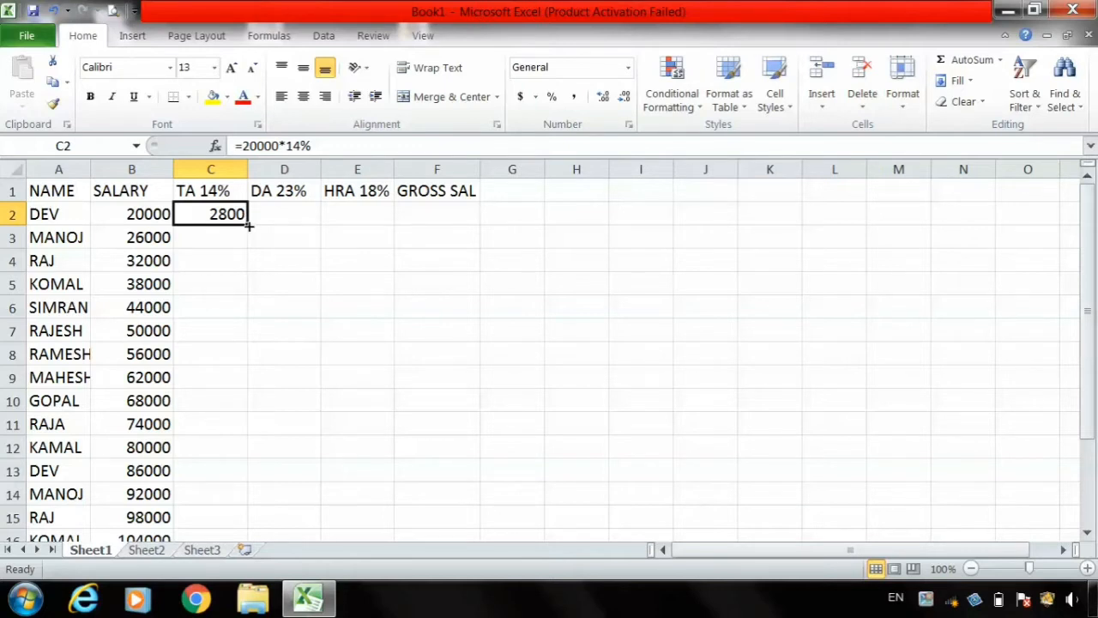
pyautogui.moveTo(248, 224); pyautogui.dragTo(233, 424)
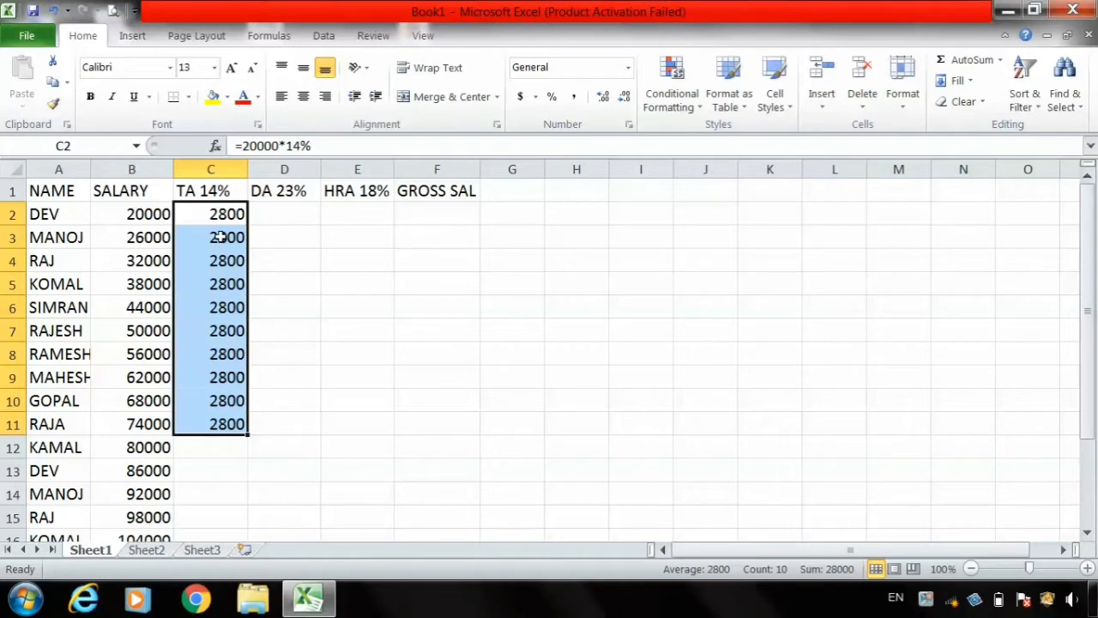
pyautogui.moveTo(220, 237); pyautogui.dragTo(230, 434)
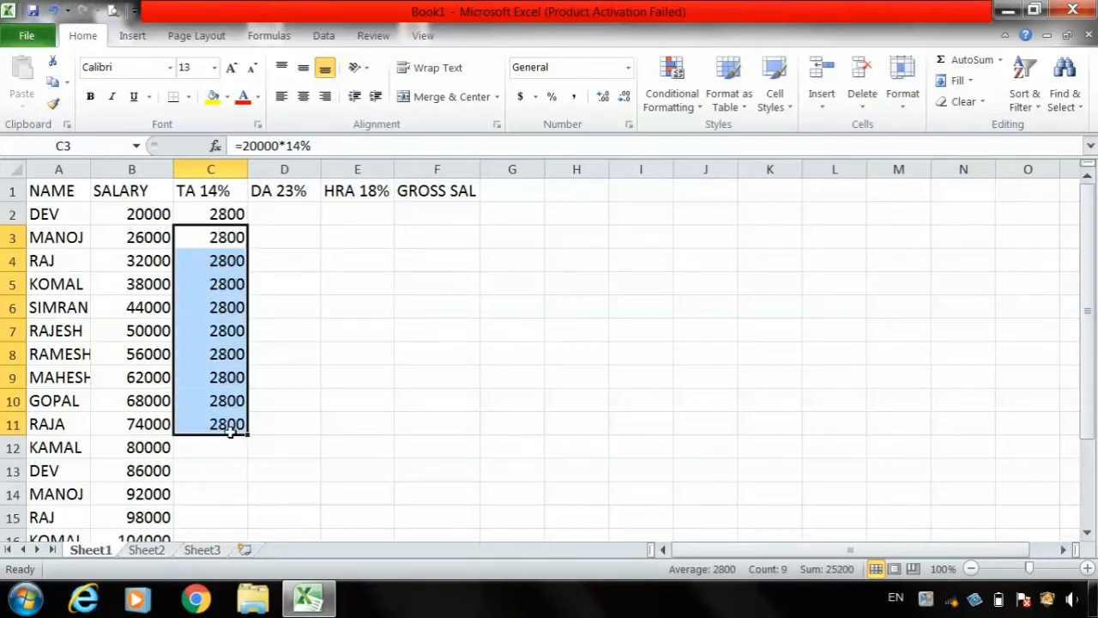
pyautogui.press('Delete')
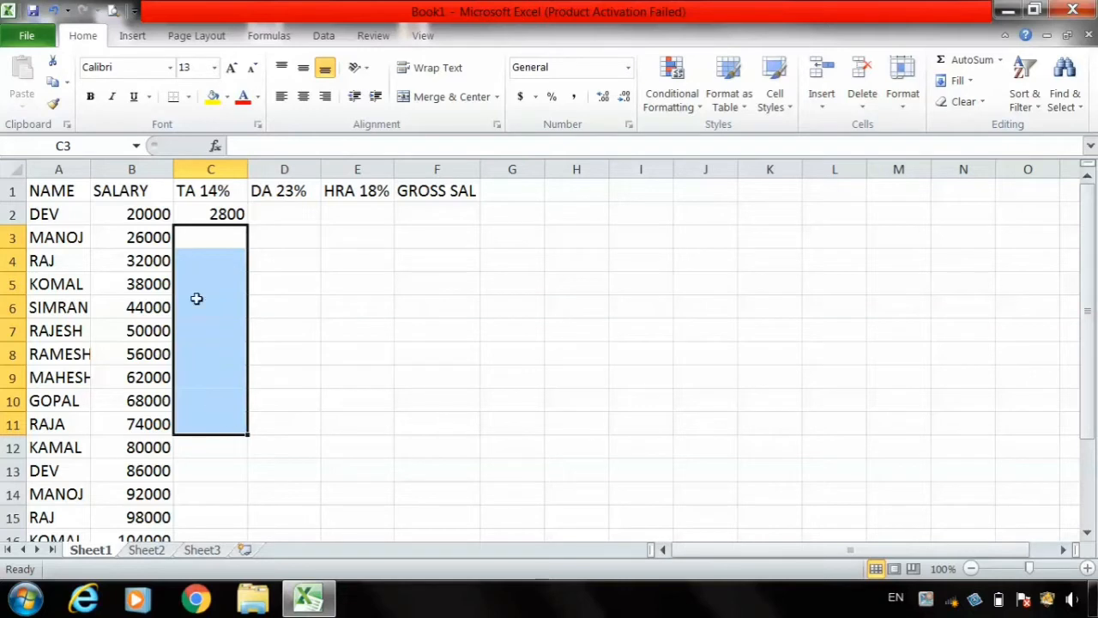
# - Replace the fixed salary in the C2 formula with a cell reference so it reads =B2*14%
pyautogui.click(208, 213)
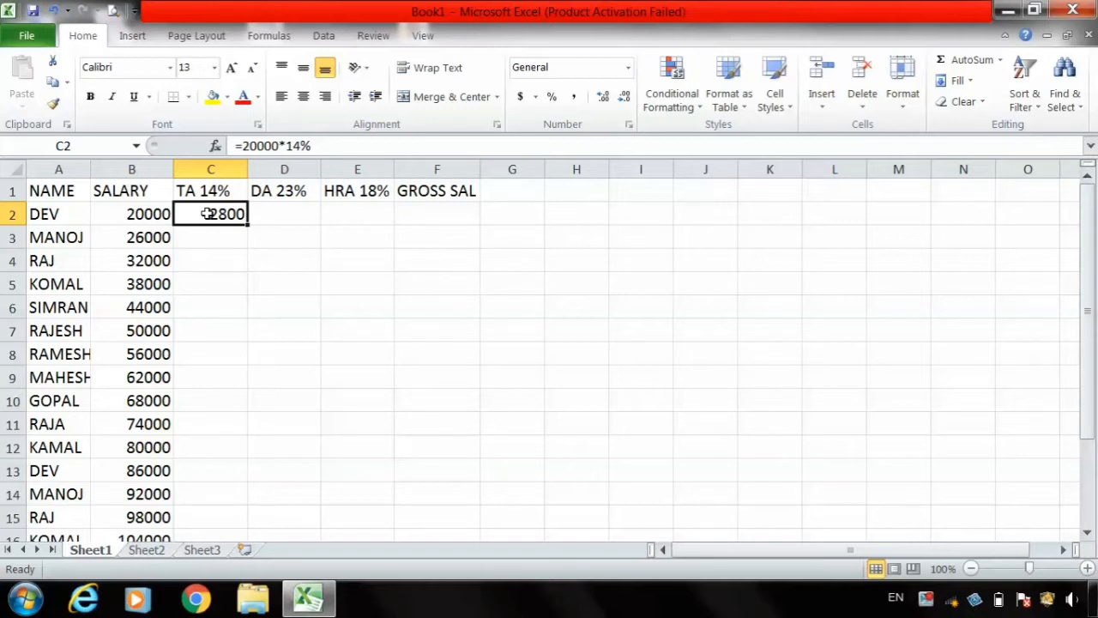
pyautogui.click(278, 145)
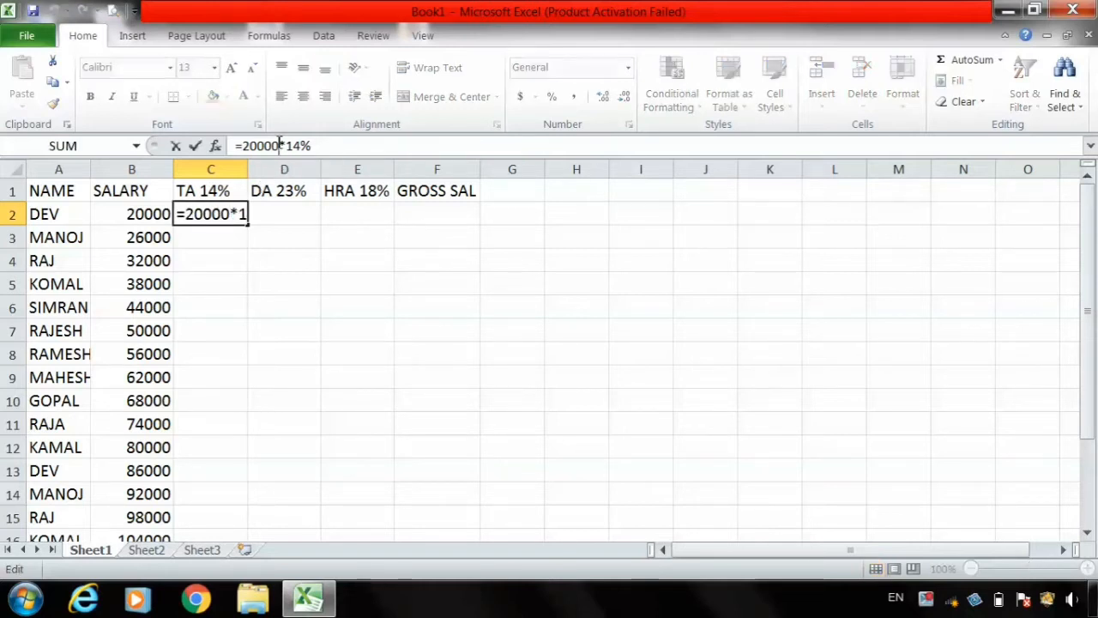
pyautogui.press('BackSpace')
pyautogui.press('BackSpace')
pyautogui.press('BackSpace')
pyautogui.press('BackSpace')
pyautogui.press('BackSpace')
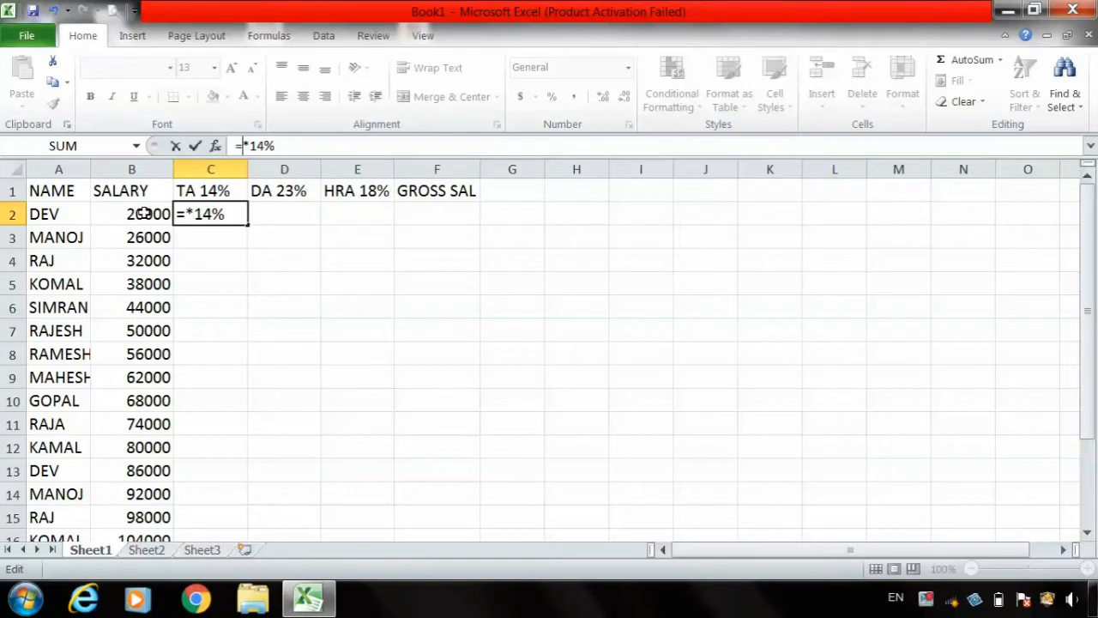
pyautogui.write('B')
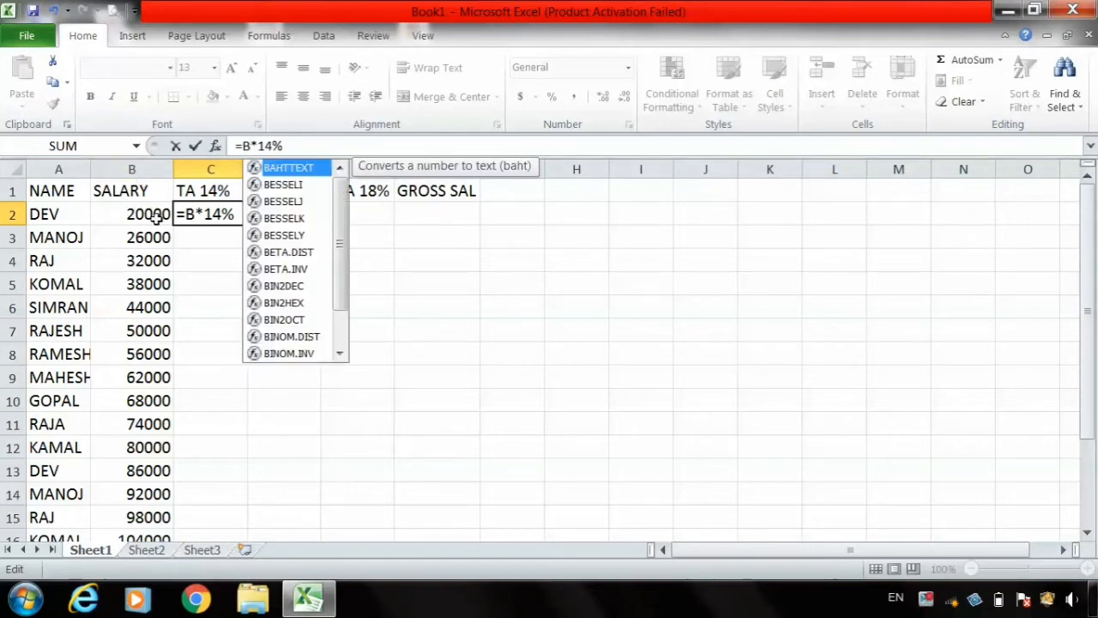
pyautogui.write('2')
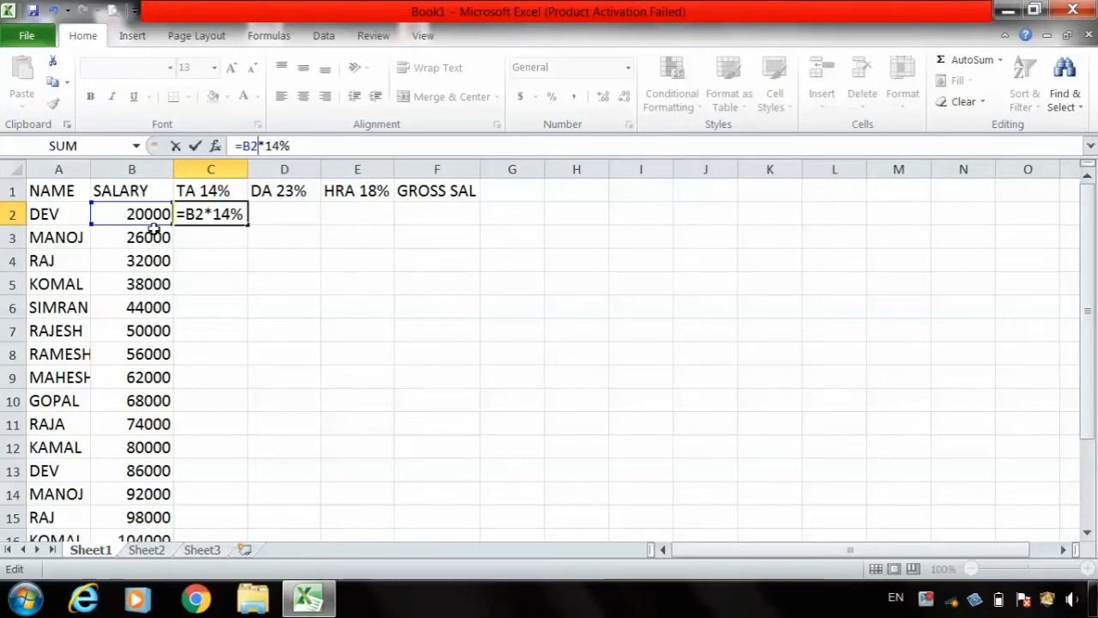
pyautogui.press('Return')
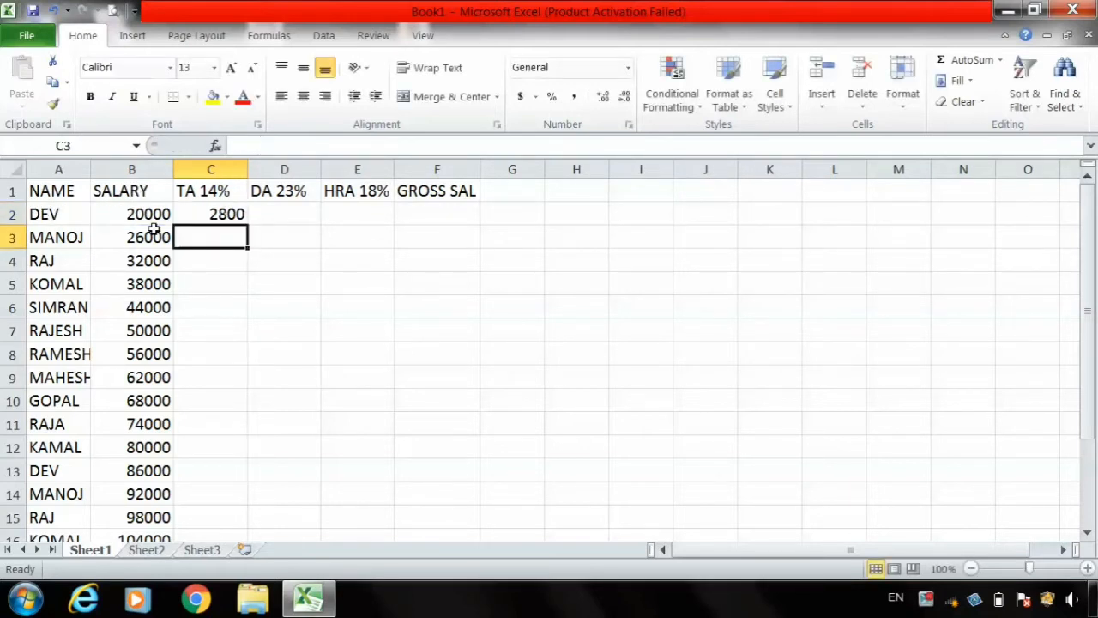
# - Fill the TA formula from C2 down to C16
pyautogui.click(238, 214)
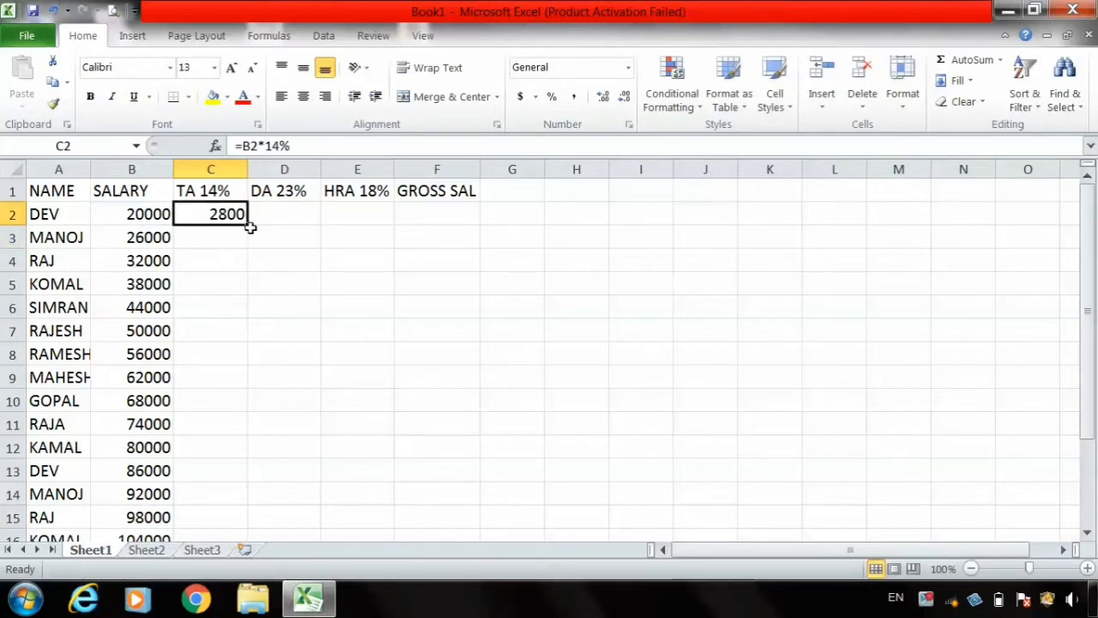
pyautogui.moveTo(248, 226); pyautogui.dragTo(228, 498)
pyautogui.click(311, 401)
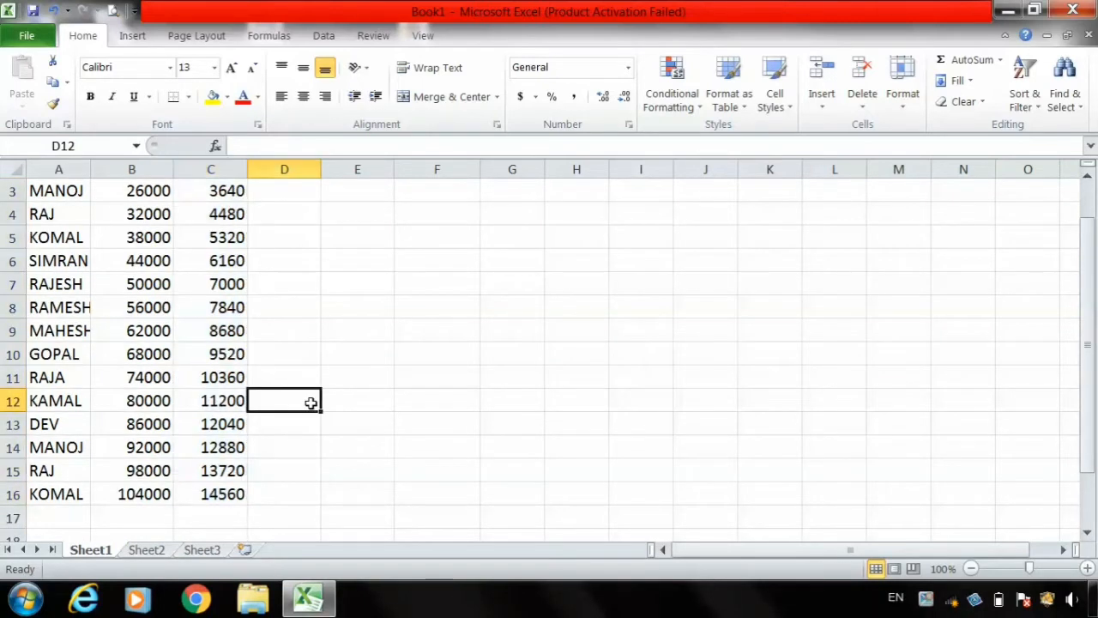
pyautogui.click(1089, 202)
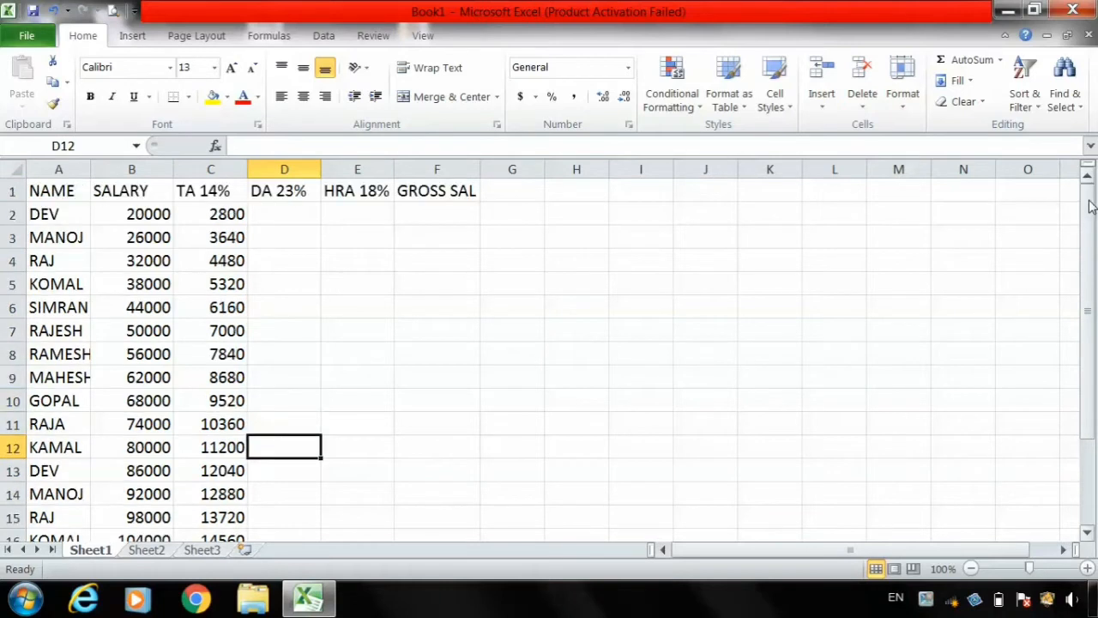
# - Calculate the dearness allowance for row 4 in D4 with the formula =B4*23%
pyautogui.click(292, 222)
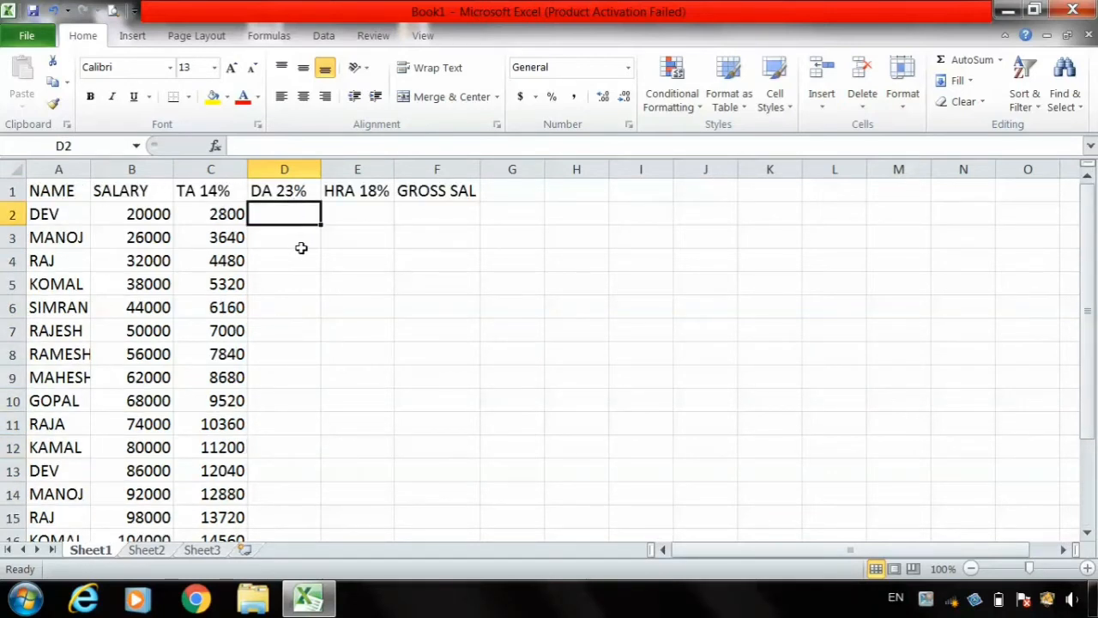
pyautogui.click(306, 255)
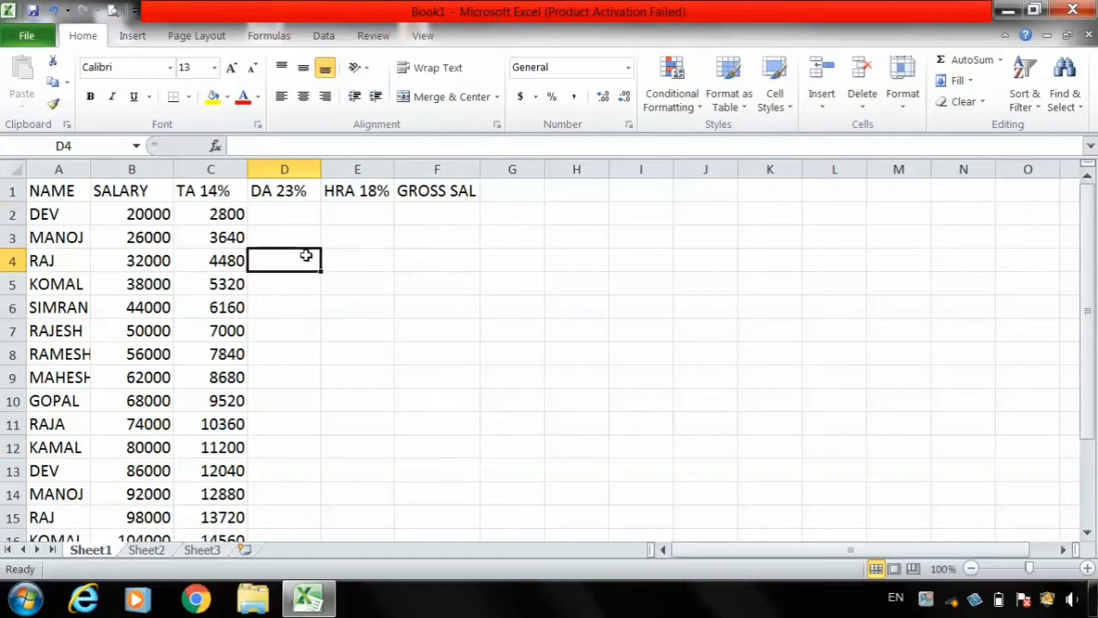
pyautogui.write('=')
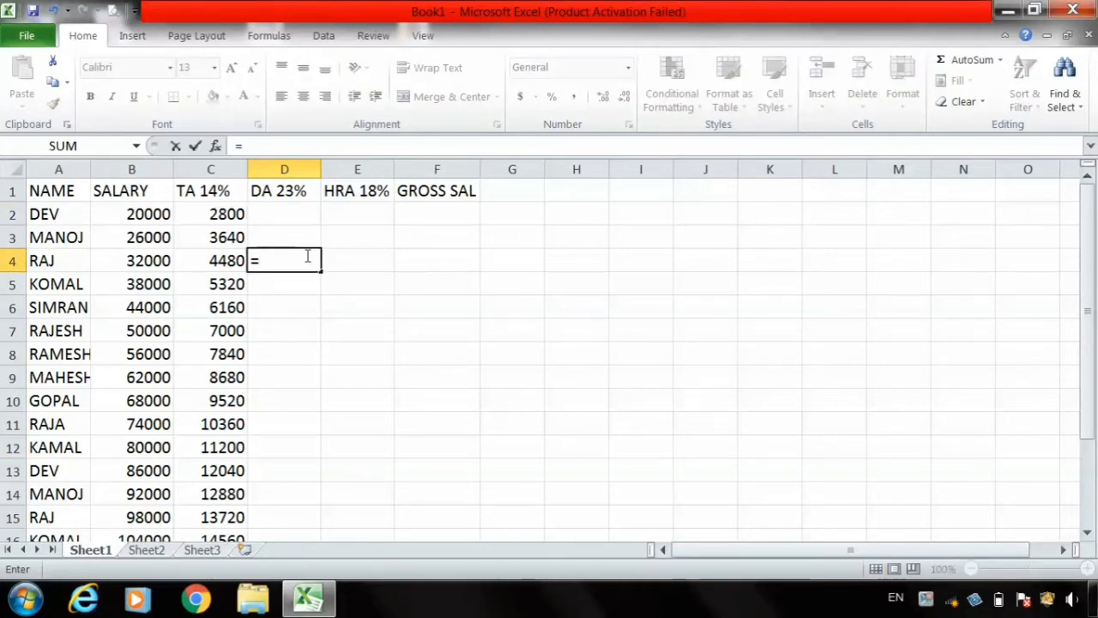
pyautogui.click(146, 262)
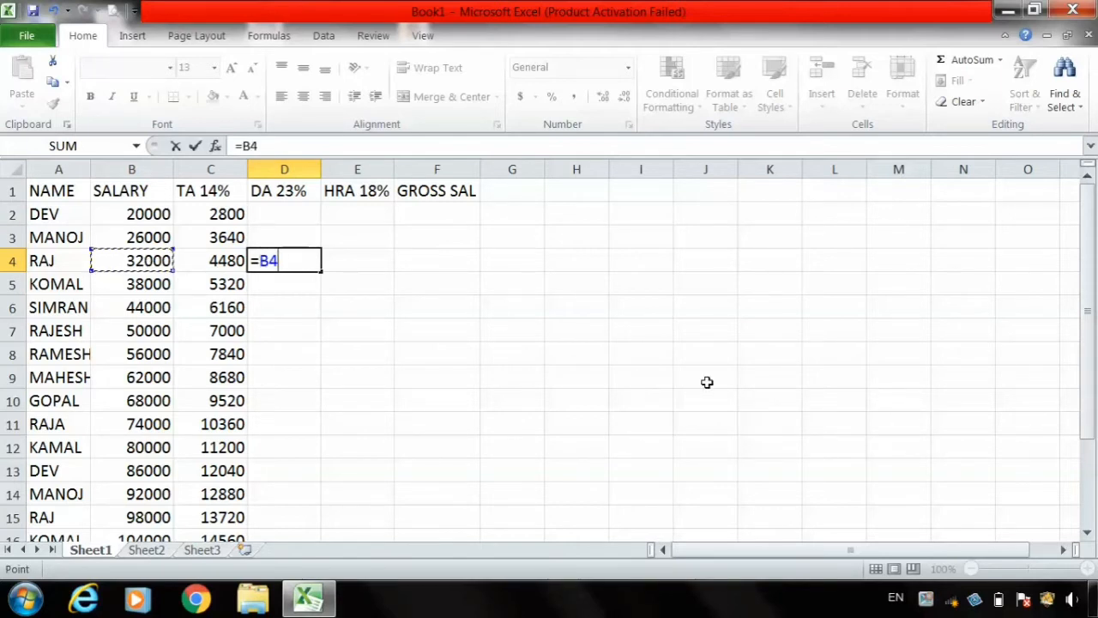
pyautogui.write('*')
pyautogui.write('23')
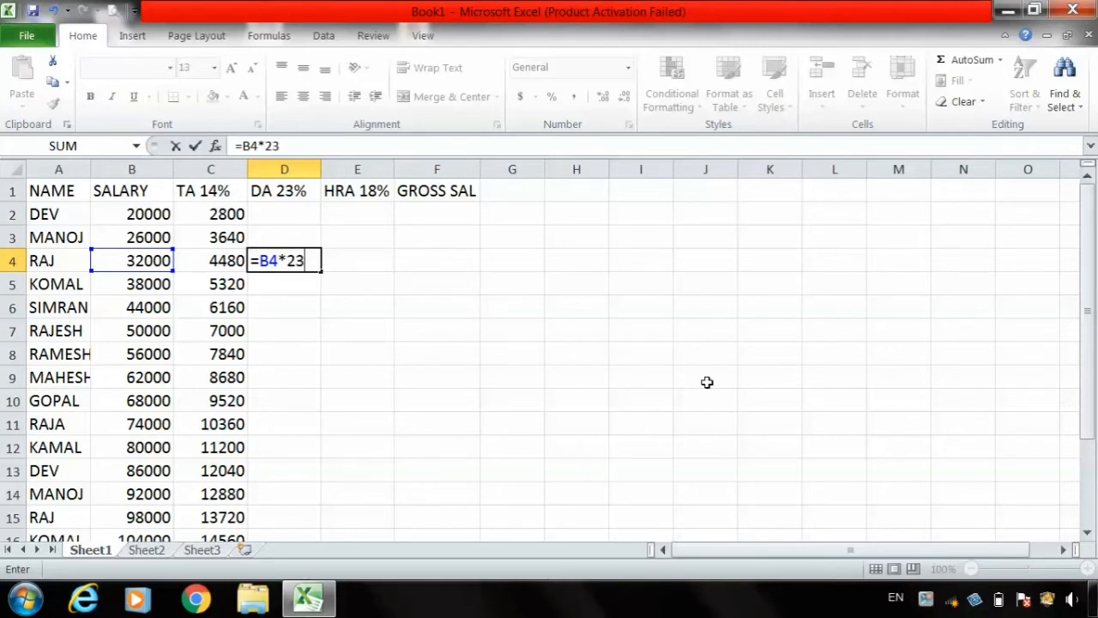
pyautogui.write('%')
pyautogui.press('Return')
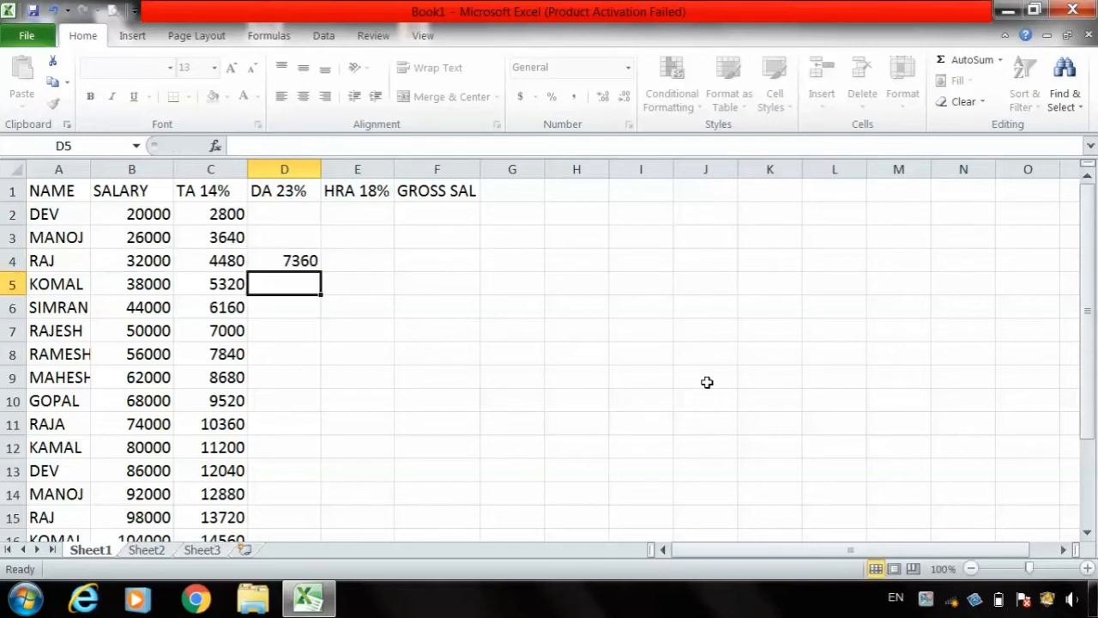
# - Fill the DA formula from D4 down to D18 and up to D2
pyautogui.click(313, 261)
pyautogui.moveTo(320, 273); pyautogui.dragTo(286, 501)
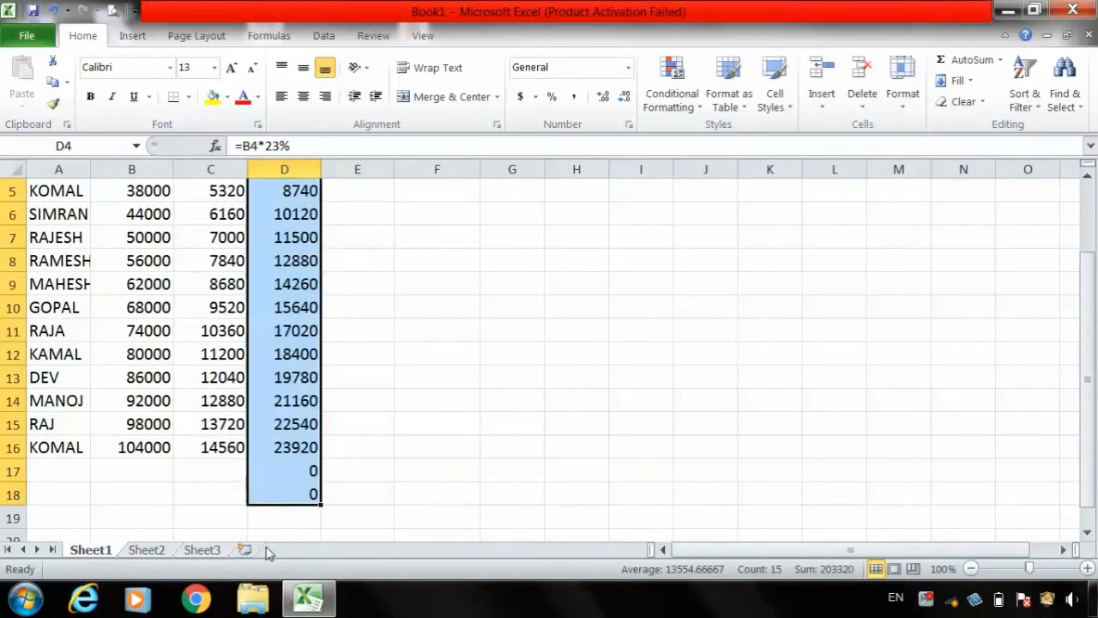
pyautogui.hotkey('ctrl', 'Up')
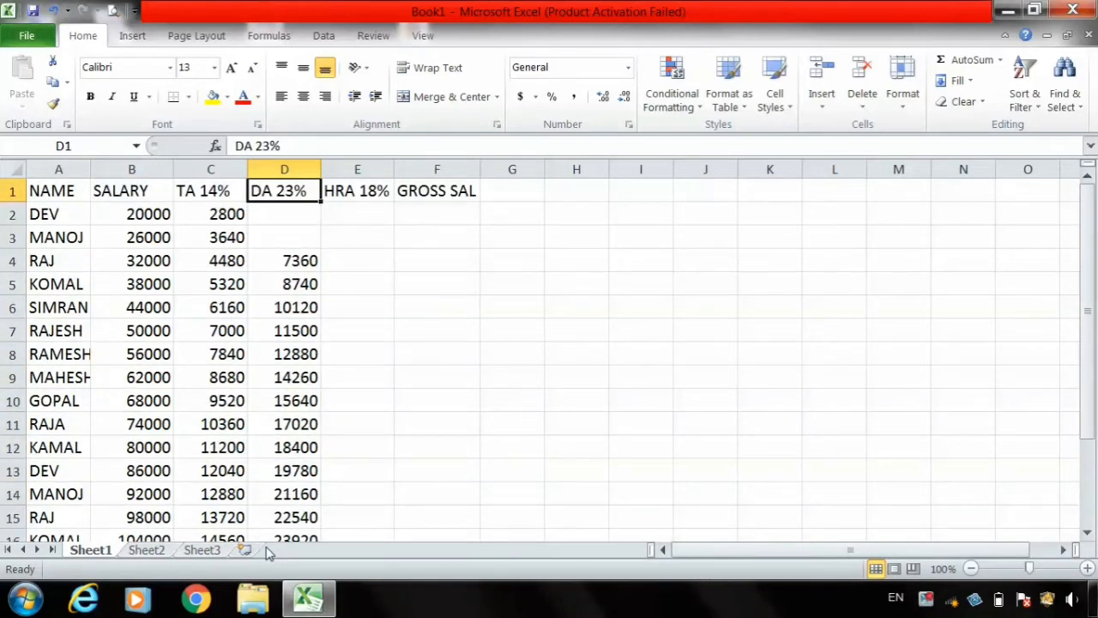
pyautogui.click(312, 257)
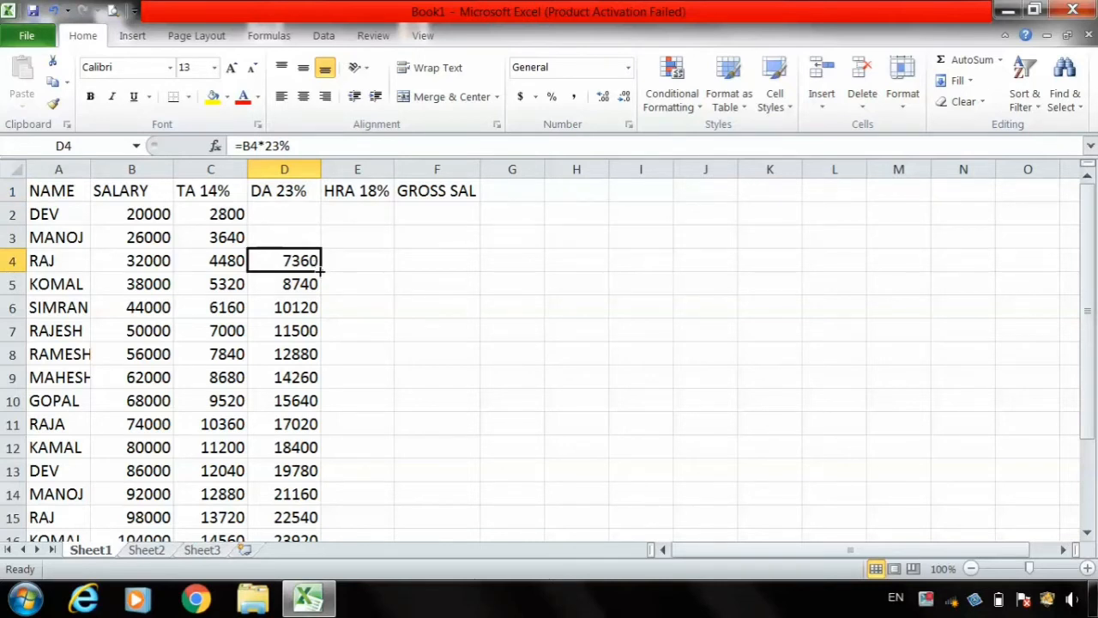
pyautogui.moveTo(321, 269); pyautogui.dragTo(314, 214)
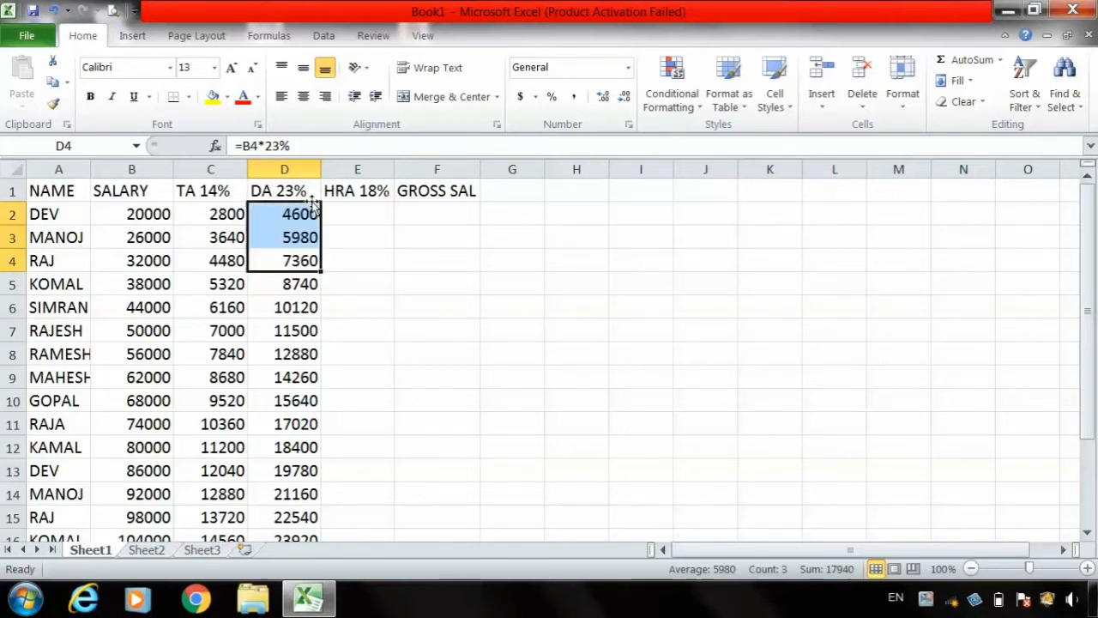
# - Calculate the gross salary in F2 with the formula =B2+C2+D2+E2 and fill it down to F16
pyautogui.click(361, 228)
pyautogui.click(364, 214)
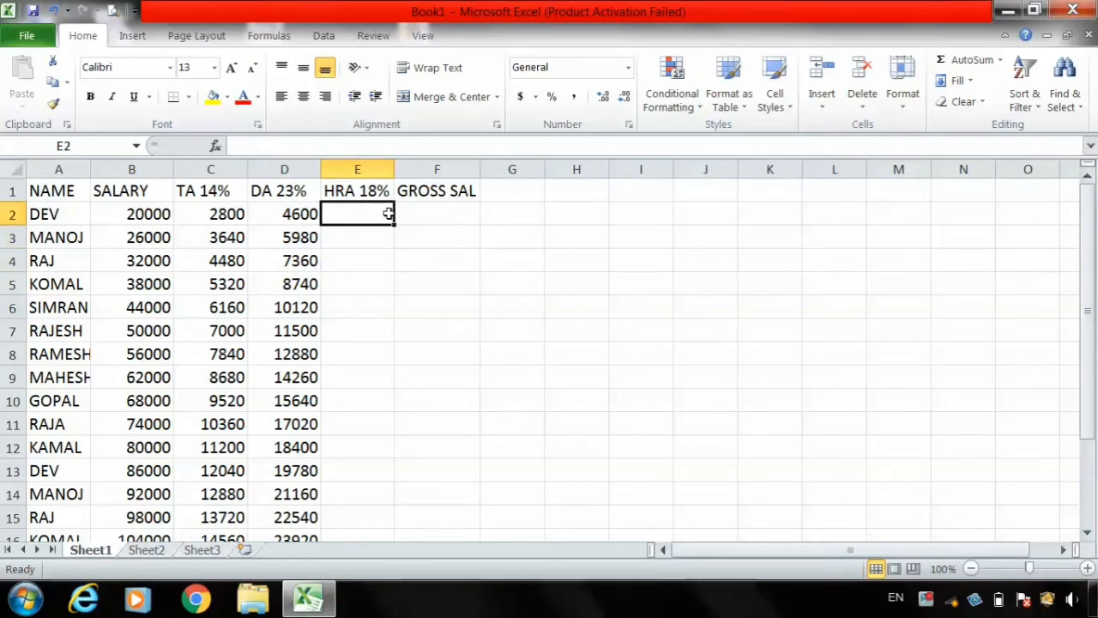
pyautogui.click(434, 213)
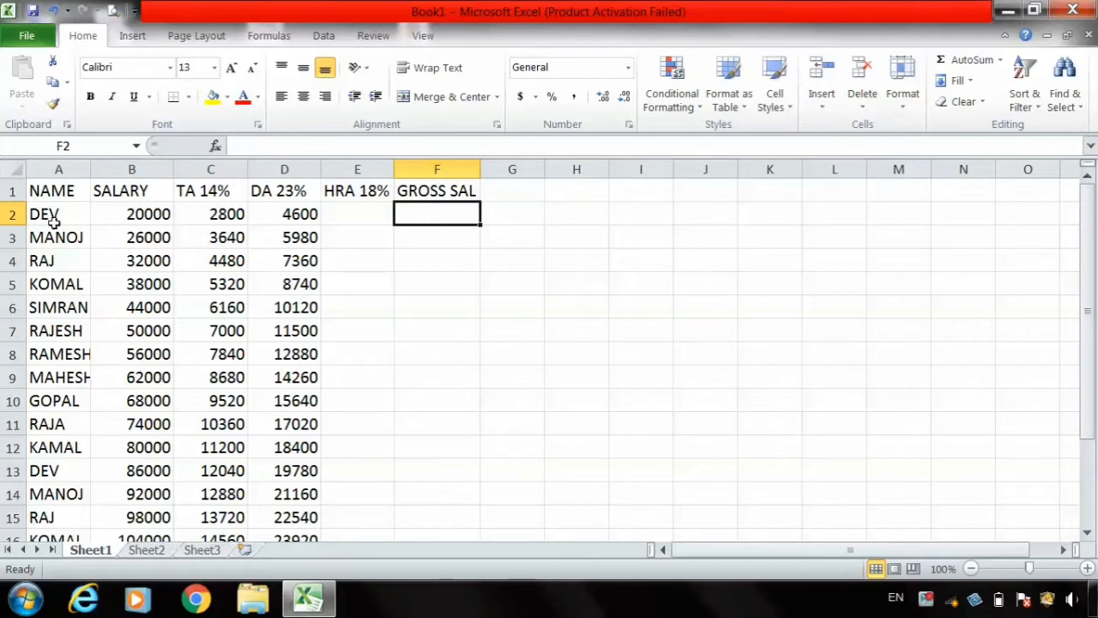
pyautogui.write('=')
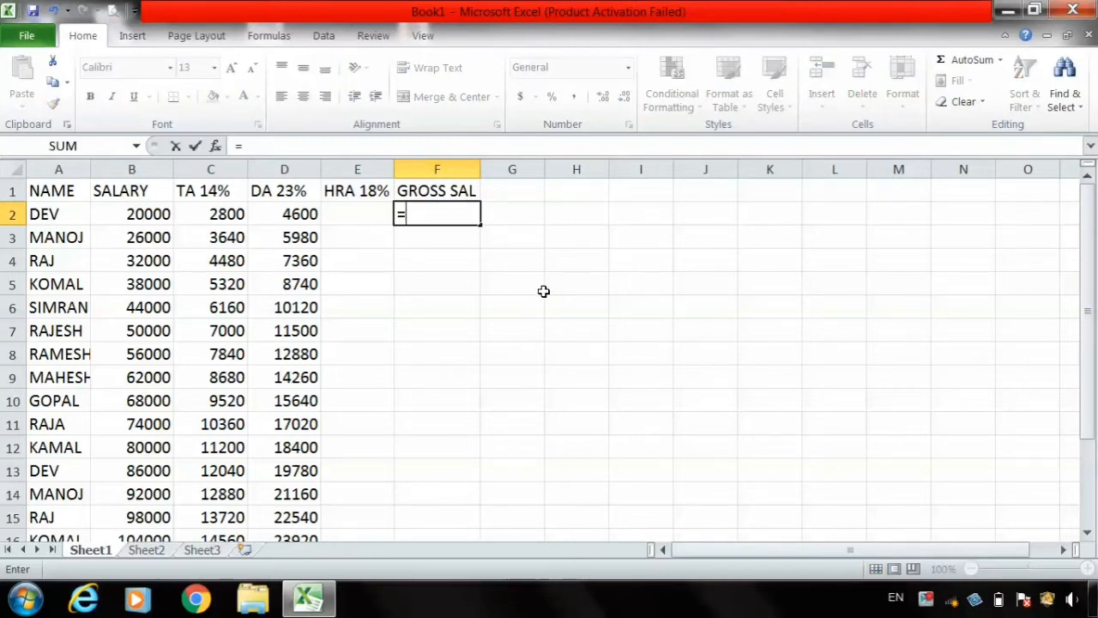
pyautogui.click(152, 220)
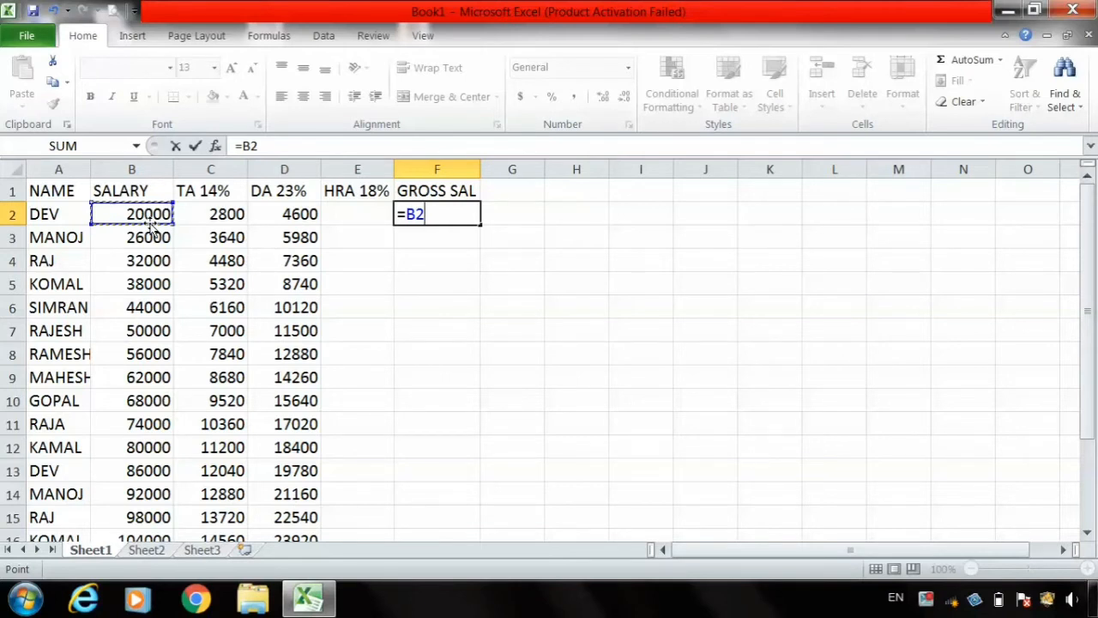
pyautogui.write('+')
pyautogui.click(214, 217)
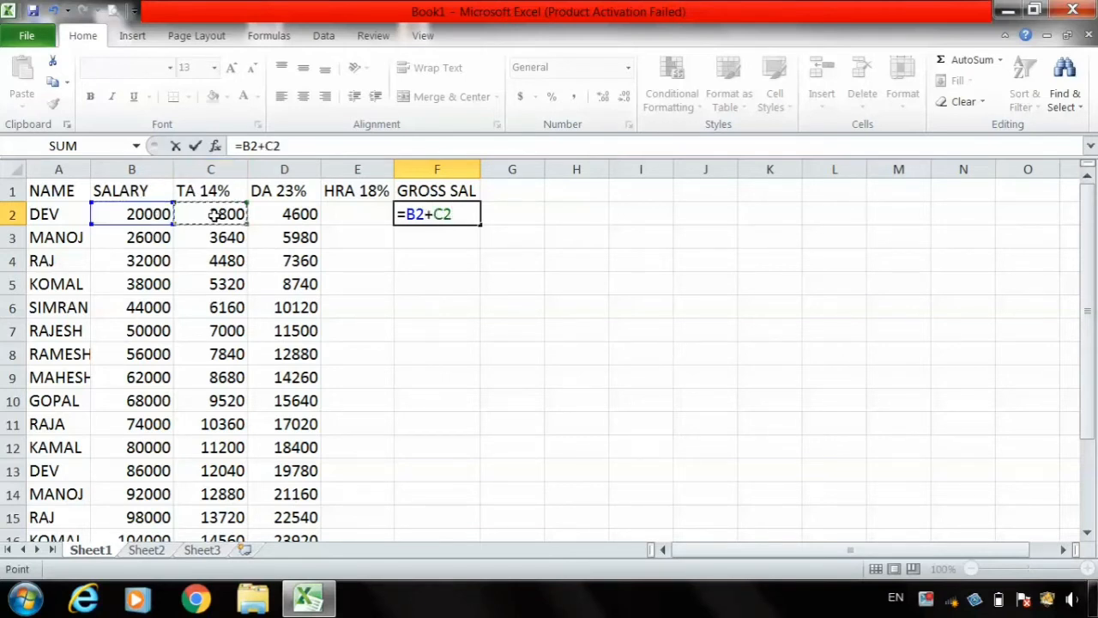
pyautogui.write('+')
pyautogui.click(275, 216)
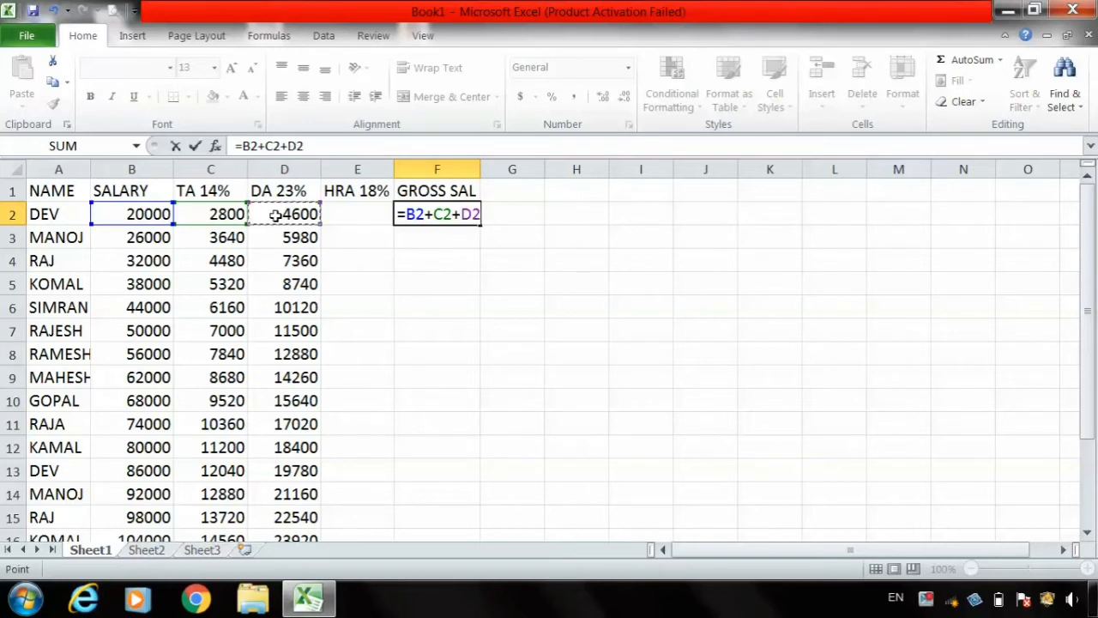
pyautogui.write('+')
pyautogui.click(353, 216)
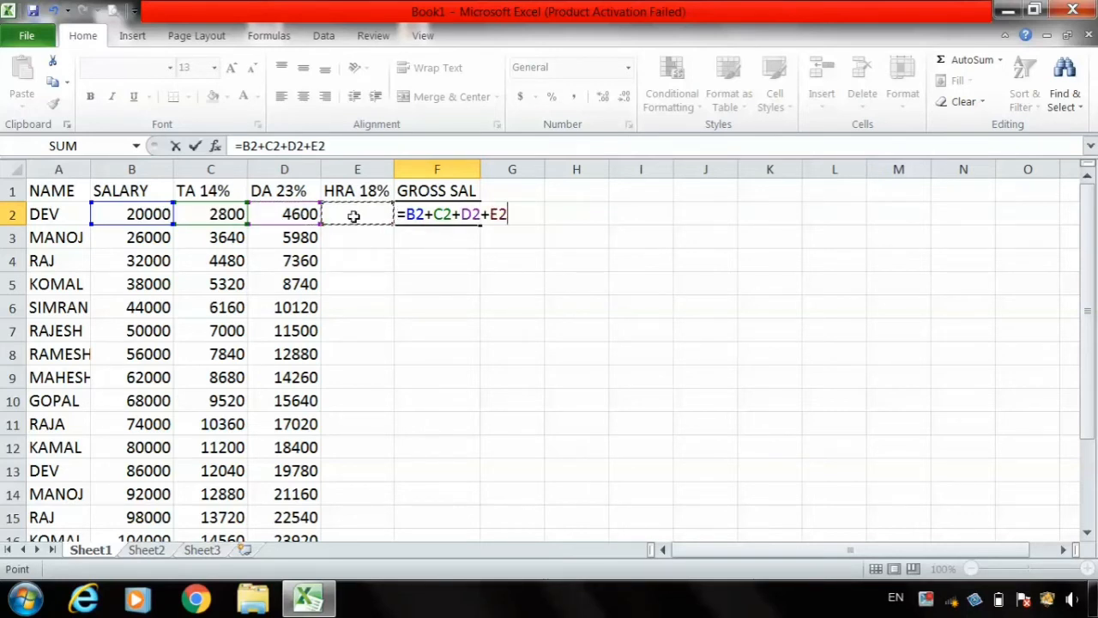
pyautogui.press('Return')
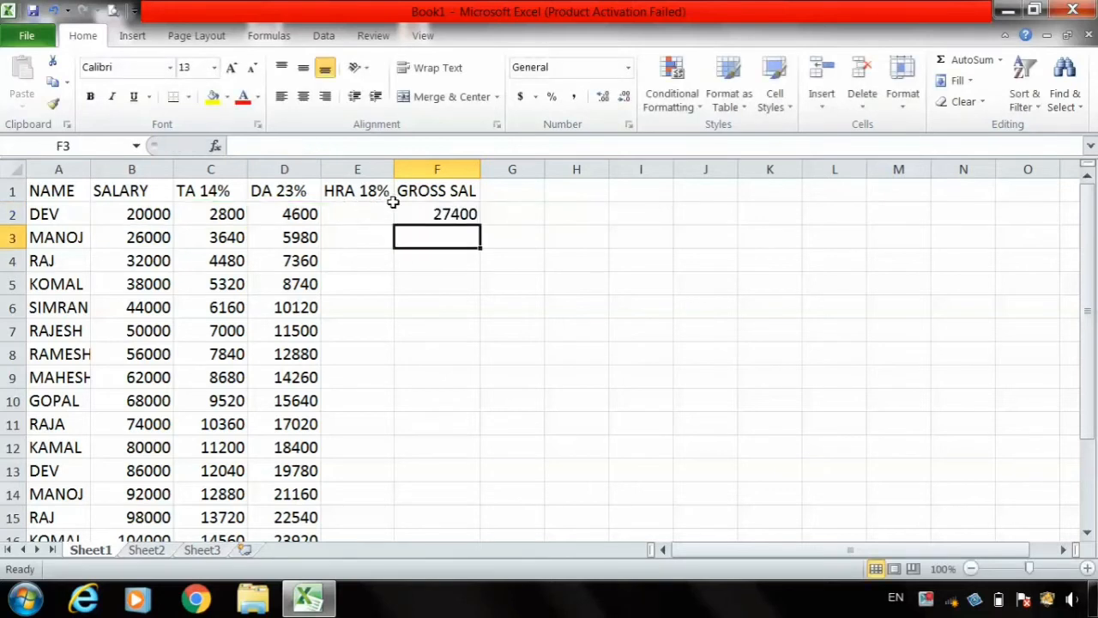
pyautogui.click(439, 215)
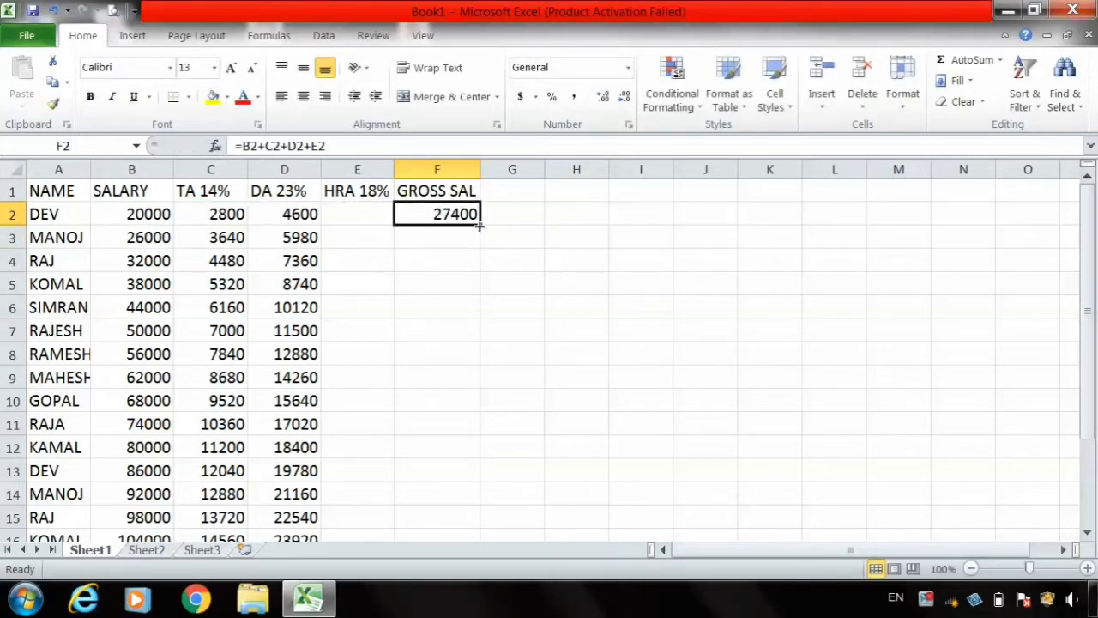
pyautogui.moveTo(479, 225); pyautogui.dragTo(449, 541)
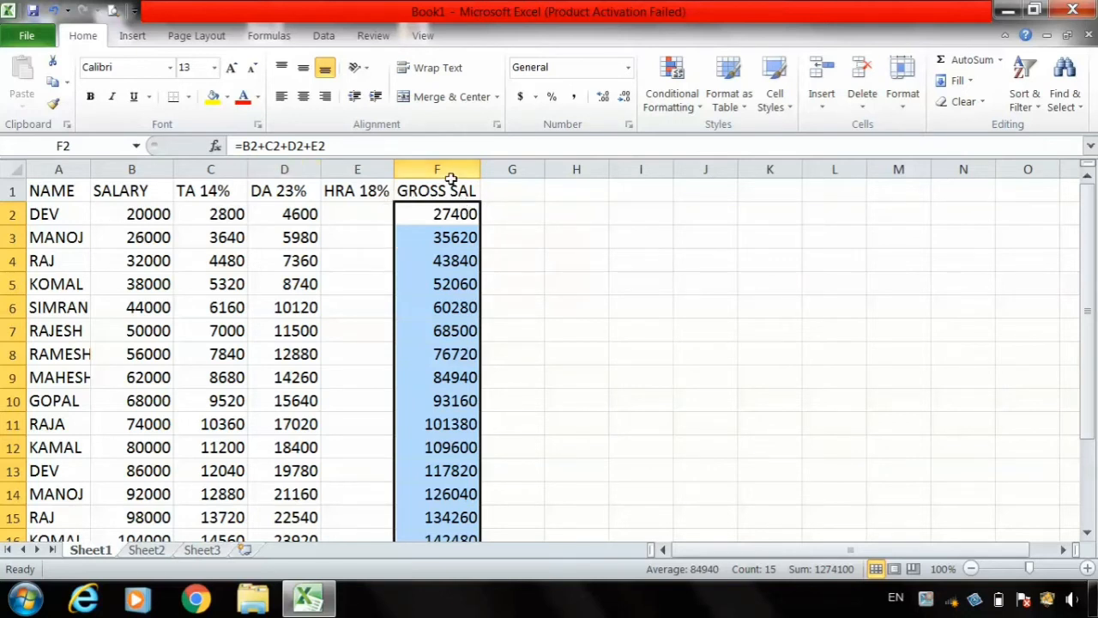
# - Calculate the HRA in E2 with the formula =B2*18% and fill it down to E16
pyautogui.click(369, 211)
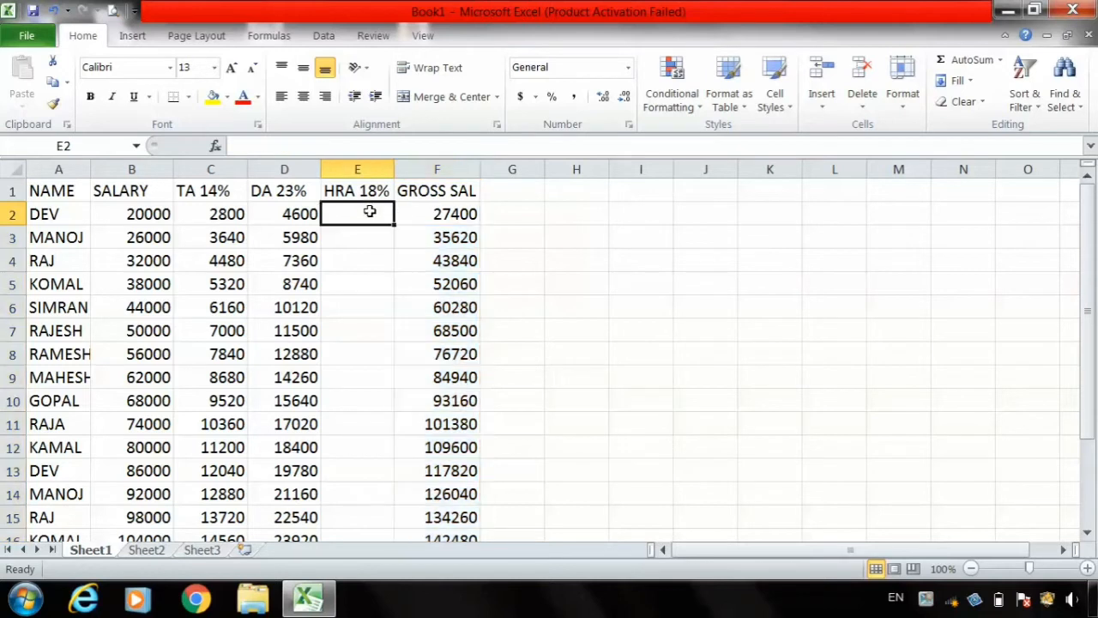
pyautogui.write('=')
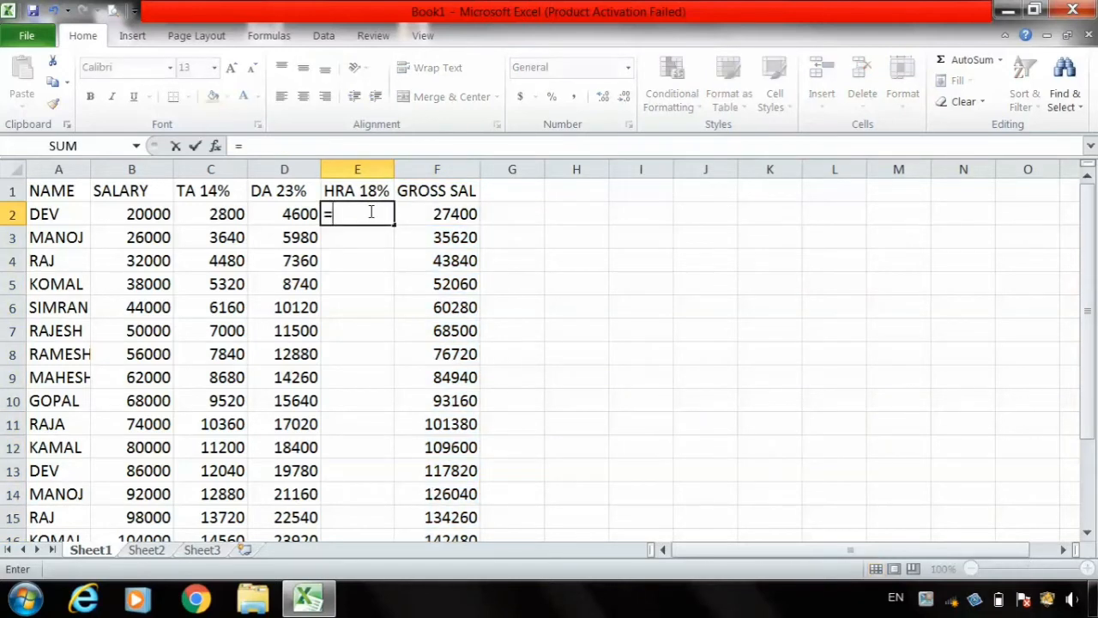
pyautogui.write('B')
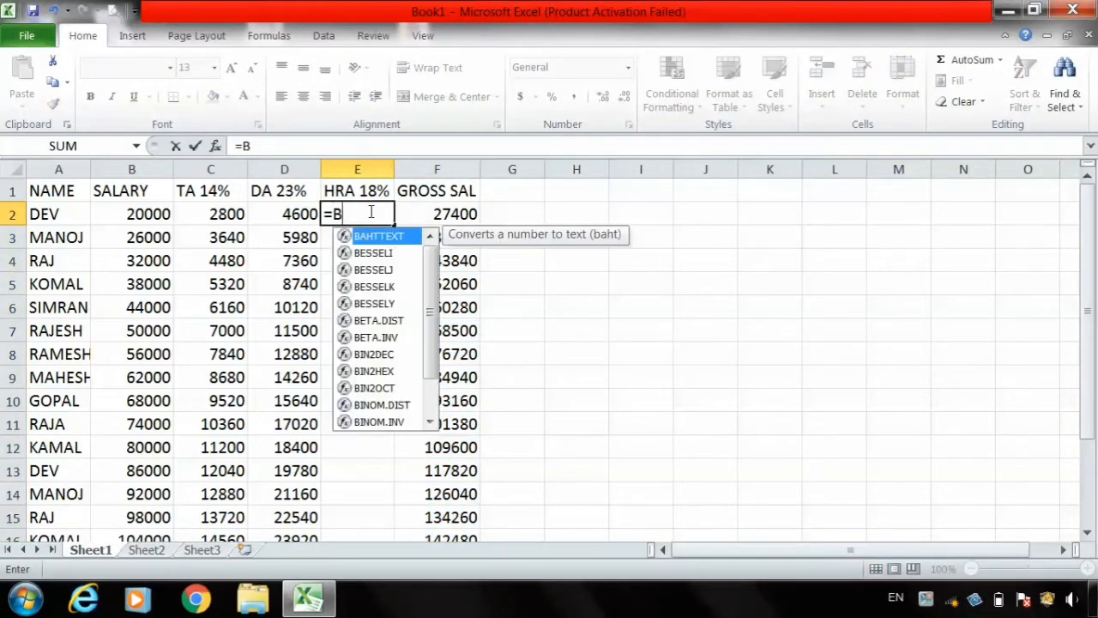
pyautogui.write('2*')
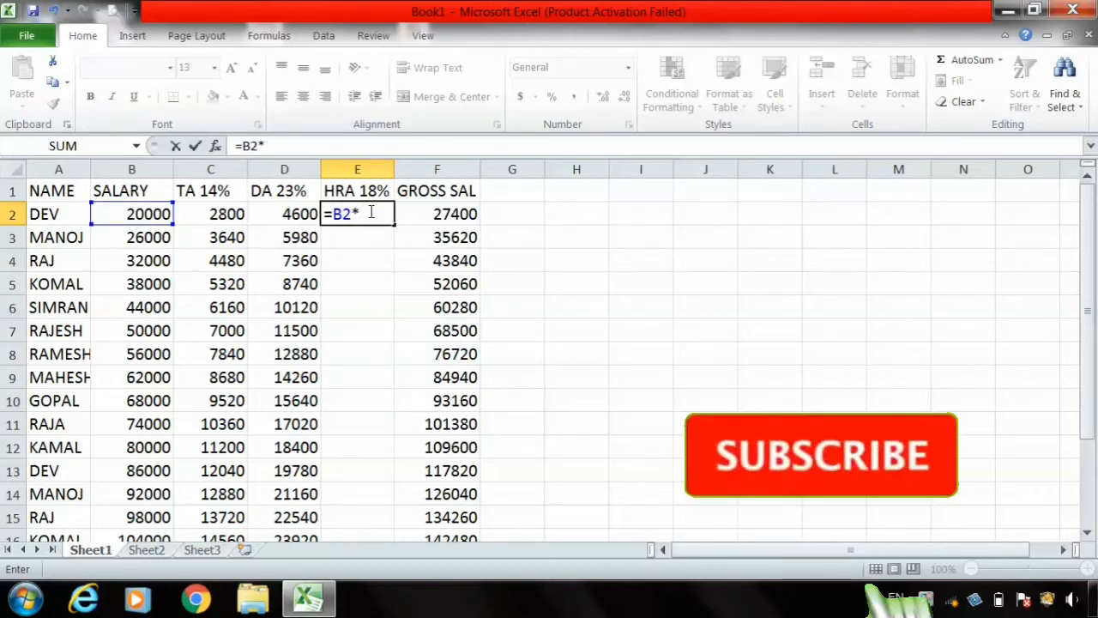
pyautogui.write('18%')
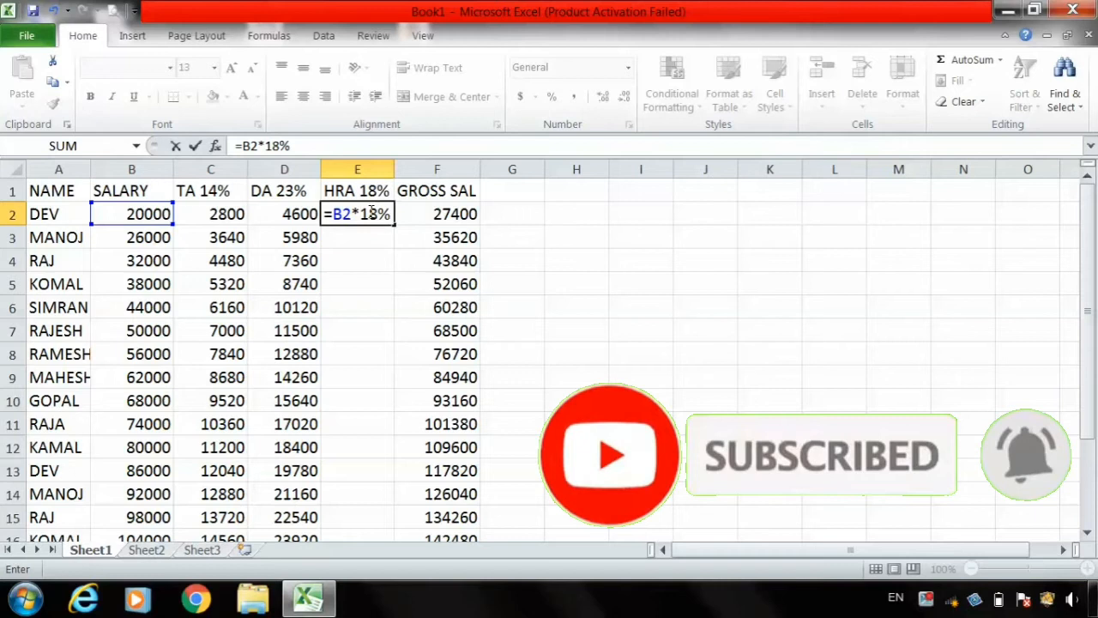
pyautogui.press('Return')
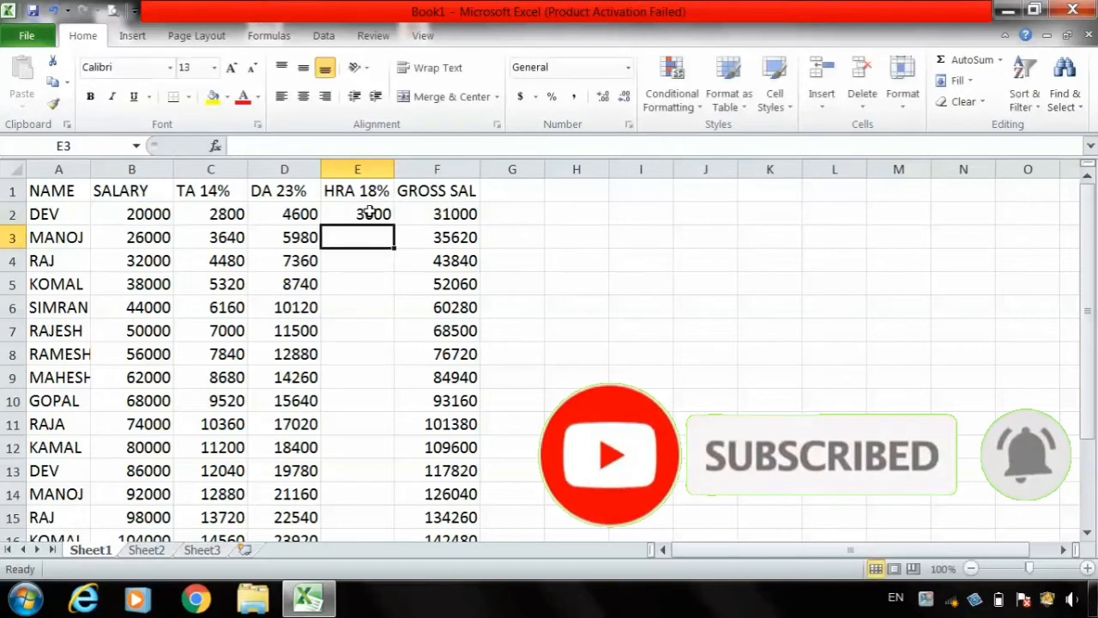
pyautogui.click(373, 214)
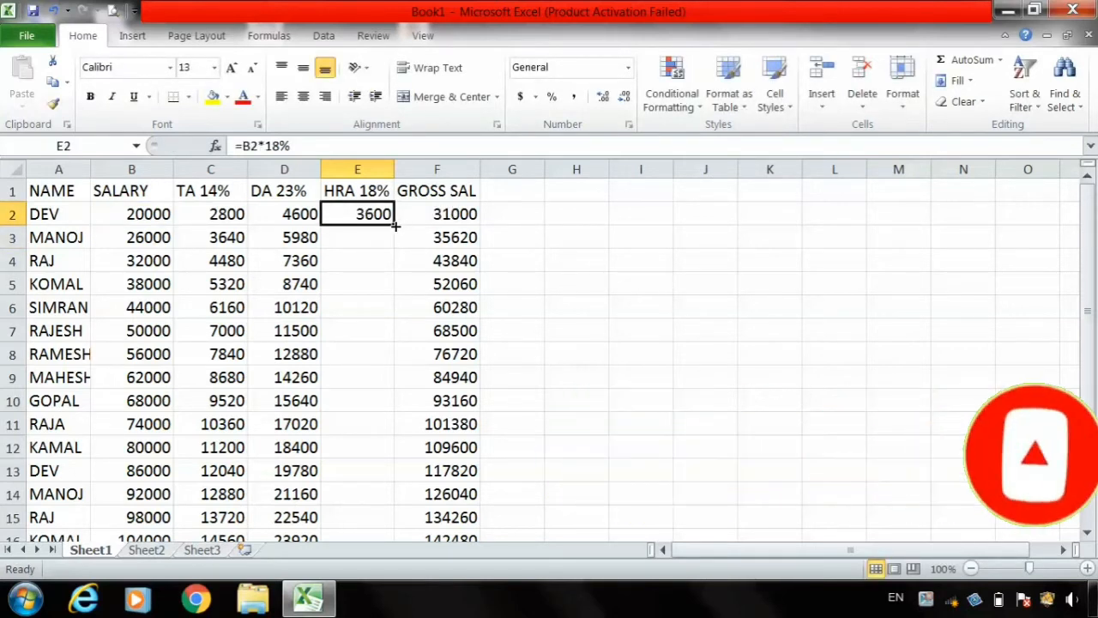
pyautogui.moveTo(394, 225); pyautogui.dragTo(382, 480)
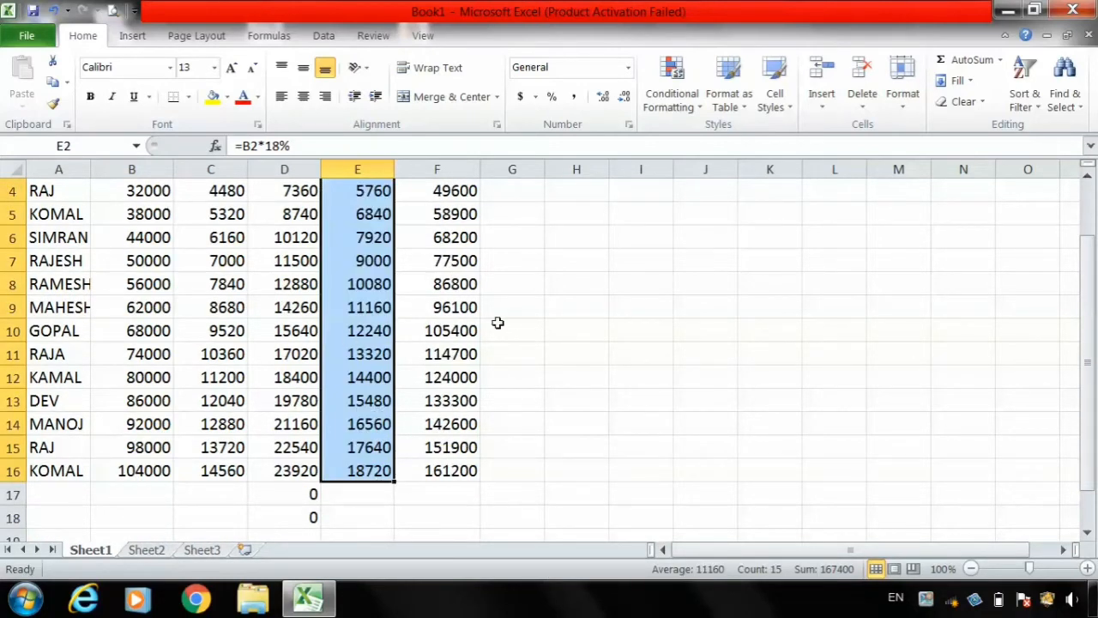
pyautogui.click(134, 243)
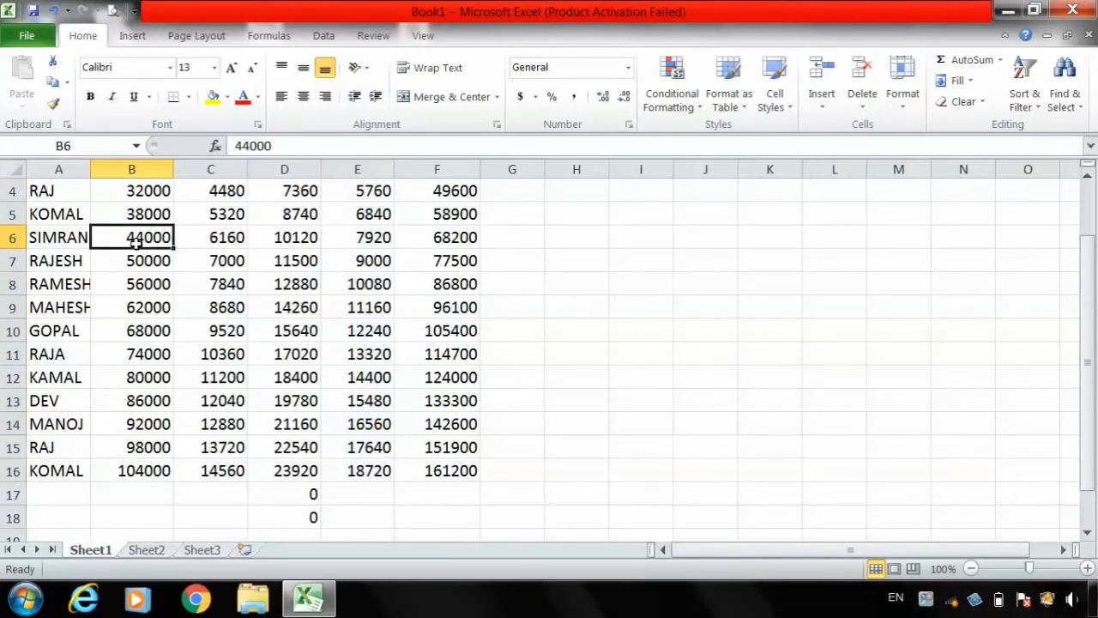
pyautogui.click(240, 257)
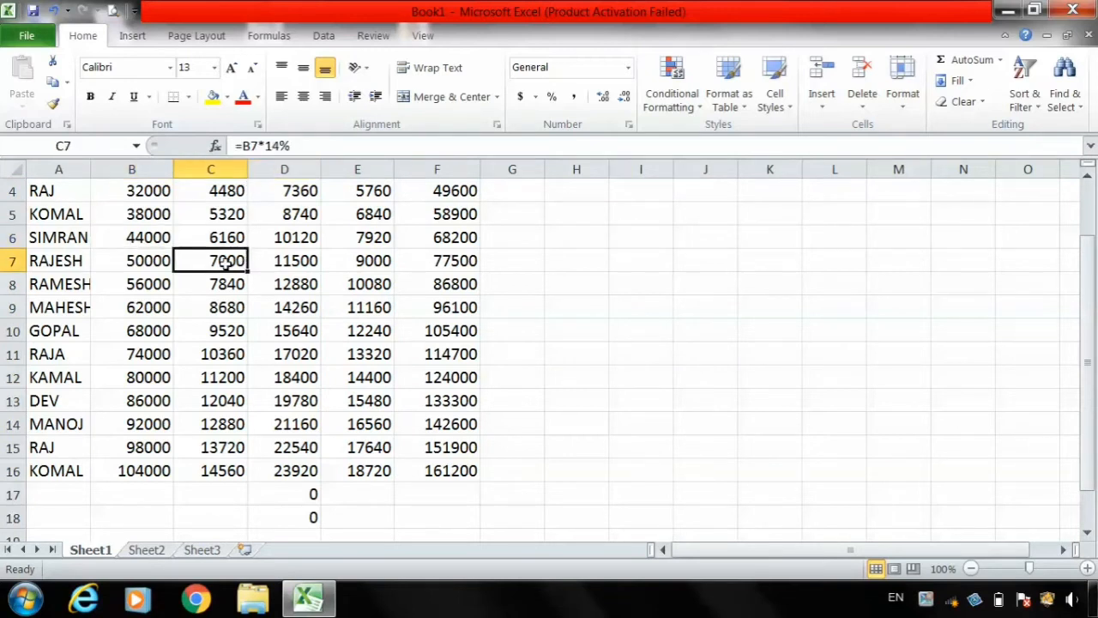
pyautogui.click(237, 392)
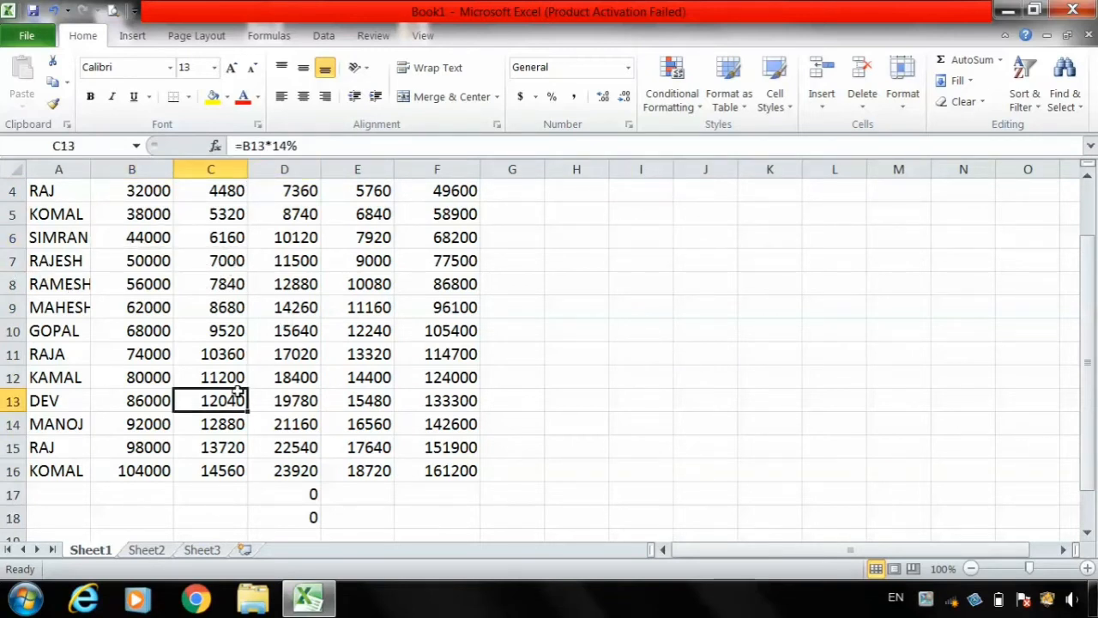
pyautogui.click(297, 405)
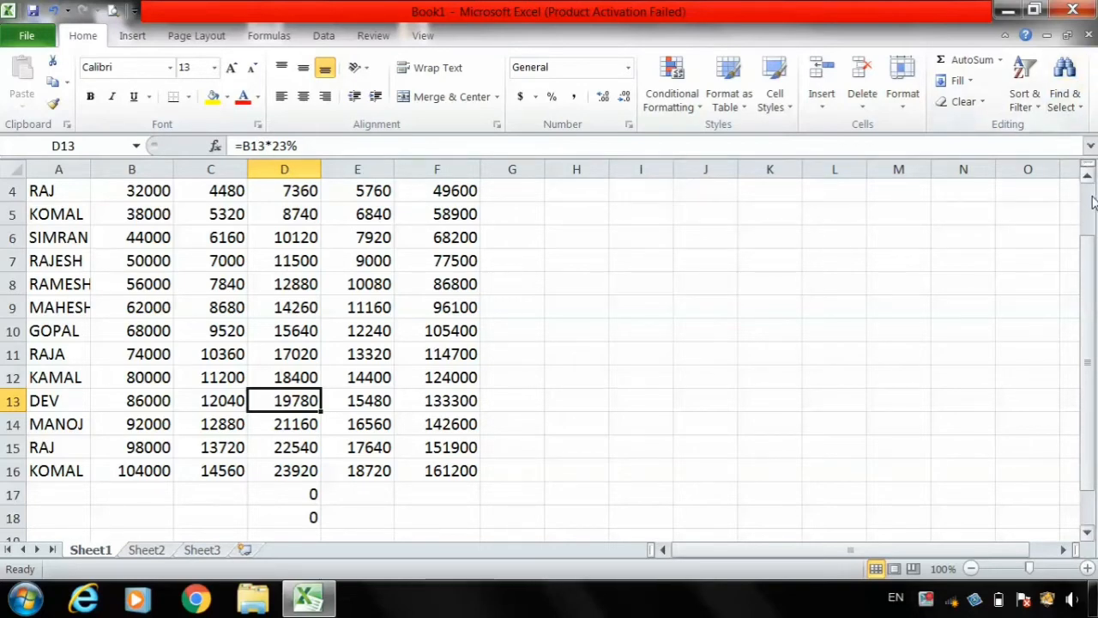
# - Add the column headers IT 14%, PF 16% and NET SAL in cells G1, H1 and I1
pyautogui.scroll(1, 1091, 197)
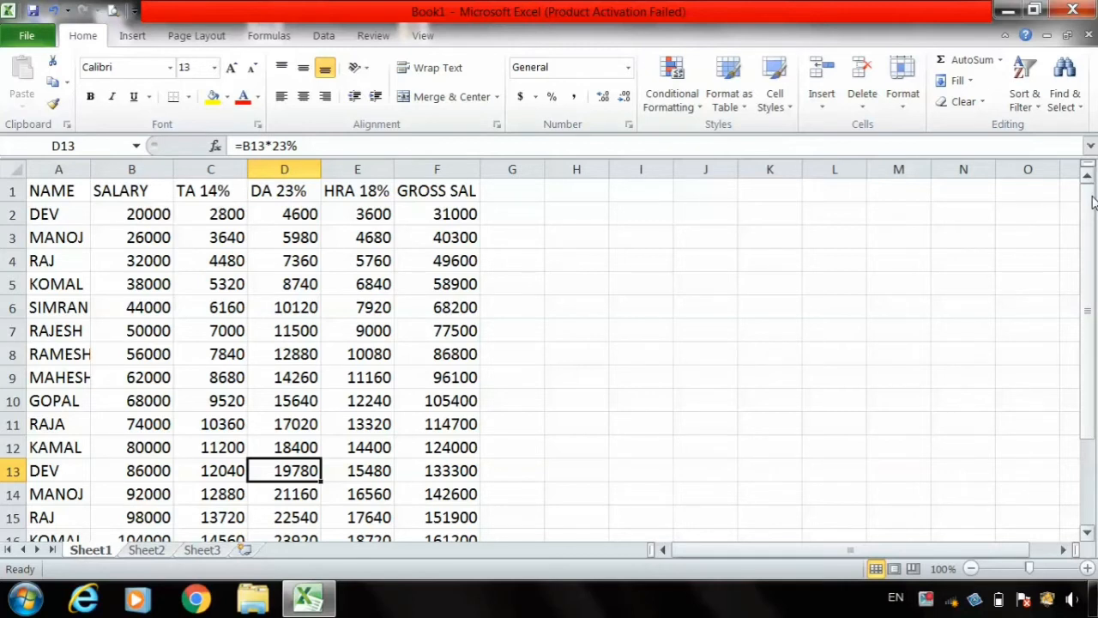
pyautogui.click(507, 187)
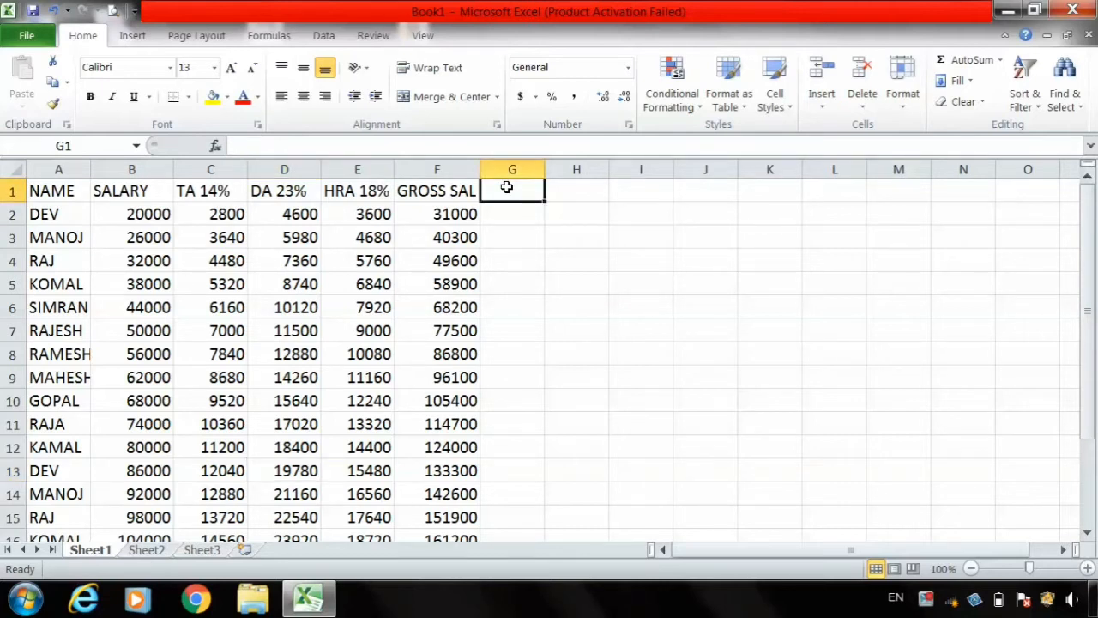
pyautogui.write('IT')
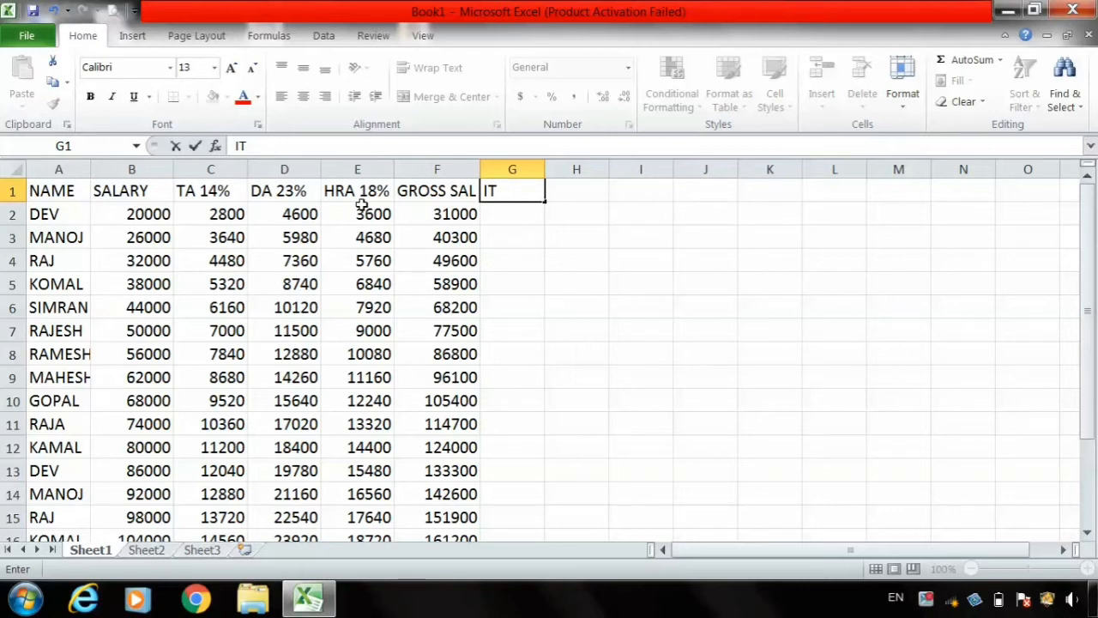
pyautogui.write('14%')
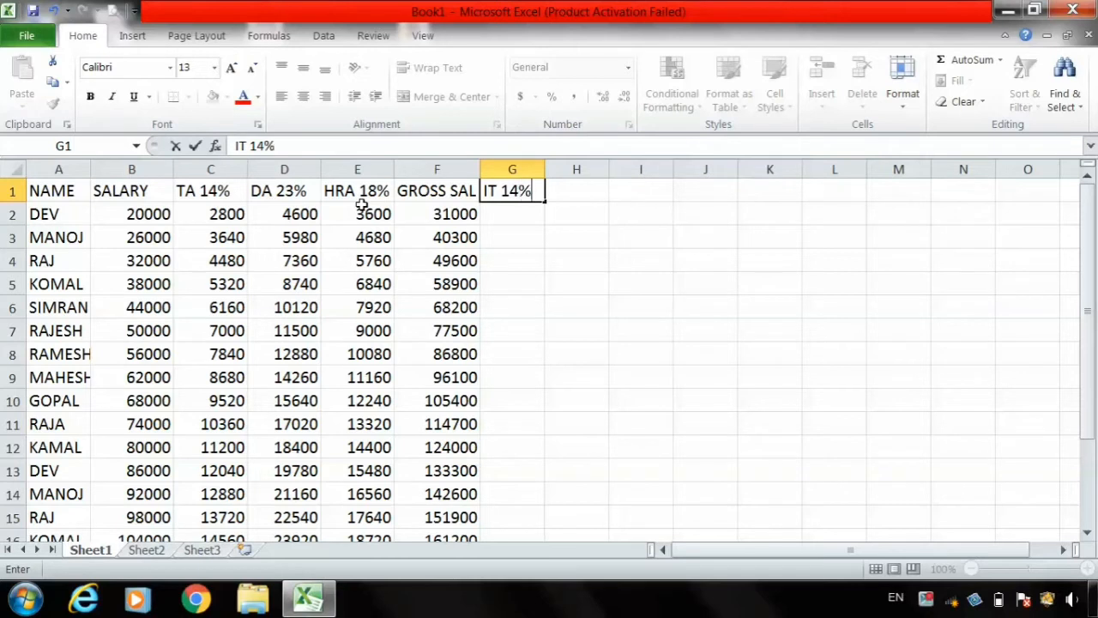
pyautogui.click(592, 186)
pyautogui.write('PF')
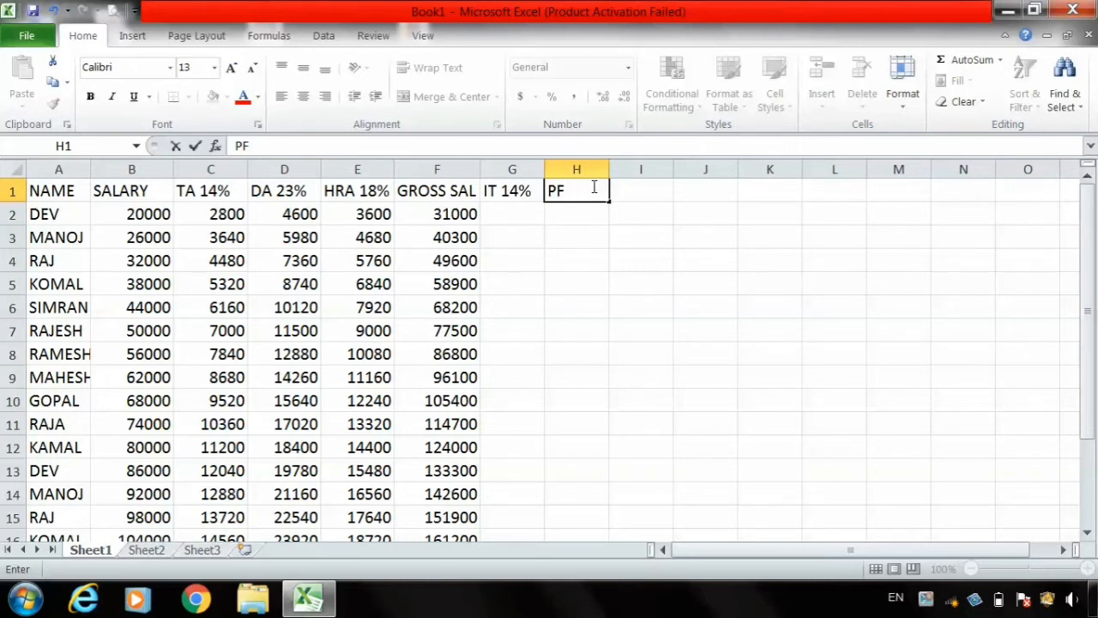
pyautogui.write('16%')
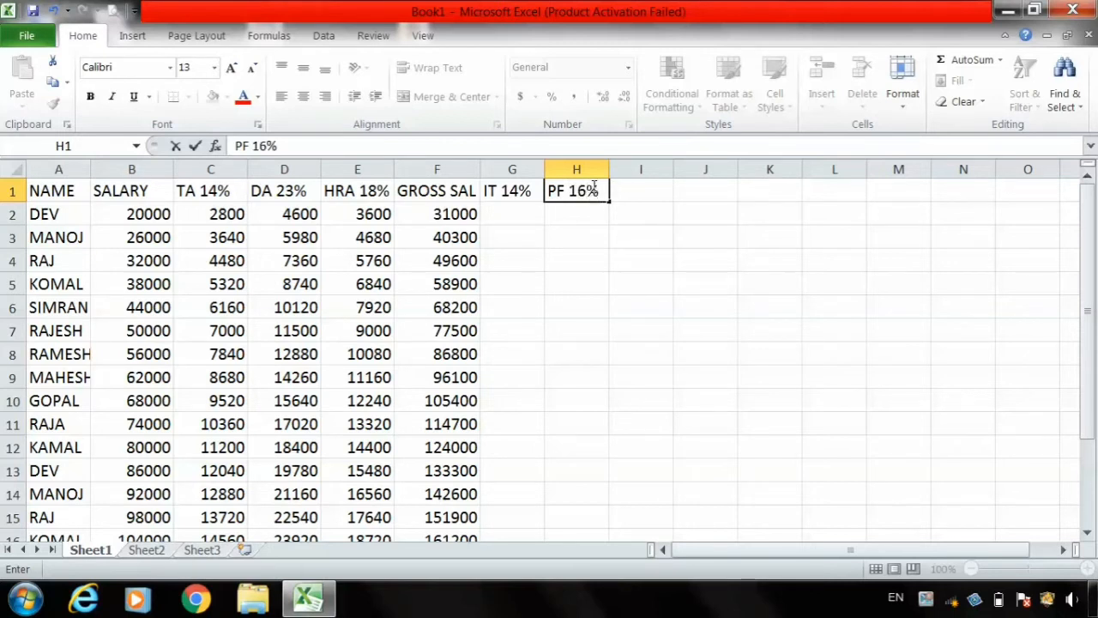
pyautogui.click(645, 200)
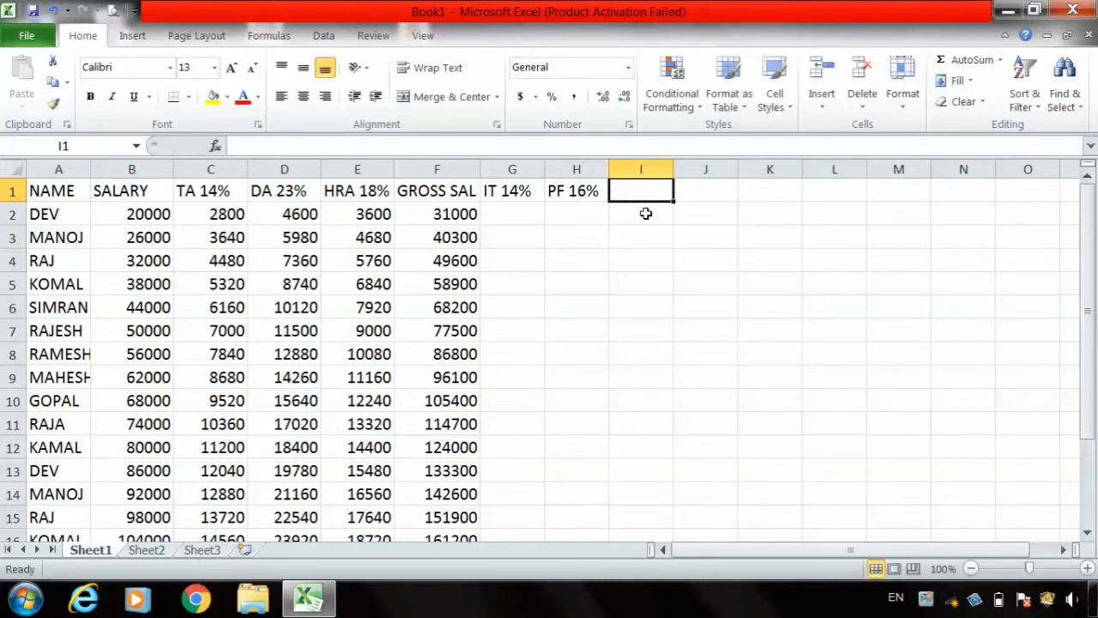
pyautogui.write('NE')
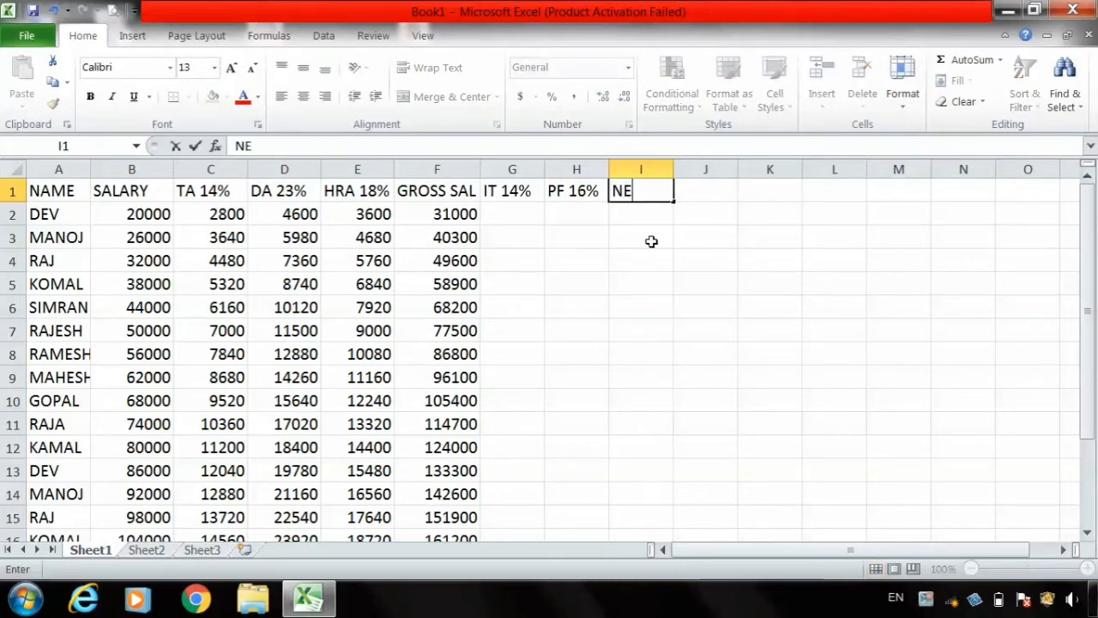
pyautogui.write('T SALE')
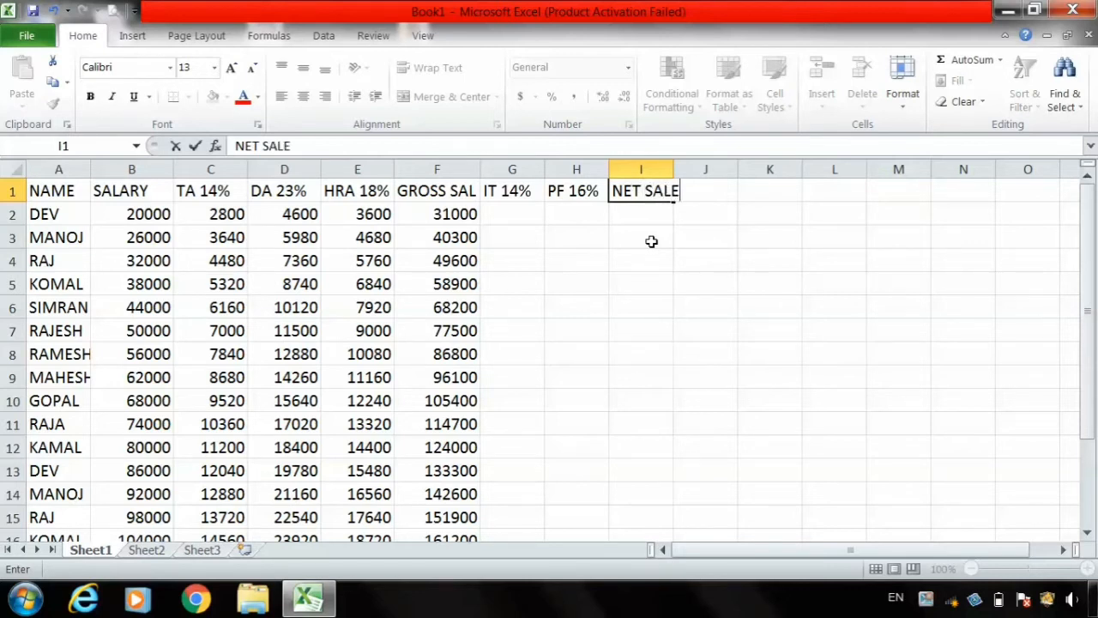
pyautogui.press('BackSpace')
pyautogui.click(595, 233)
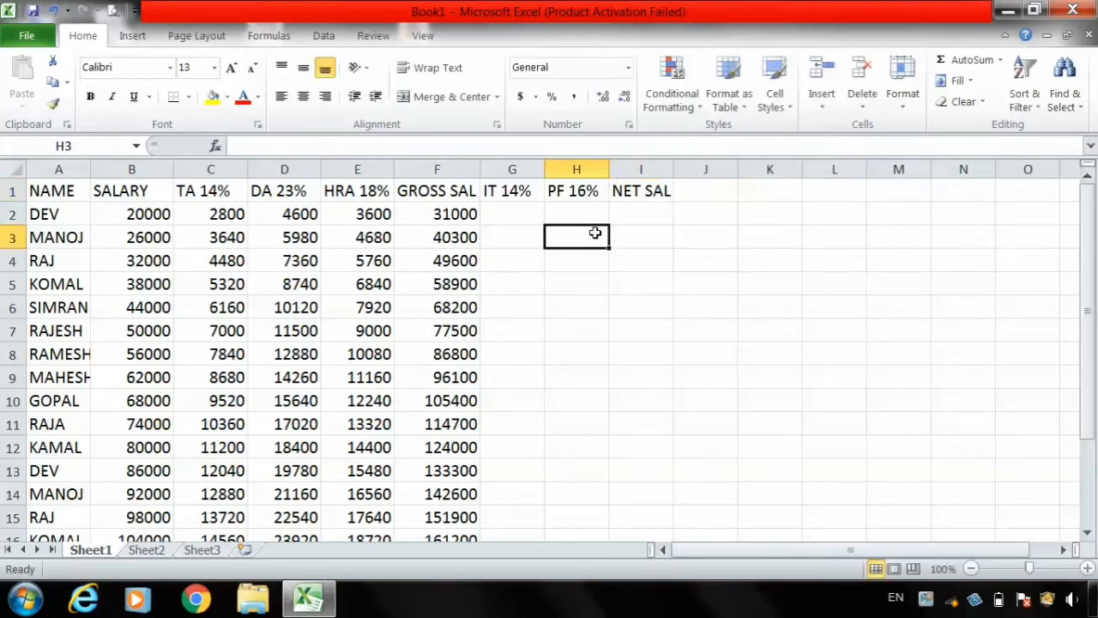
# - Calculate the IT in G2 with the formula =F2*14% and fill it down to G16
pyautogui.click(512, 214)
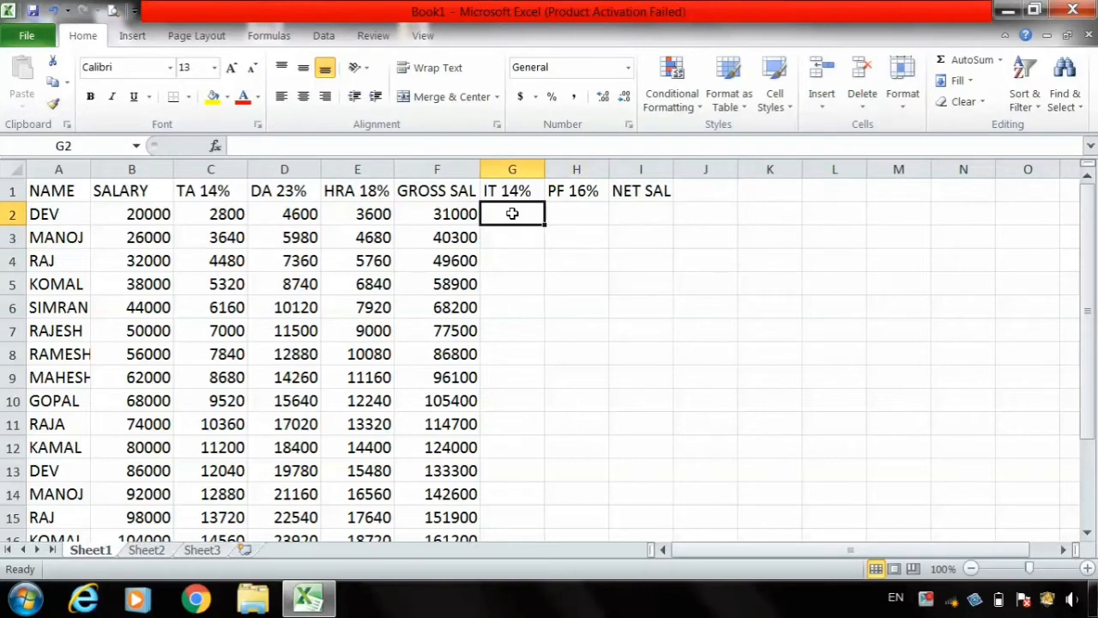
pyautogui.write('=')
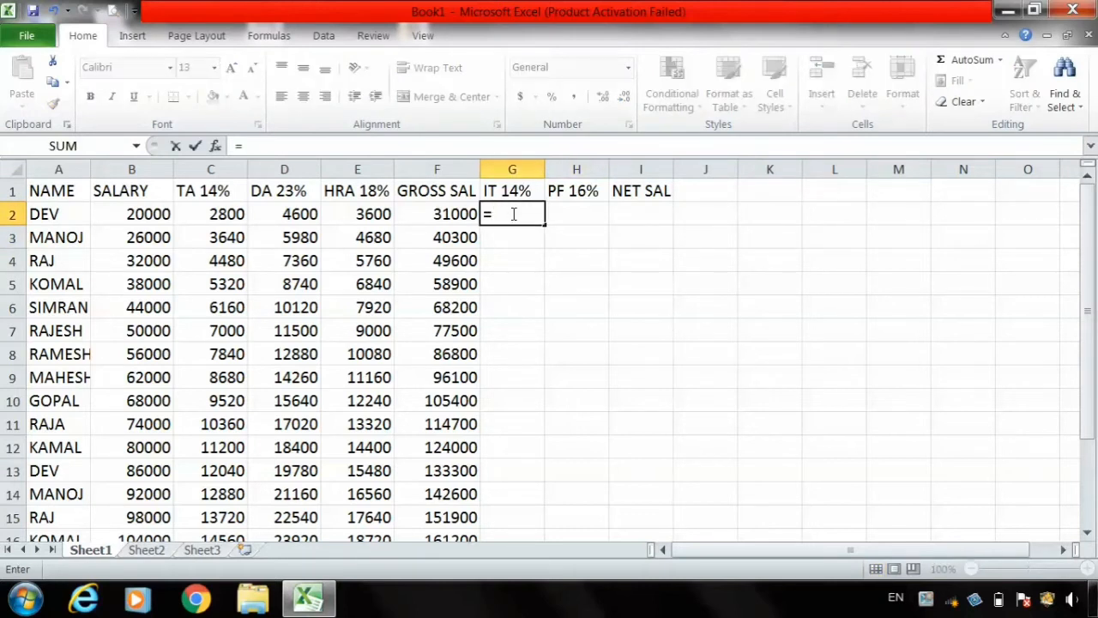
pyautogui.click(449, 214)
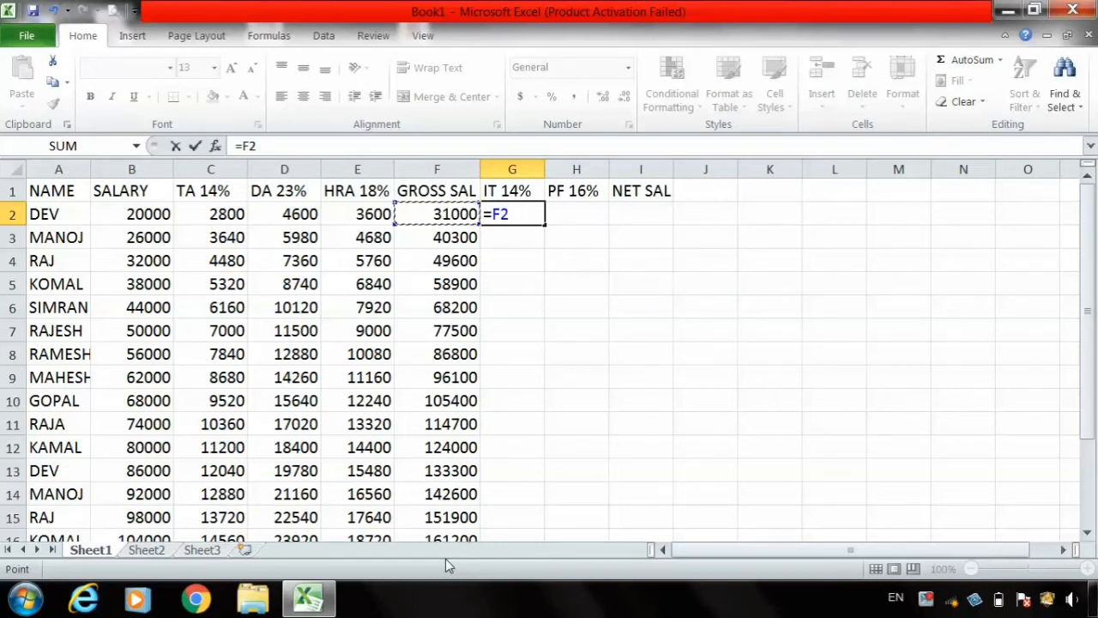
pyautogui.write('*14%')
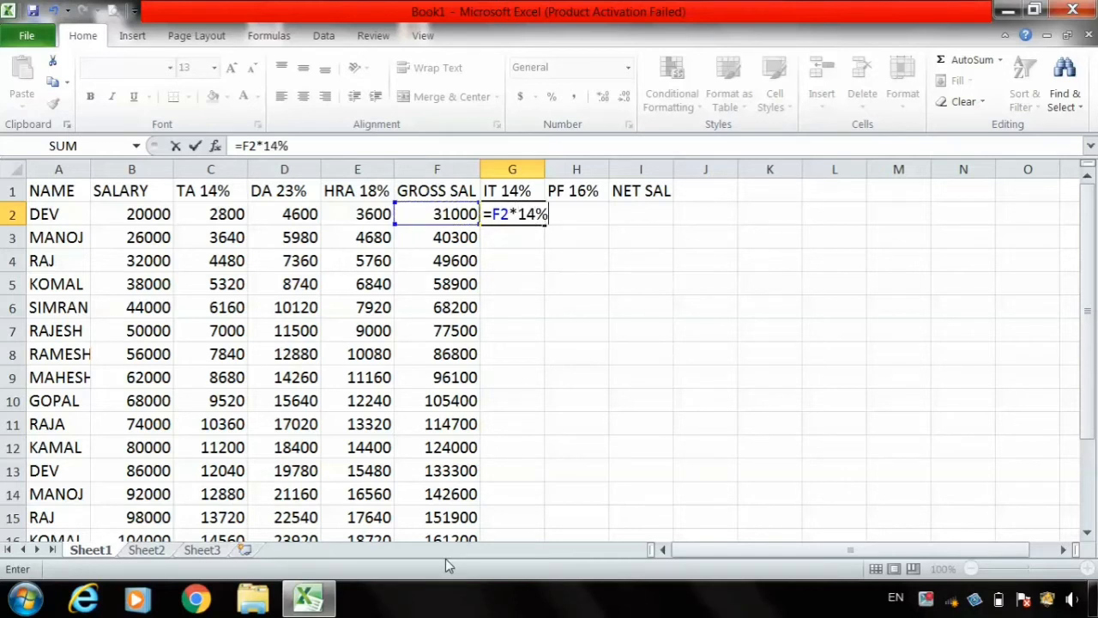
pyautogui.click(538, 352)
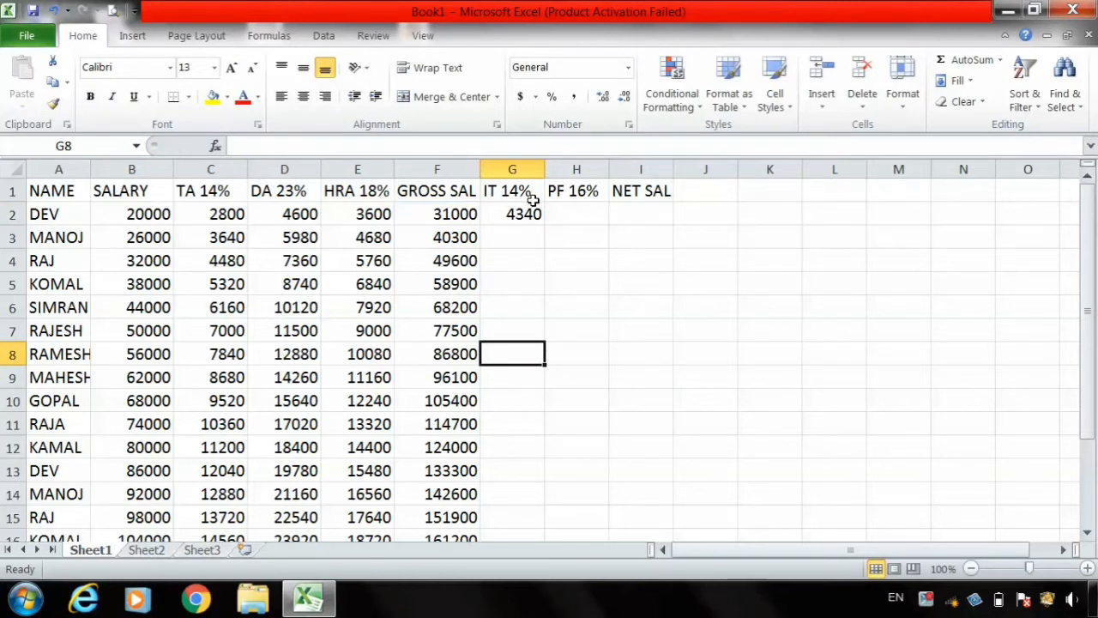
pyautogui.moveTo(528, 207); pyautogui.dragTo(564, 453)
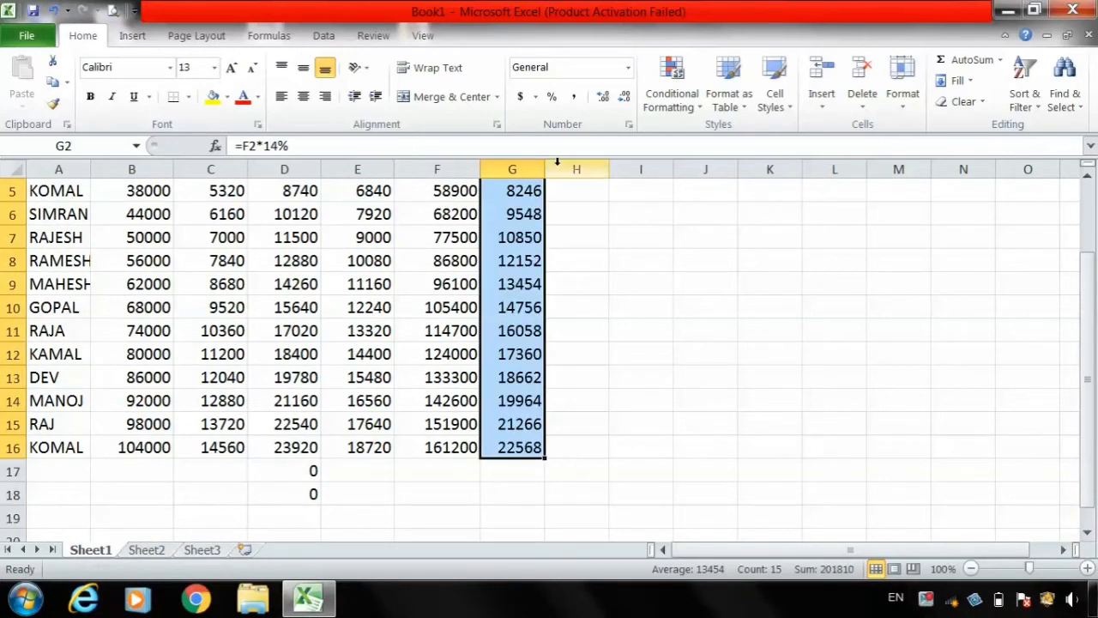
pyautogui.press('Up')
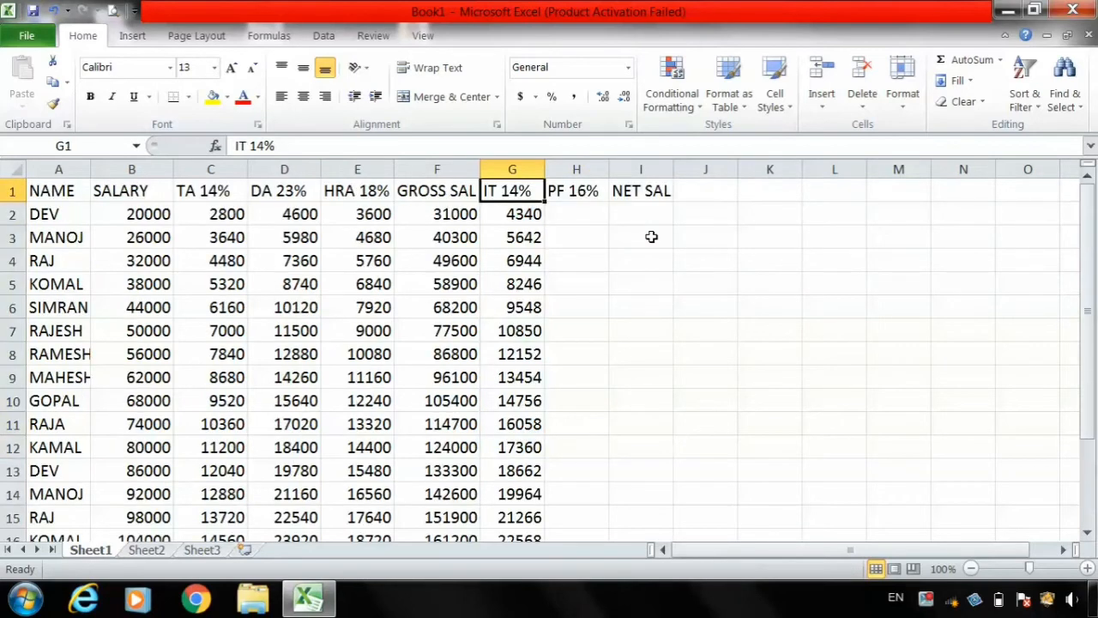
# - Calculate the PF in H2 with the formula =F2*16% and fill it down to H16
pyautogui.click(584, 212)
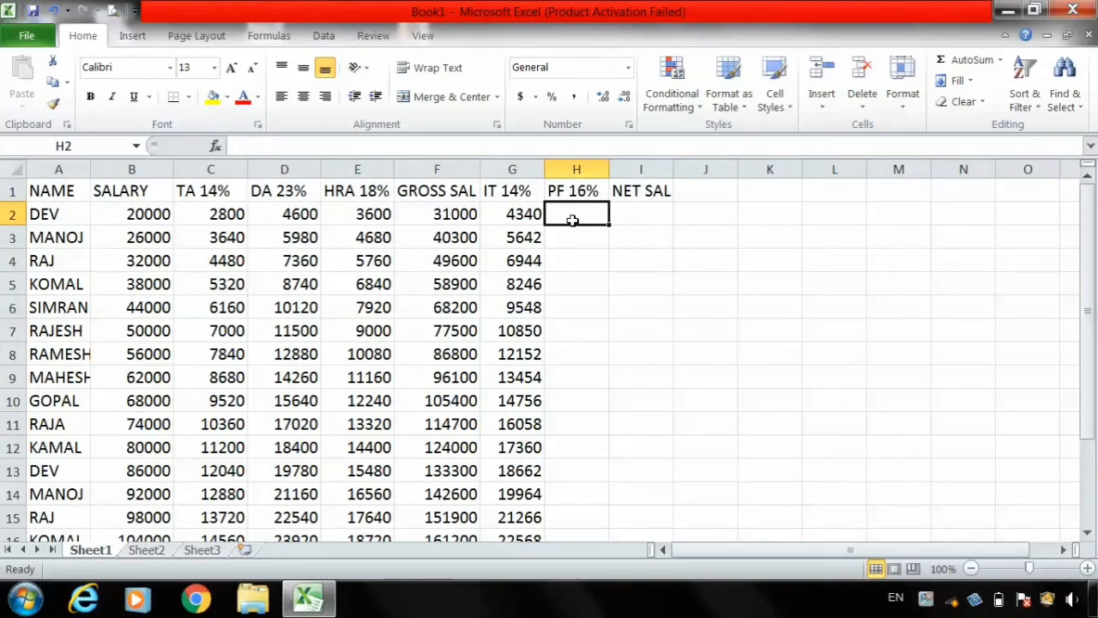
pyautogui.write('=')
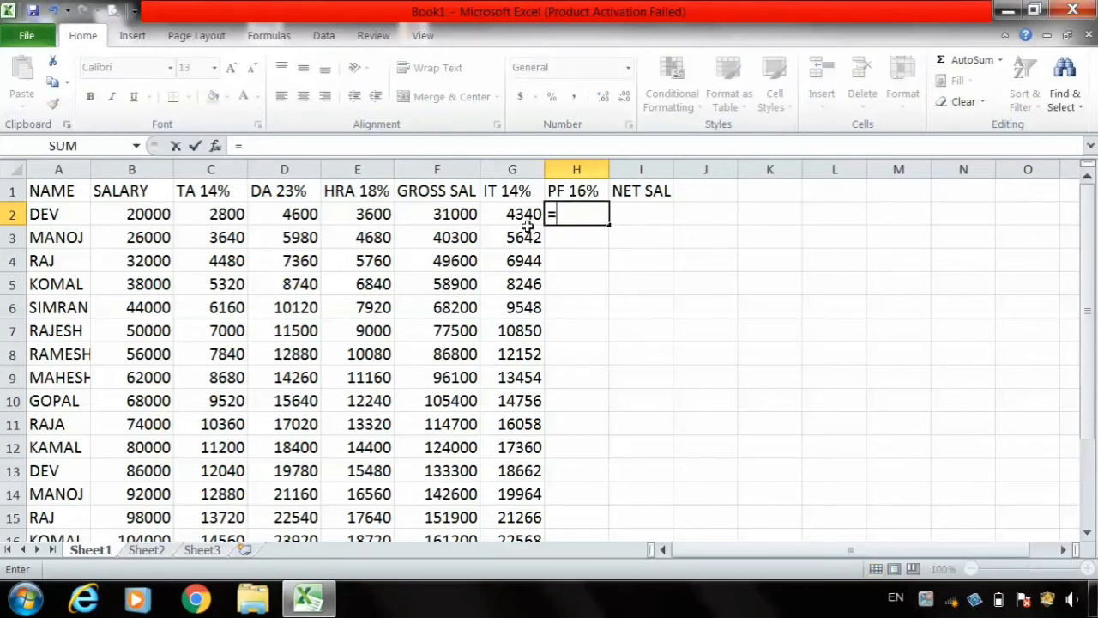
pyautogui.click(460, 213)
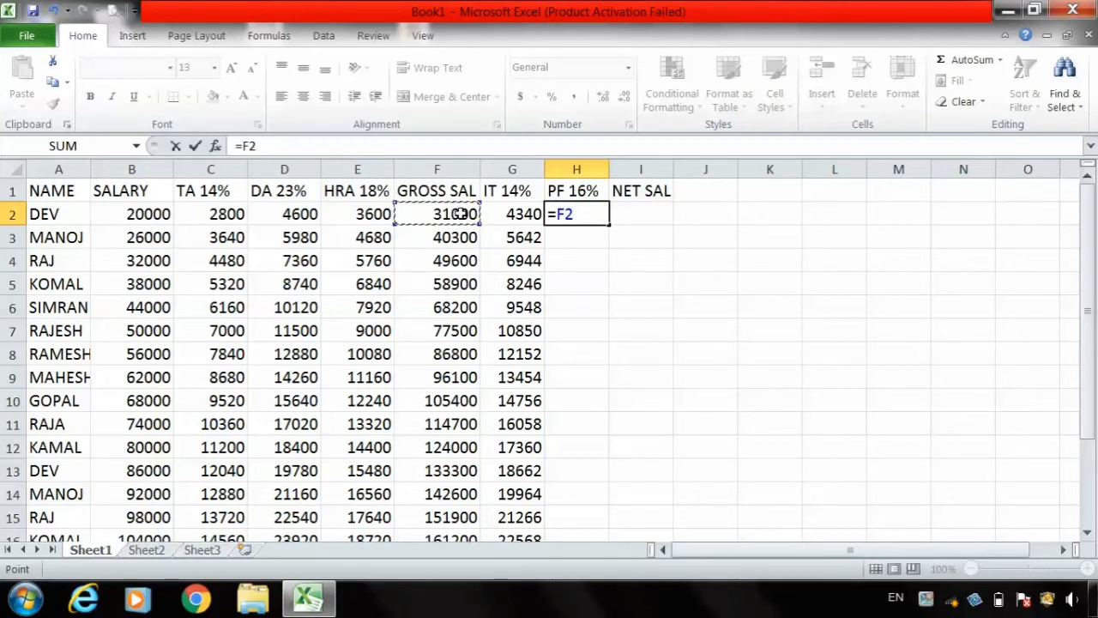
pyautogui.write('*16%')
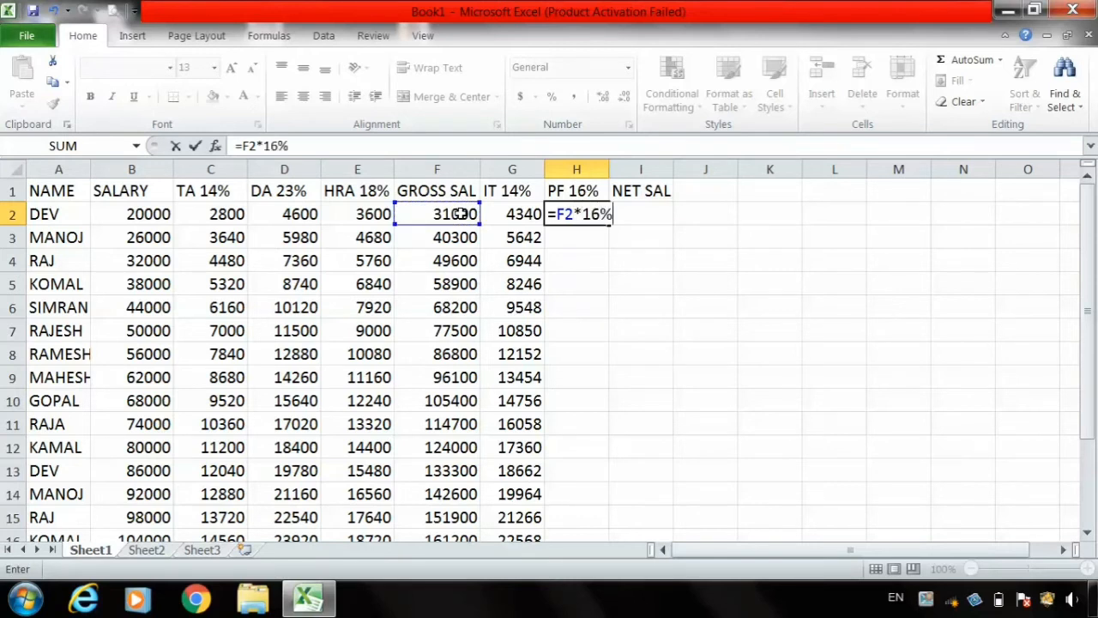
pyautogui.click(573, 276)
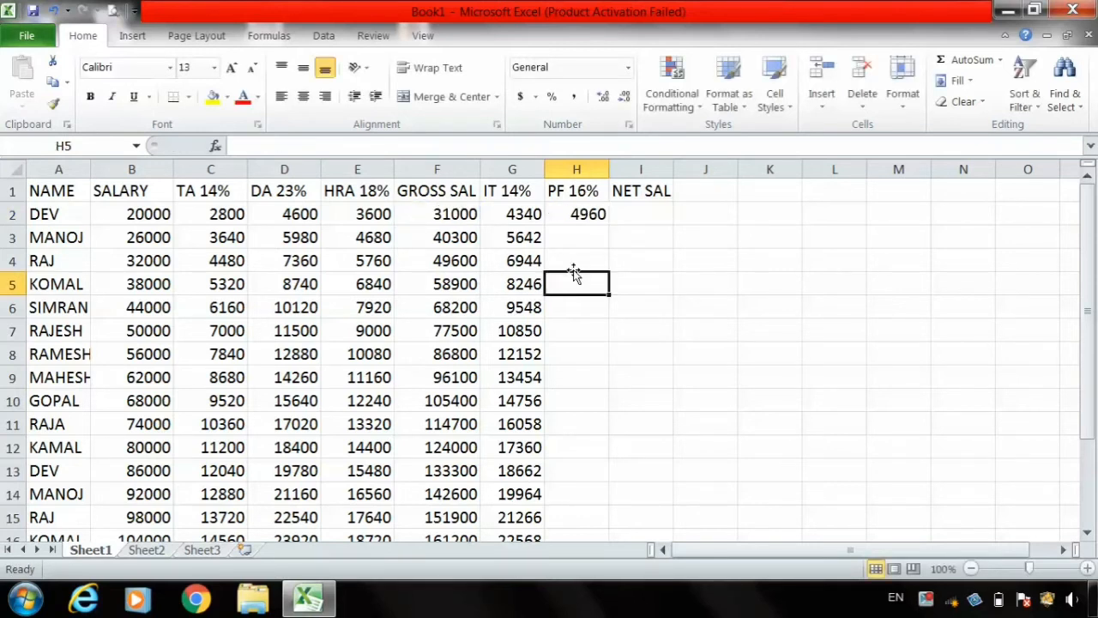
pyautogui.click(583, 215)
pyautogui.moveTo(609, 223); pyautogui.dragTo(605, 539)
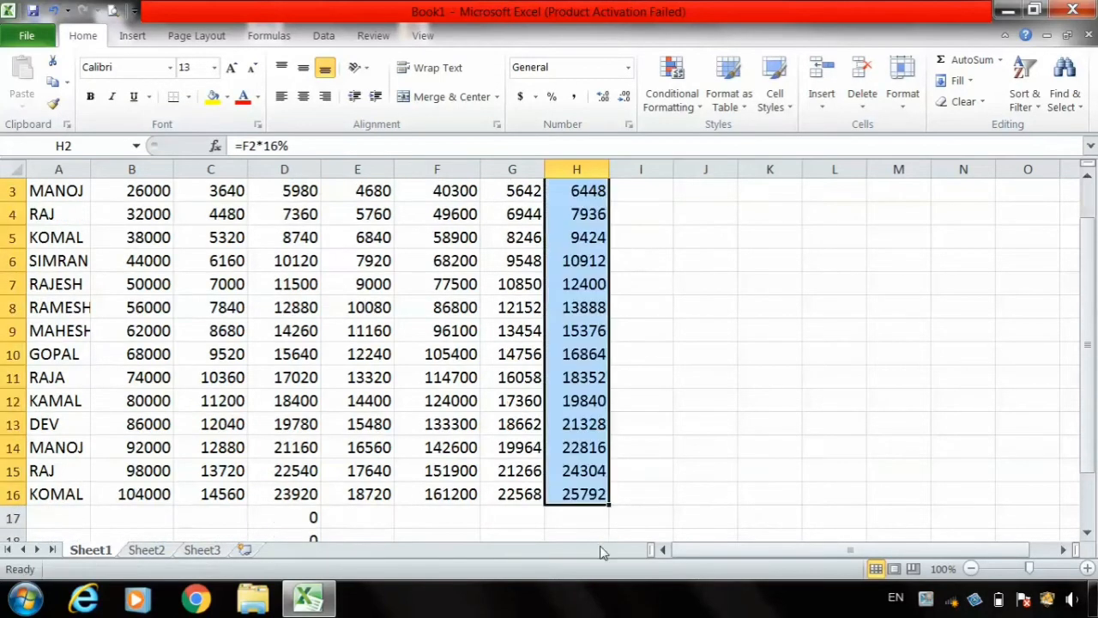
# - Calculate the net salary in I2 with the formula =F2-G2-H2
pyautogui.click(616, 330)
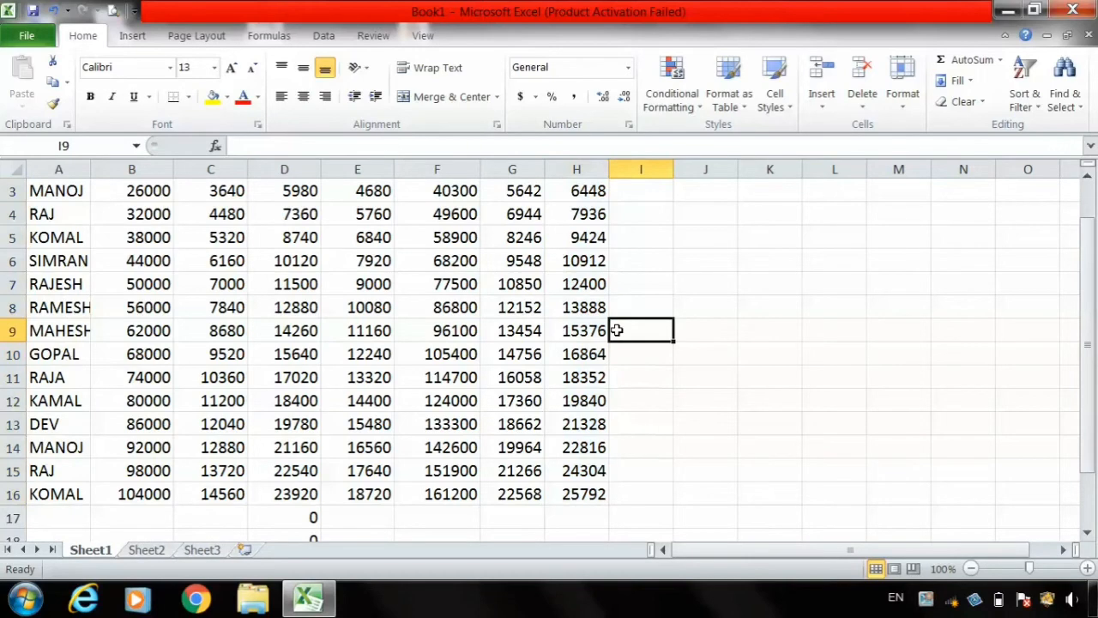
pyautogui.press('Up')
pyautogui.press('Up')
pyautogui.press('Up')
pyautogui.press('Up')
pyautogui.press('Up')
pyautogui.press('Up')
pyautogui.press('Up')
pyautogui.press('Up')
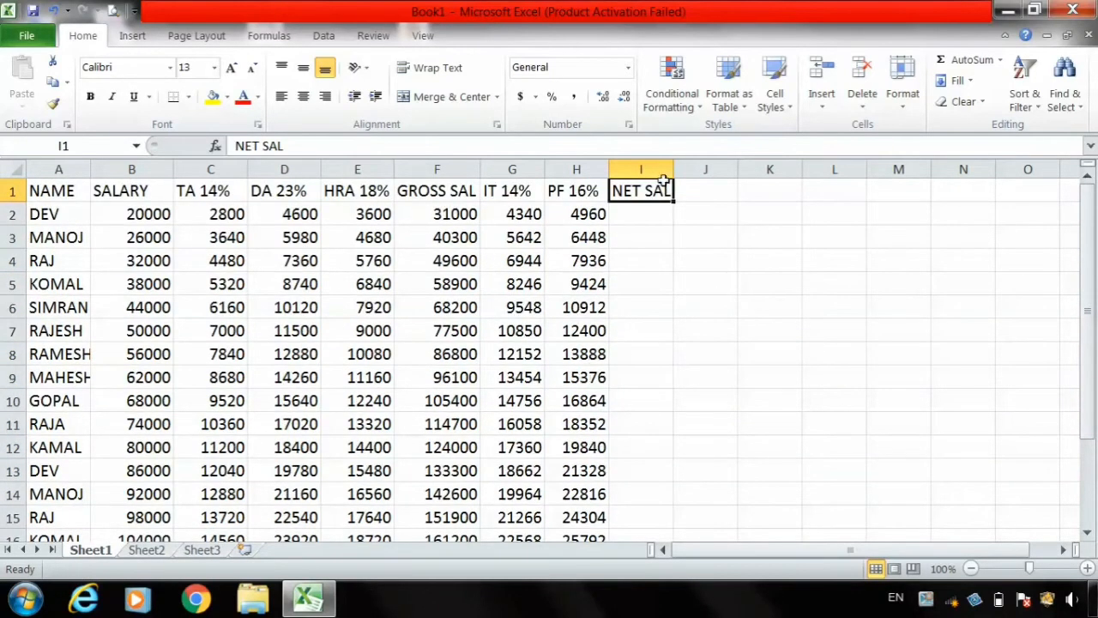
pyautogui.click(646, 207)
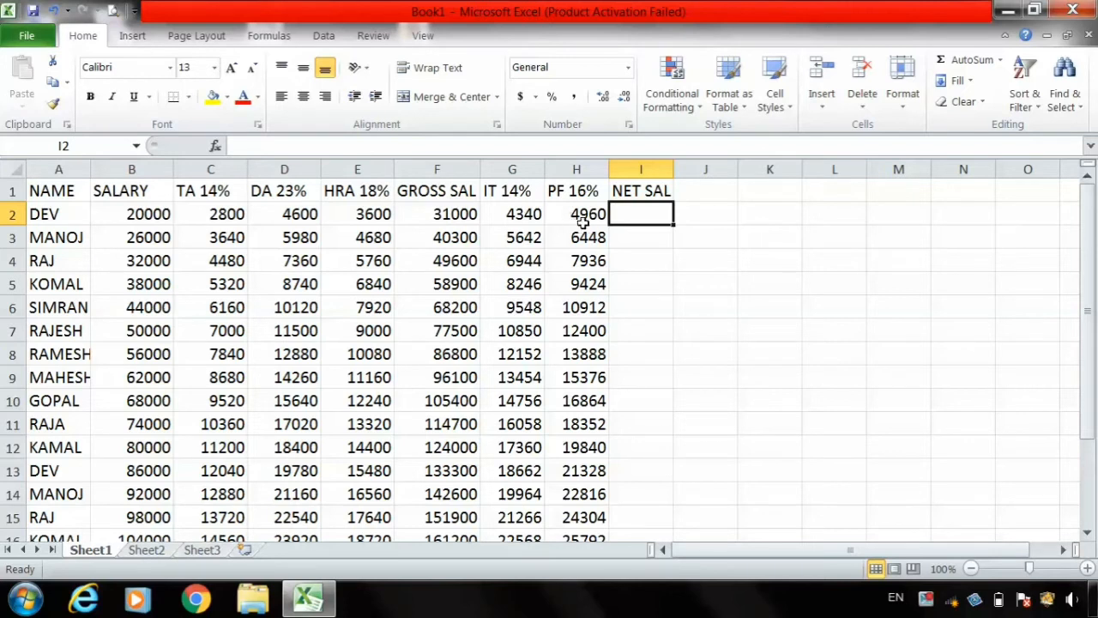
pyautogui.write('=')
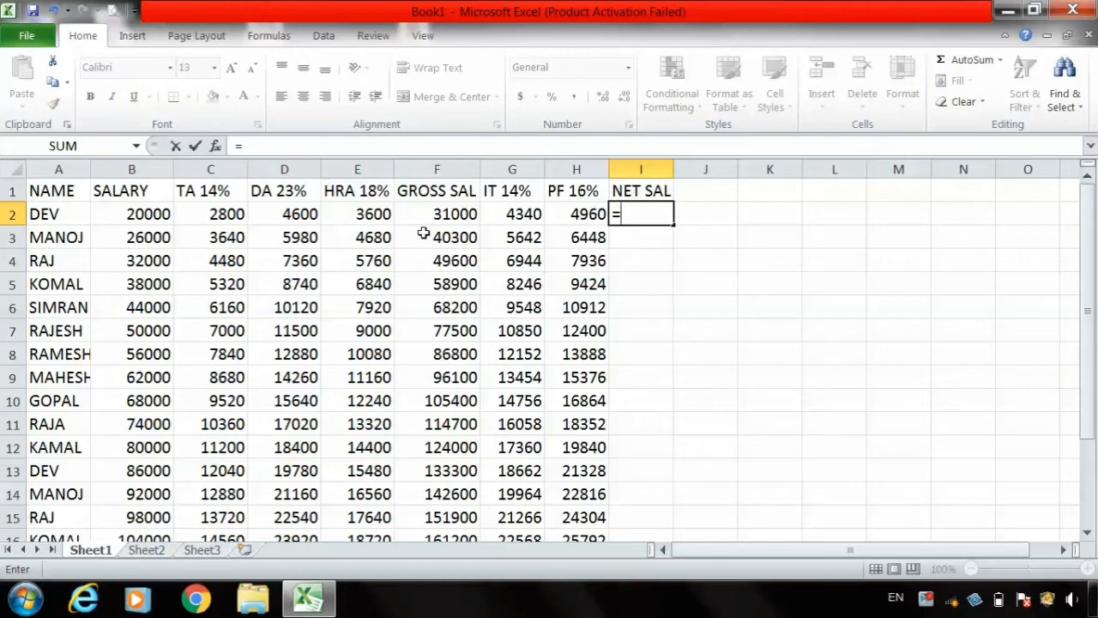
pyautogui.click(447, 215)
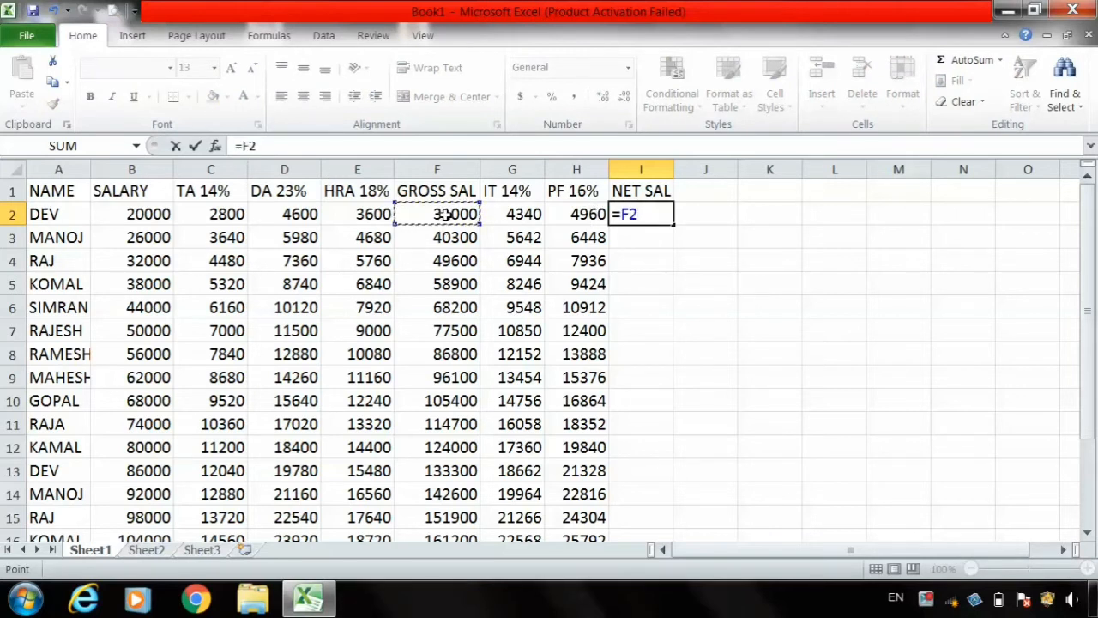
pyautogui.write('-')
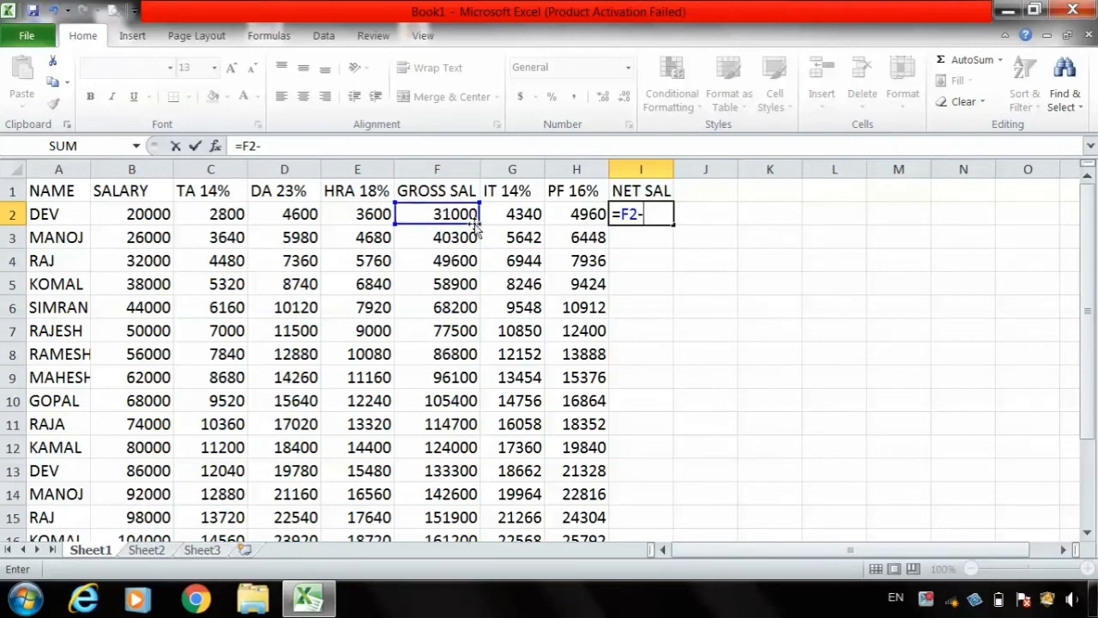
pyautogui.write('G2')
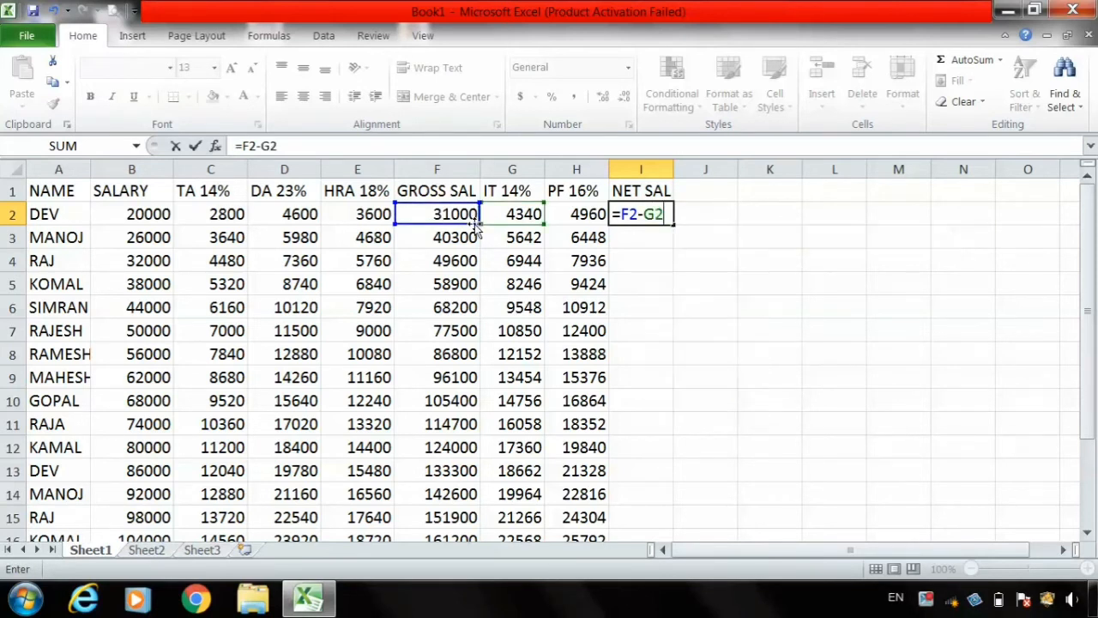
pyautogui.write('-H2')
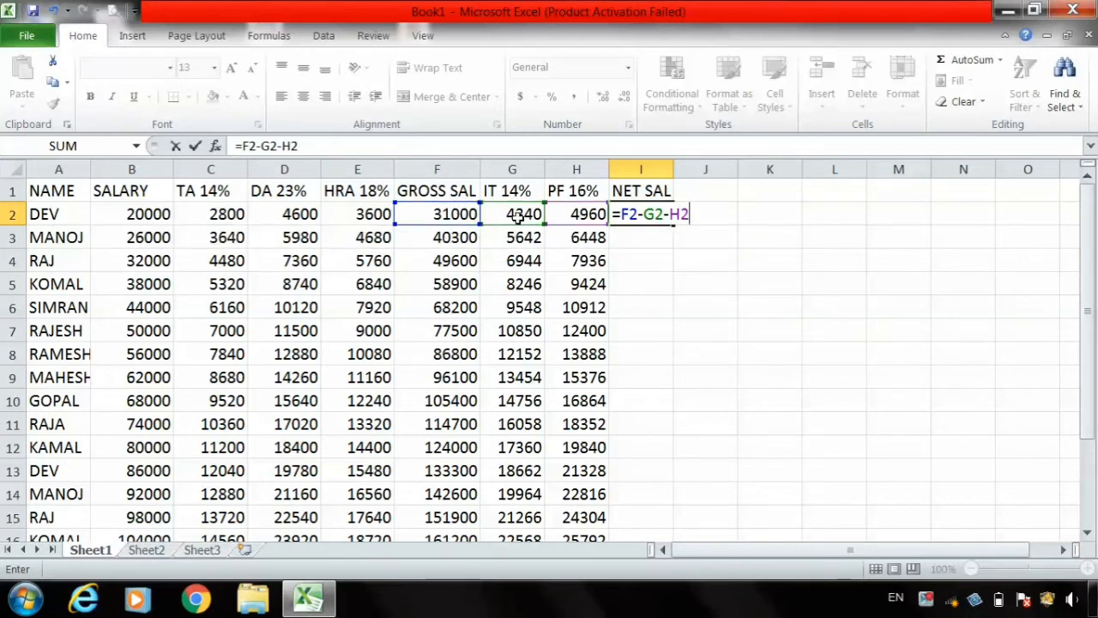
pyautogui.press('Return')
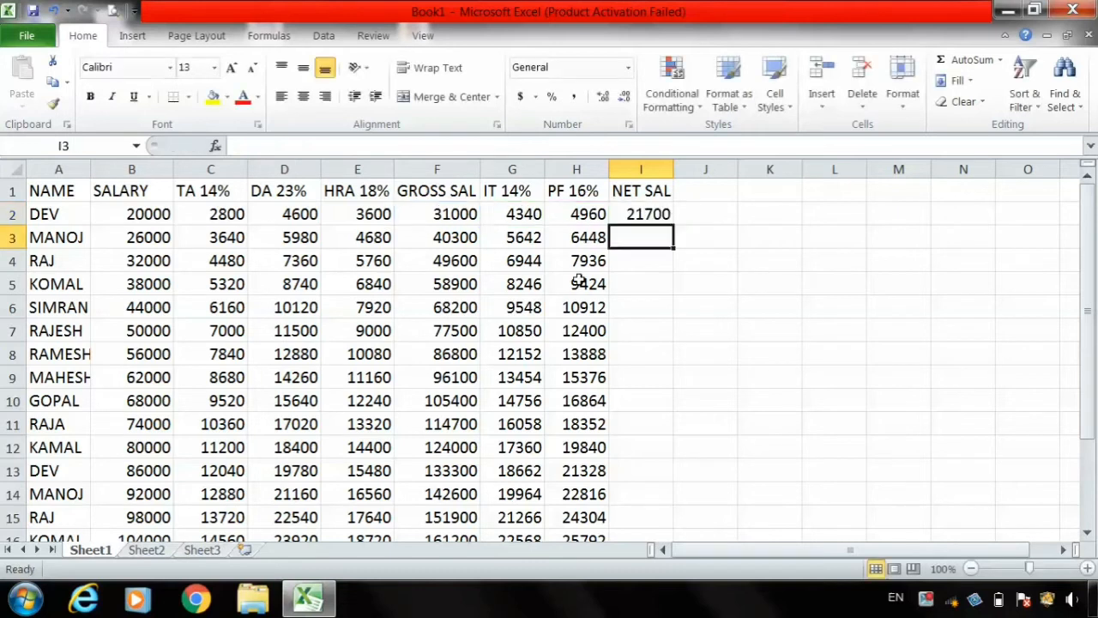
# - Fill the net salary formula from I2 down to I16 and reselect I2
pyautogui.click(648, 213)
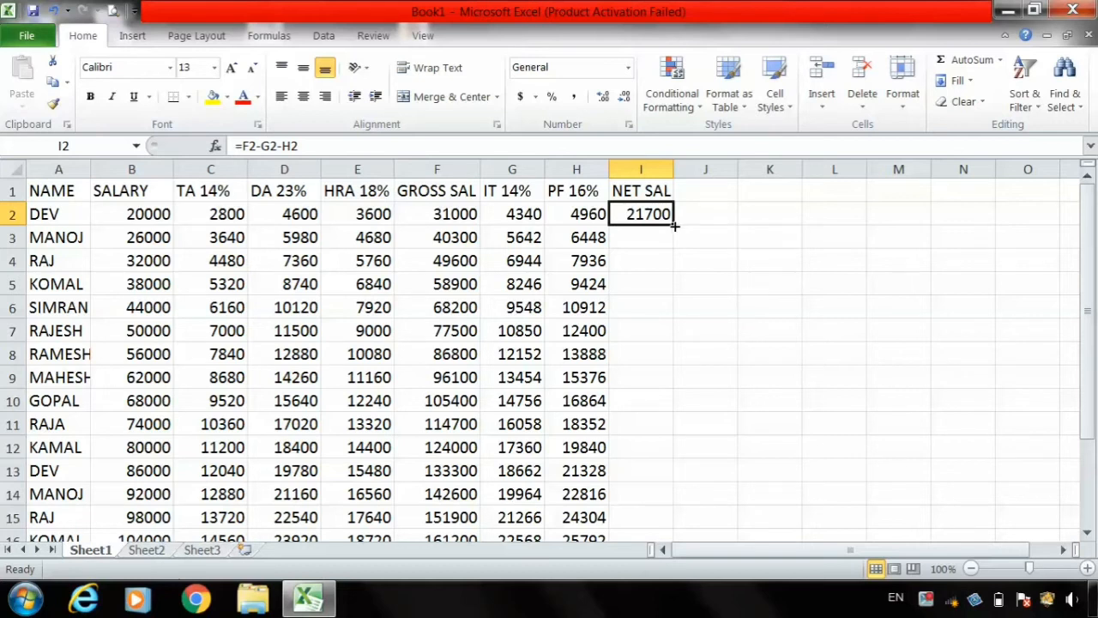
pyautogui.moveTo(674, 226); pyautogui.dragTo(687, 477)
pyautogui.scroll(1, 1091, 210)
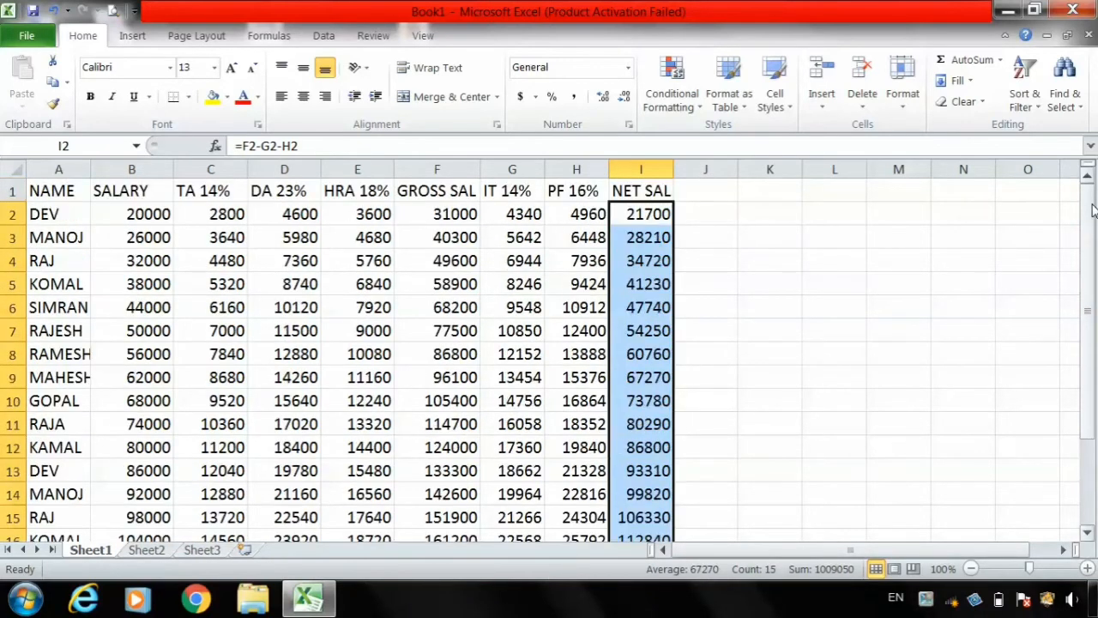
pyautogui.click(643, 220)
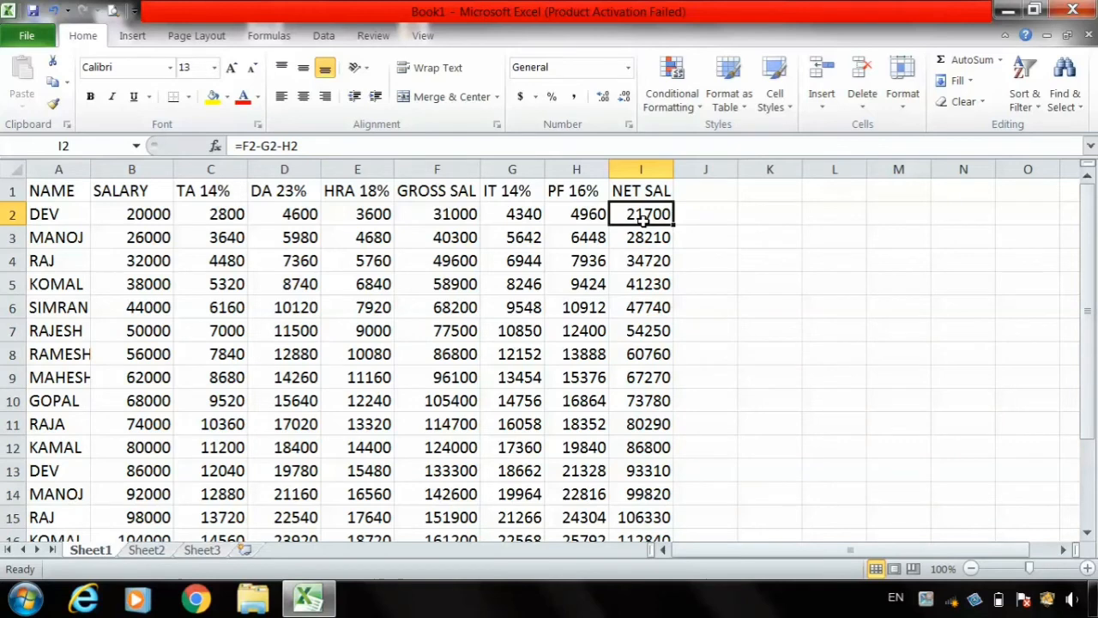
# - Rewrite the net salary formula in I2 as =F2-(G2+H2)
pyautogui.click(264, 145)
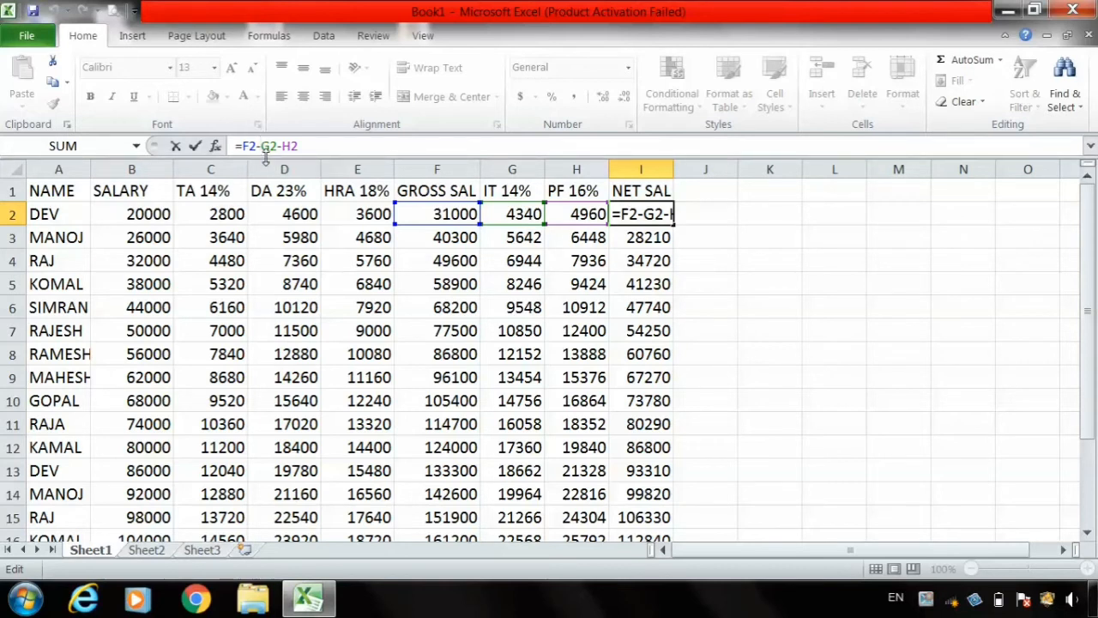
pyautogui.write('(')
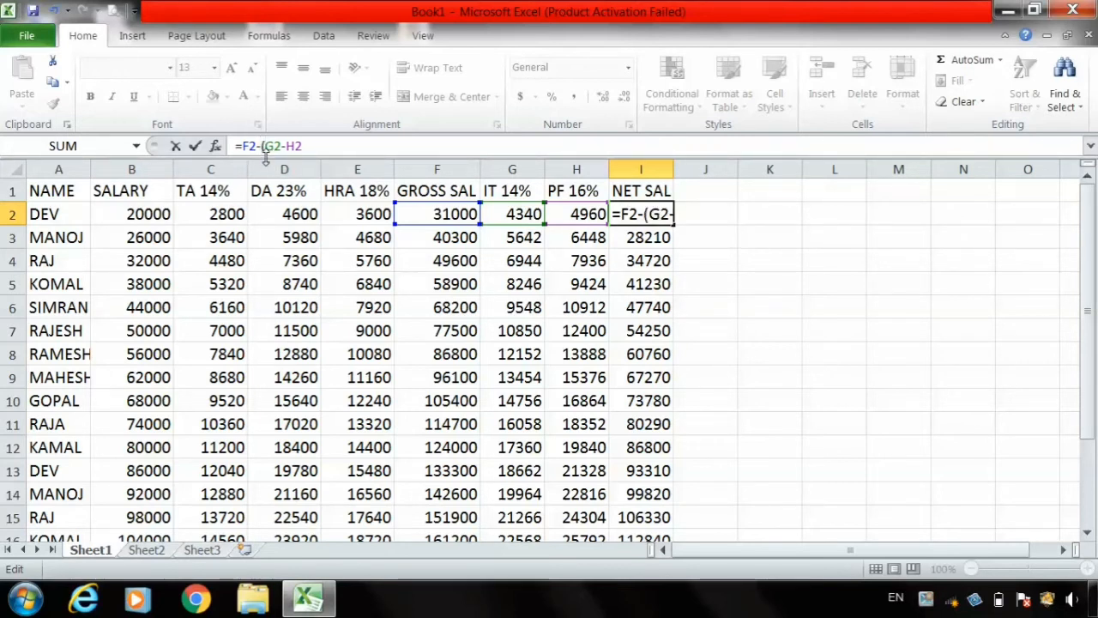
pyautogui.press('Right')
pyautogui.press('Right')
pyautogui.press('Right')
pyautogui.press('BackSpace')
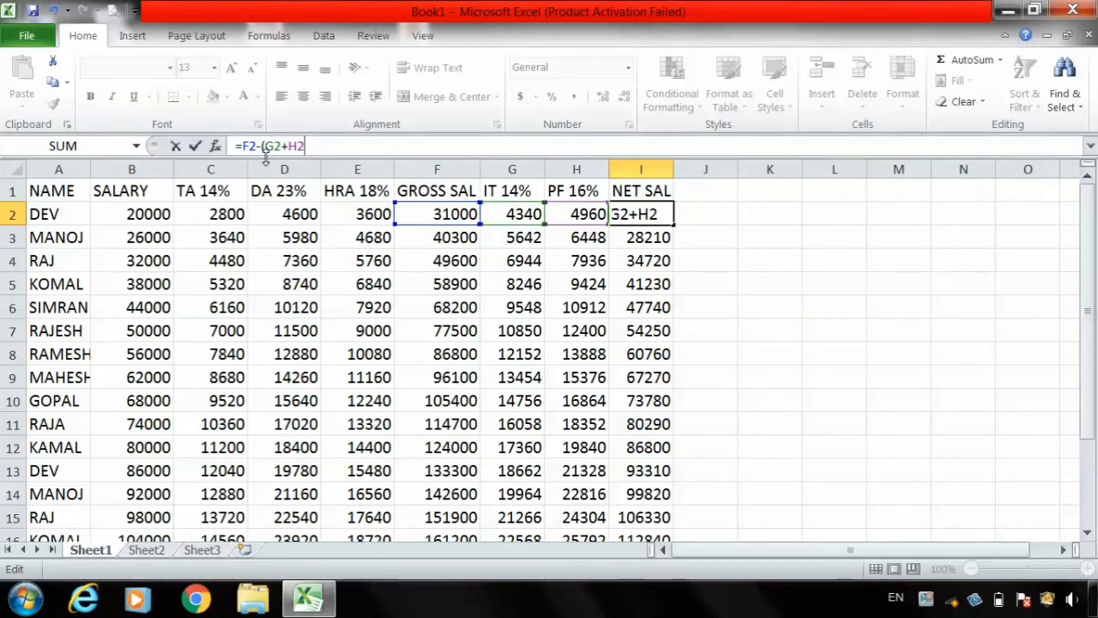
pyautogui.write(')')
pyautogui.press('Return')
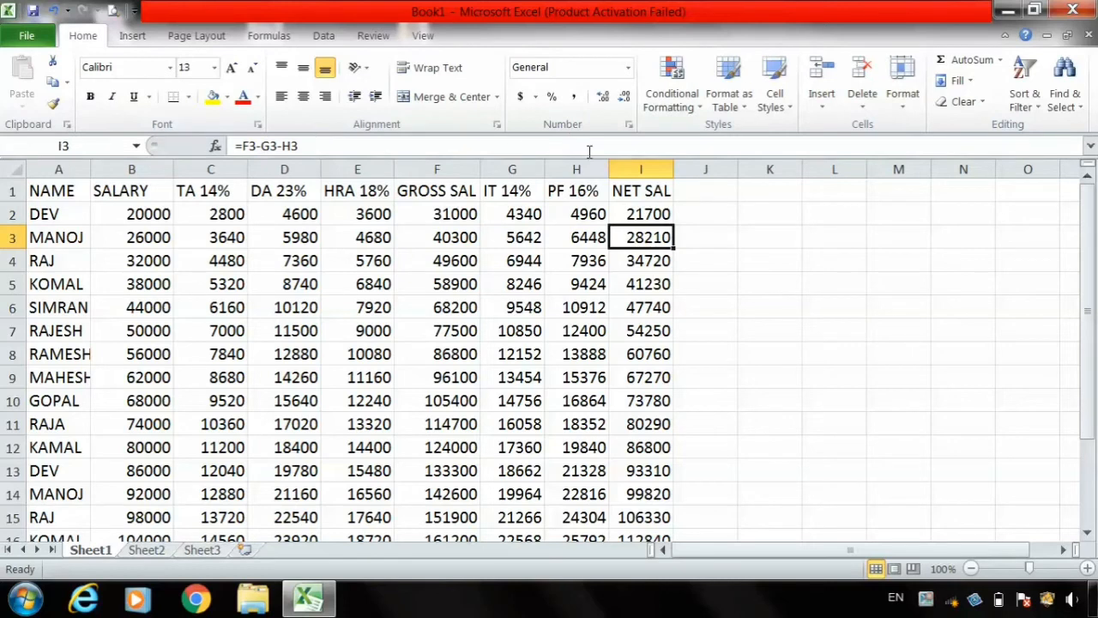
# - Fill the revised net salary formula from I2 down to I16
pyautogui.click(631, 214)
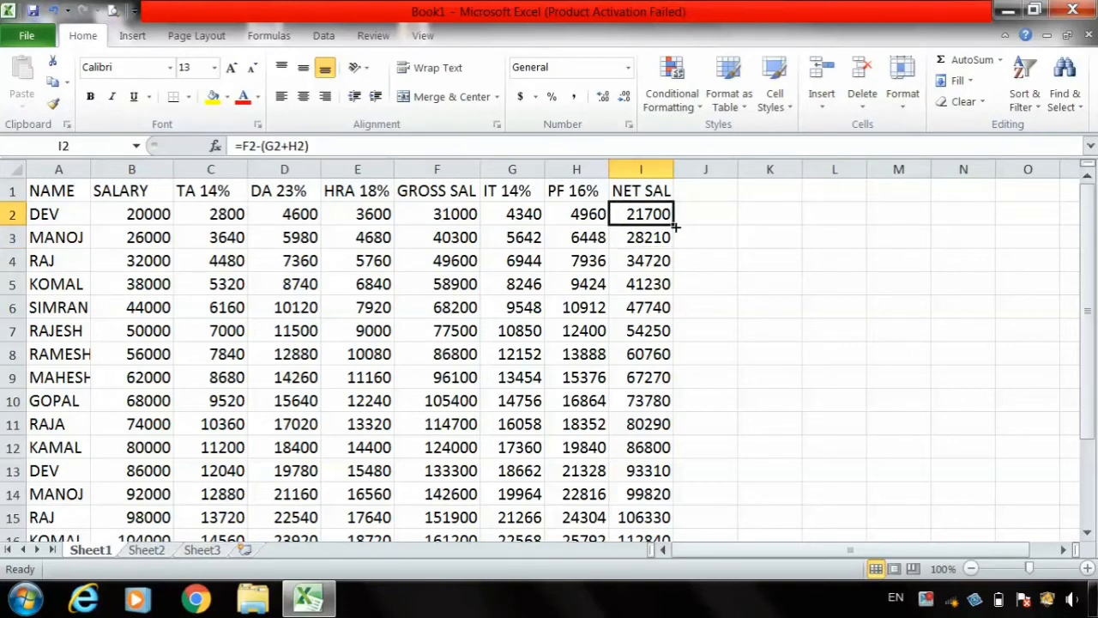
pyautogui.moveTo(675, 225); pyautogui.dragTo(661, 486)
pyautogui.click(770, 327)
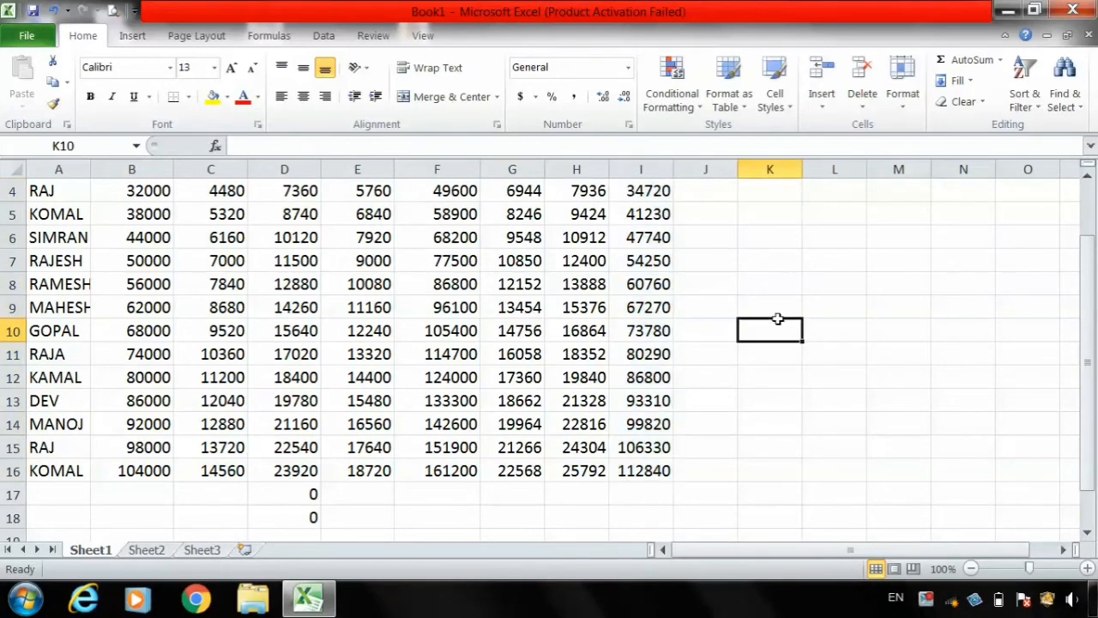
pyautogui.scroll(1, 1089, 217)
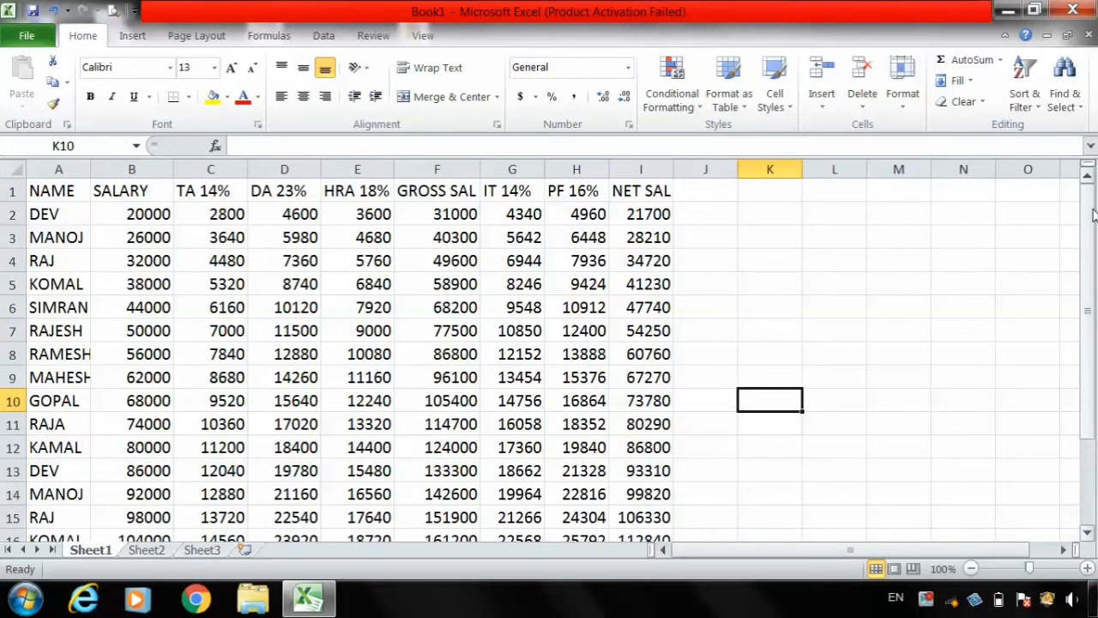
# - Total the salary column in B17 with =SUM(B2:B16) using AutoSum and fill the total across to I17
pyautogui.click(1090, 494)
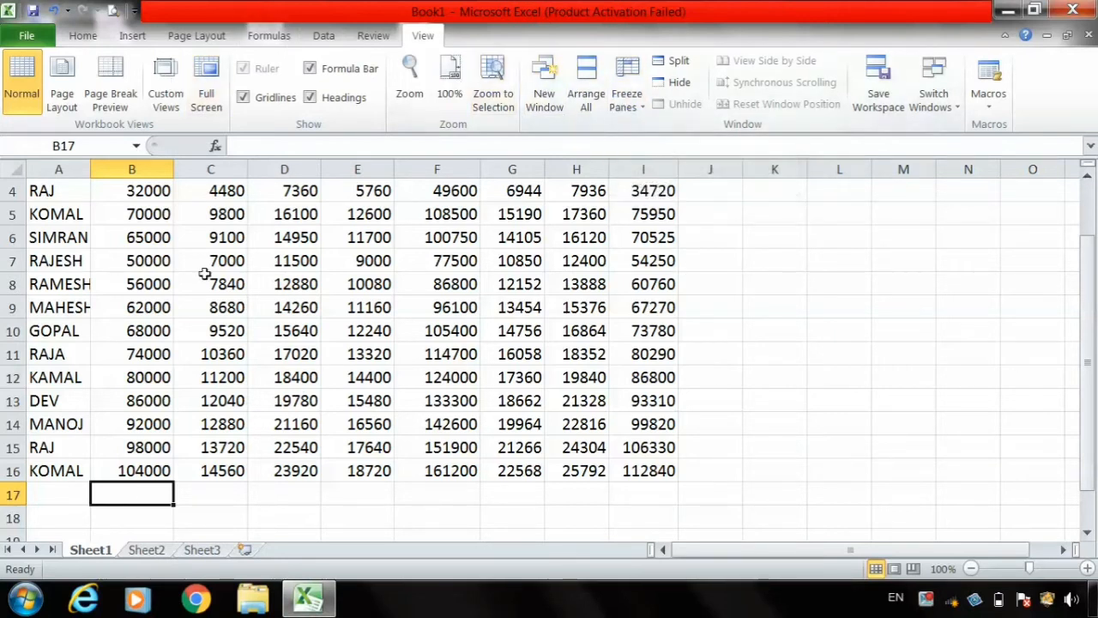
pyautogui.click(97, 36)
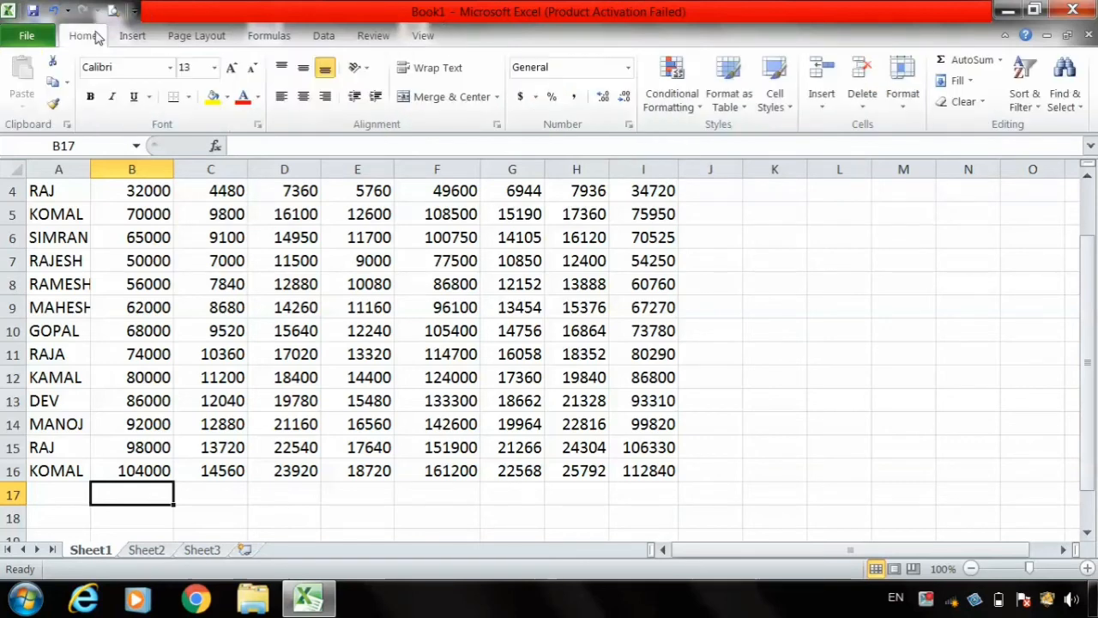
pyautogui.click(968, 62)
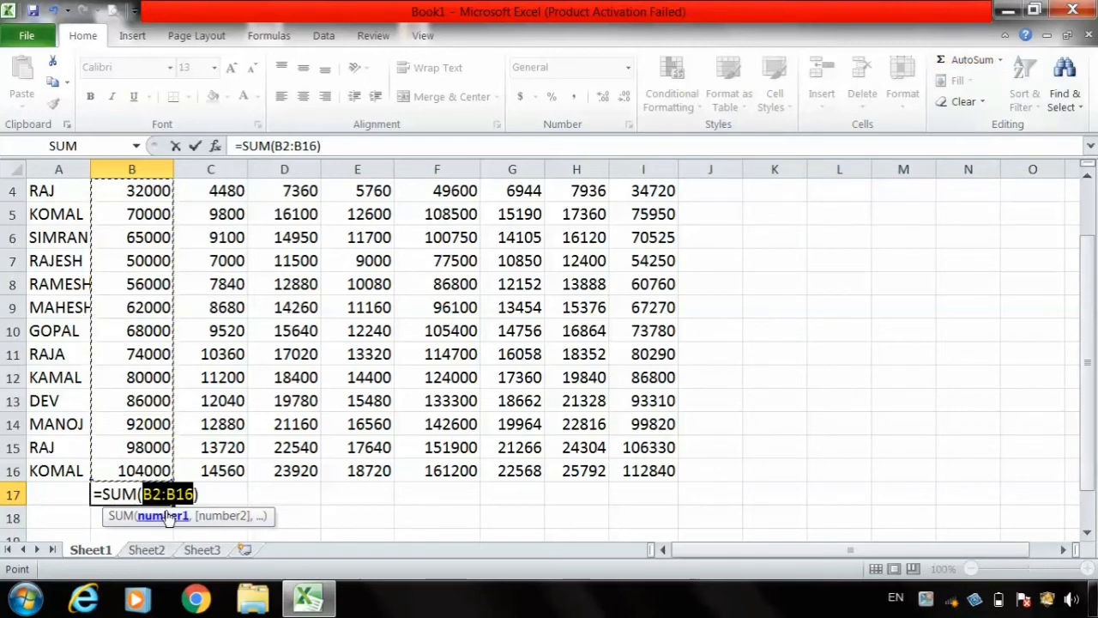
pyautogui.press('Return')
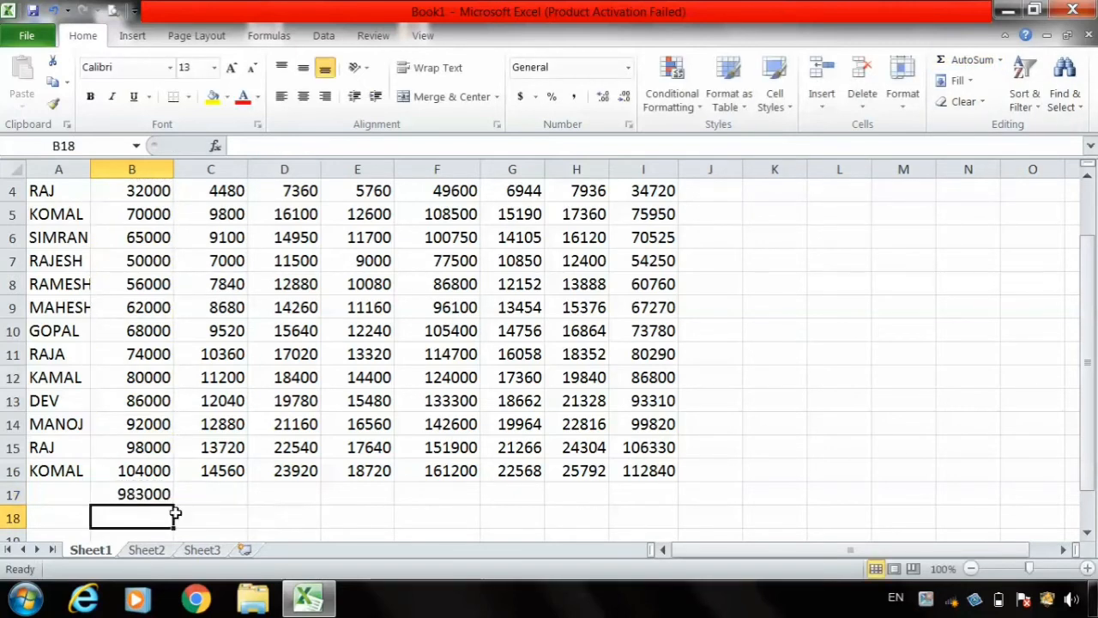
pyautogui.click(151, 494)
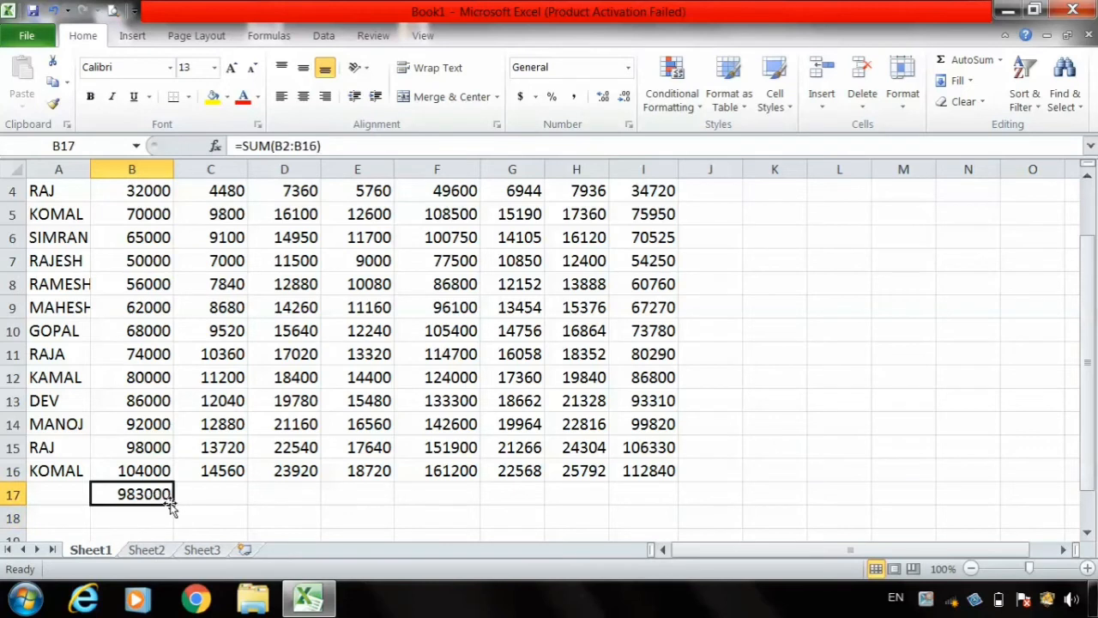
pyautogui.moveTo(174, 505); pyautogui.dragTo(652, 489)
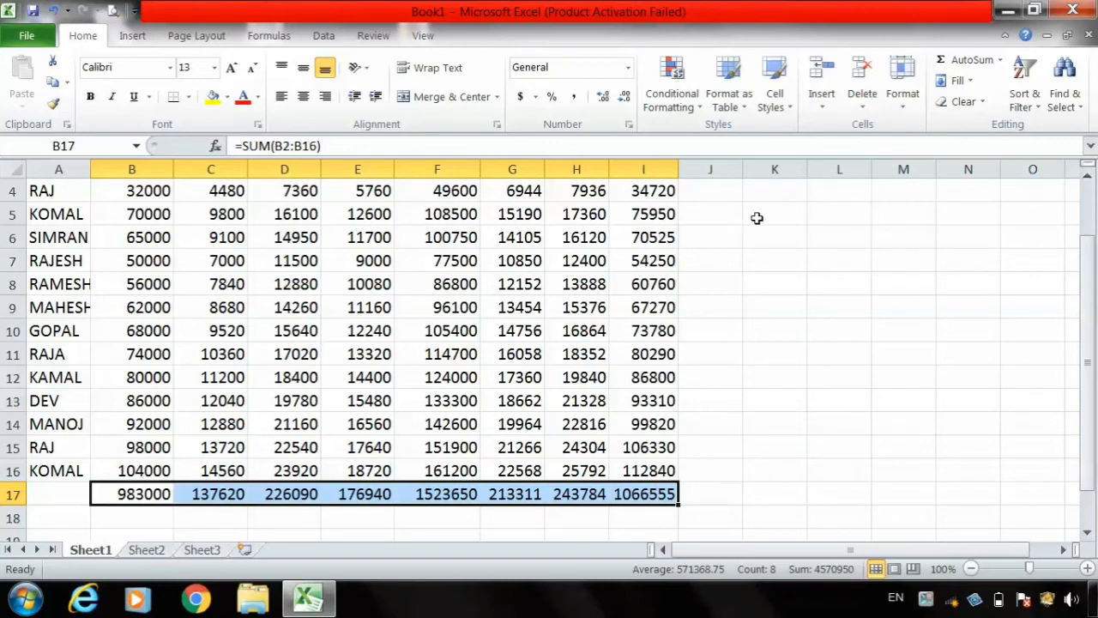
# - Freeze the panes at A2 to keep the header row fixed while scrolling
pyautogui.click(1092, 215)
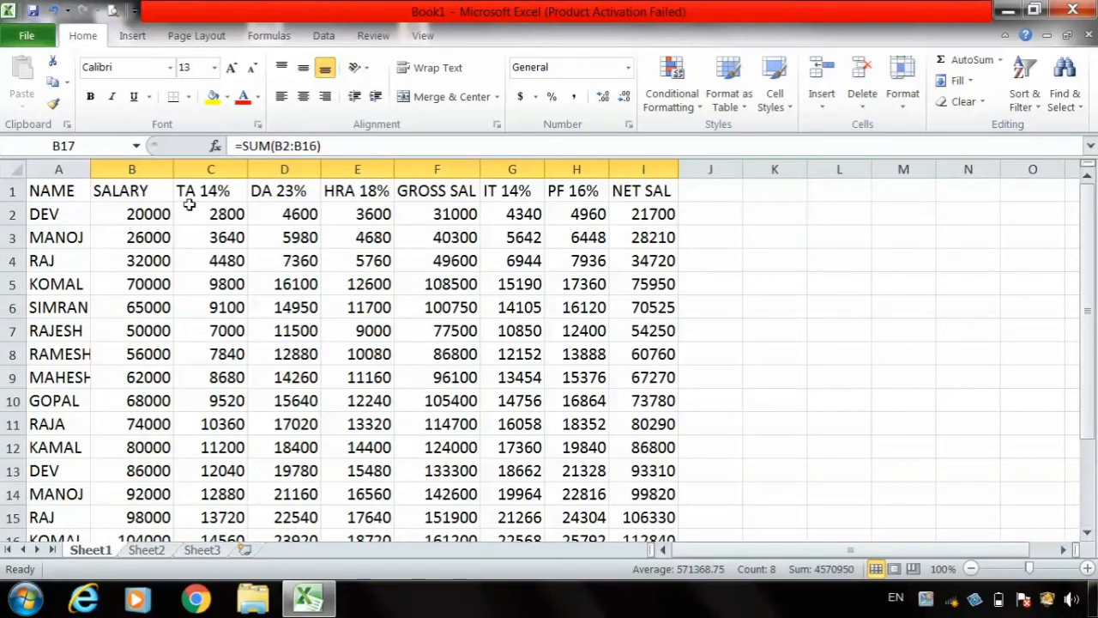
pyautogui.click(43, 216)
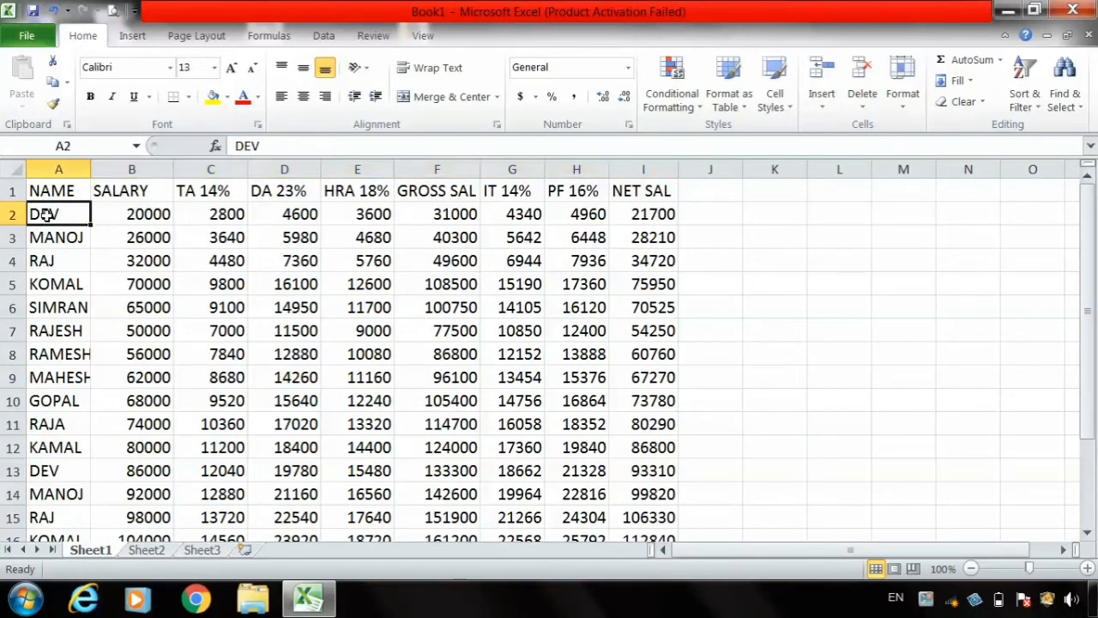
pyautogui.click(422, 35)
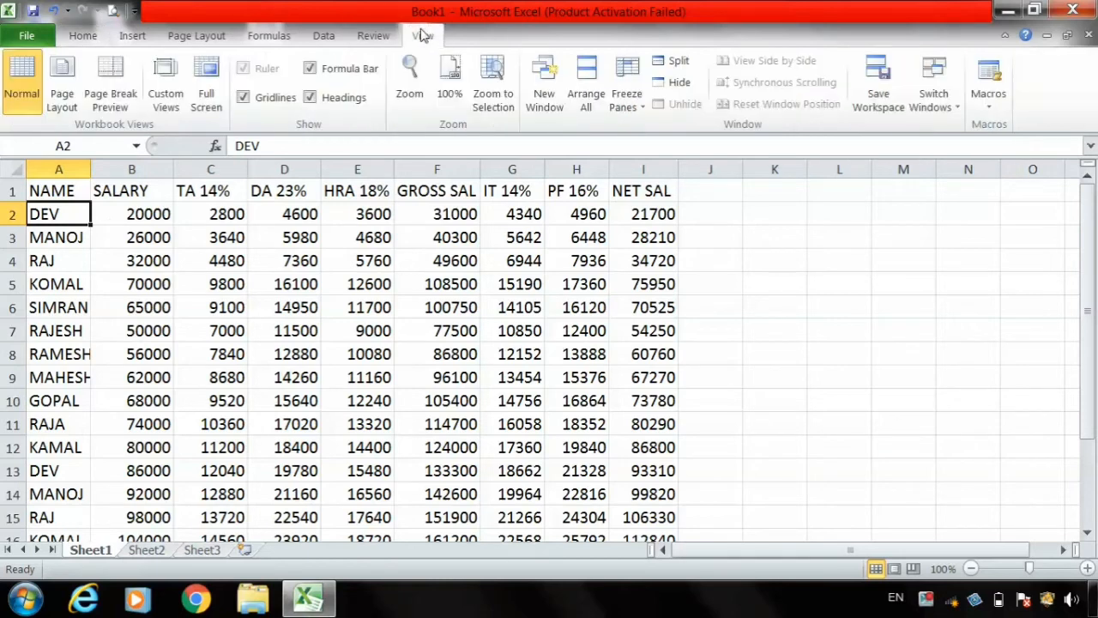
pyautogui.click(633, 102)
pyautogui.click(680, 138)
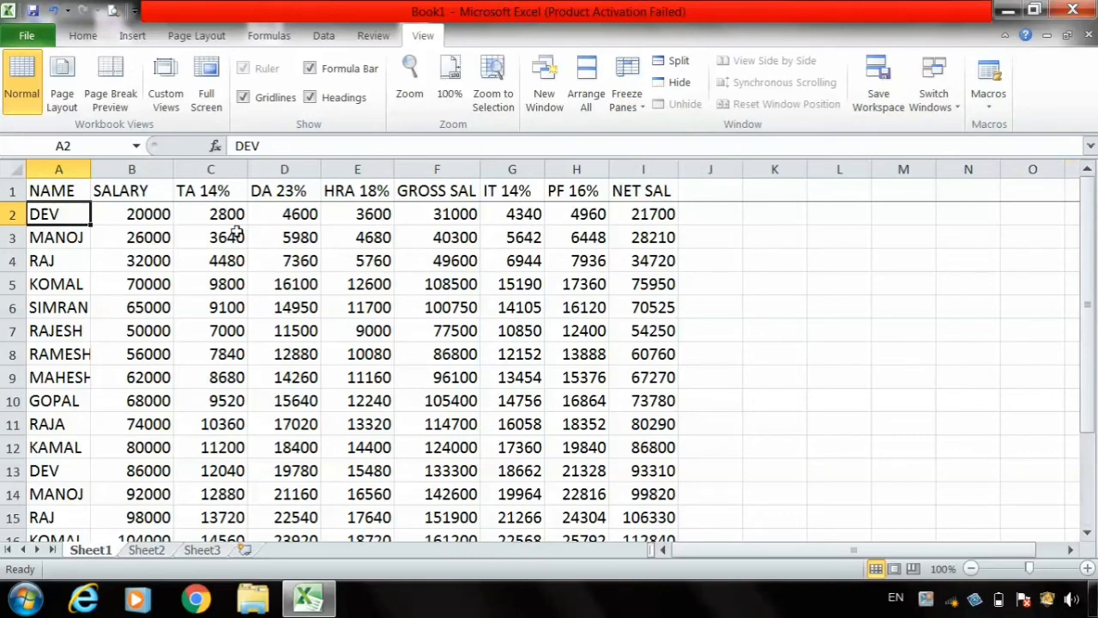
# - Insert a new sheet row above the header row
pyautogui.click(217, 191)
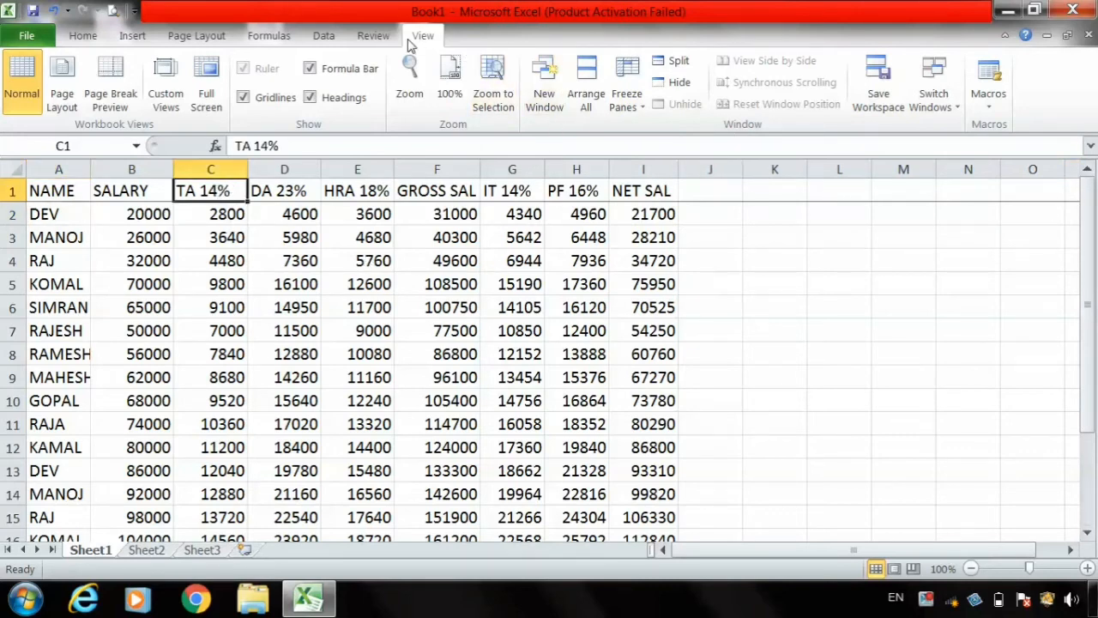
pyautogui.click(126, 36)
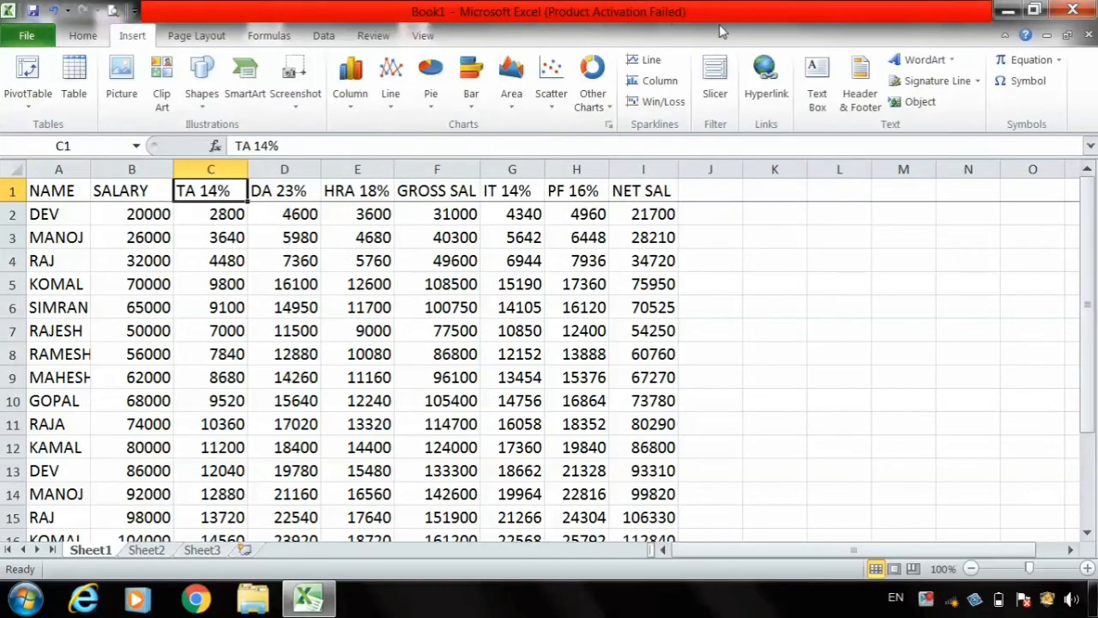
pyautogui.click(84, 35)
pyautogui.click(822, 103)
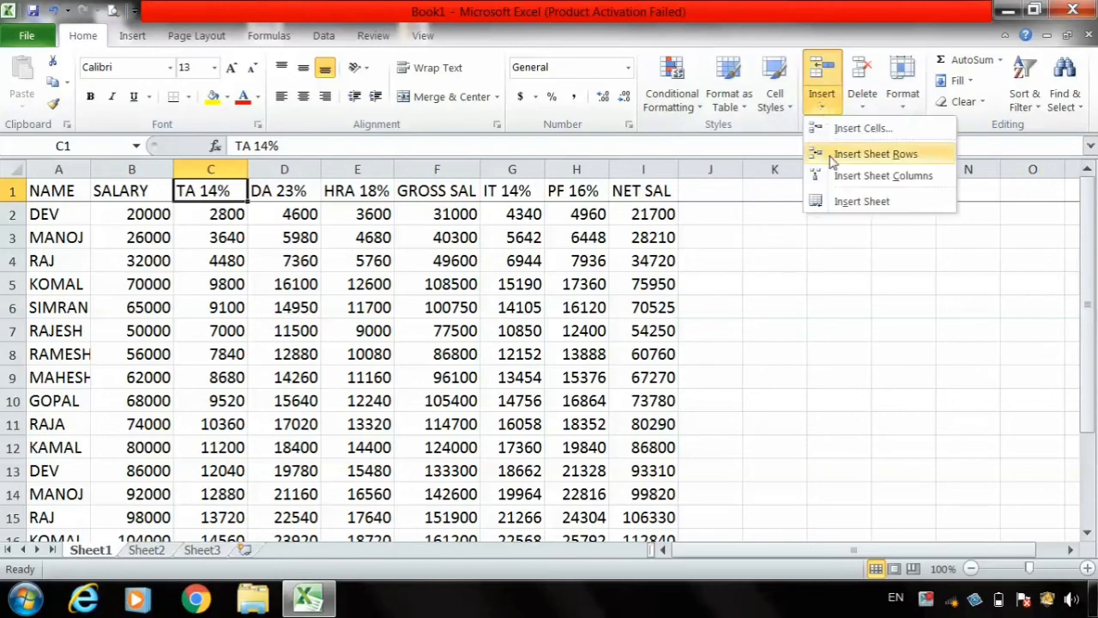
pyautogui.click(868, 157)
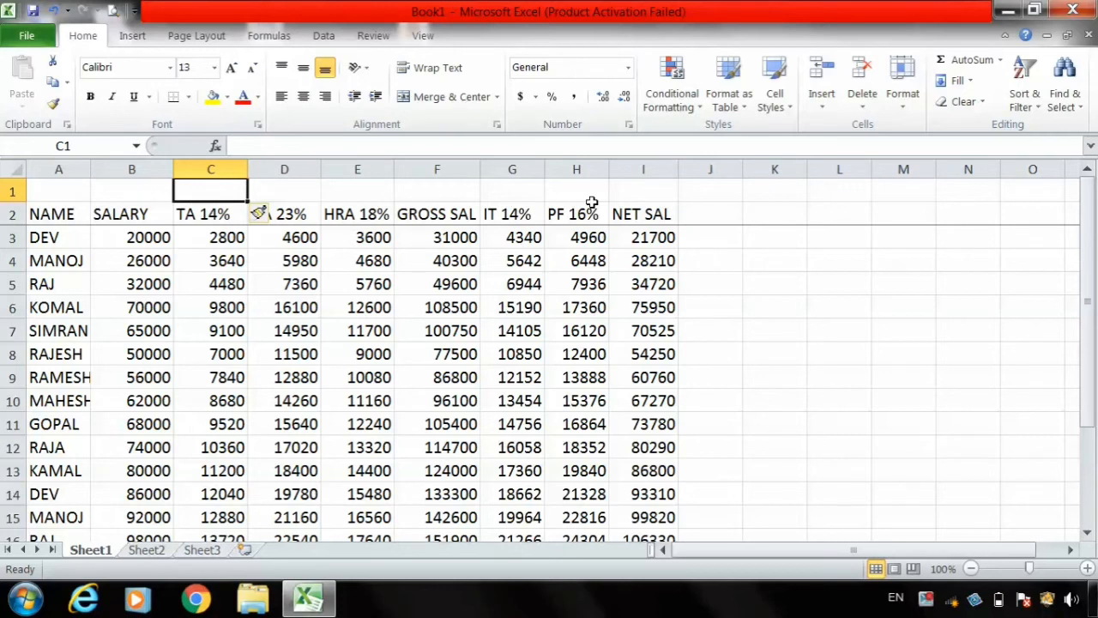
# - Enter the percentages 14% in C1, 23% in D1 and 18% in E1 above the TA, DA and HRA headers
pyautogui.write('14')
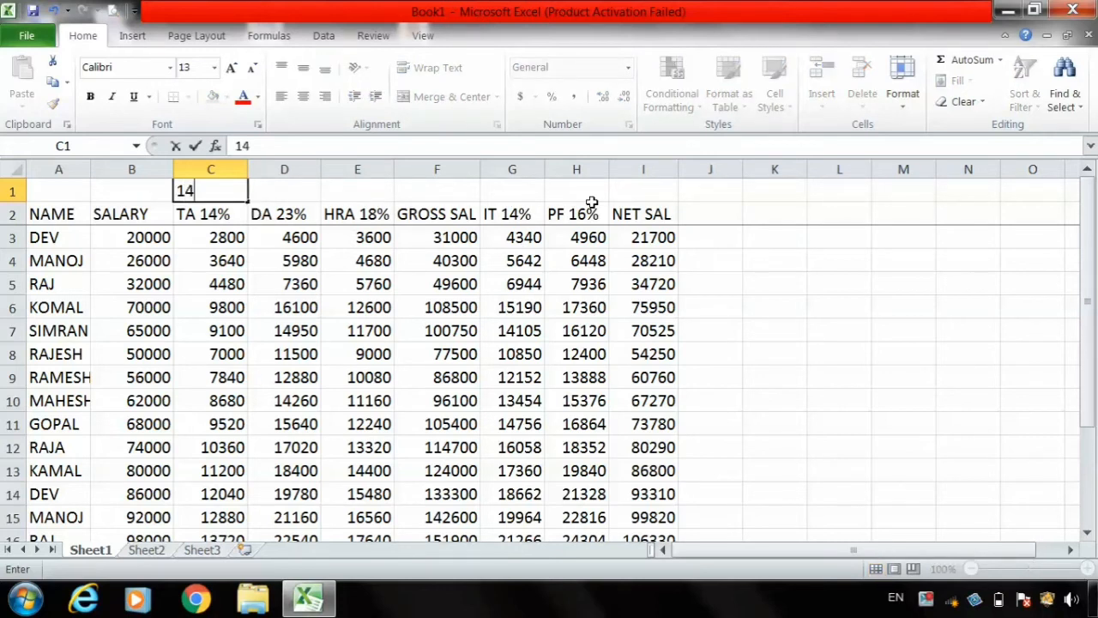
pyautogui.write('%')
pyautogui.press('Tab')
pyautogui.write('23%')
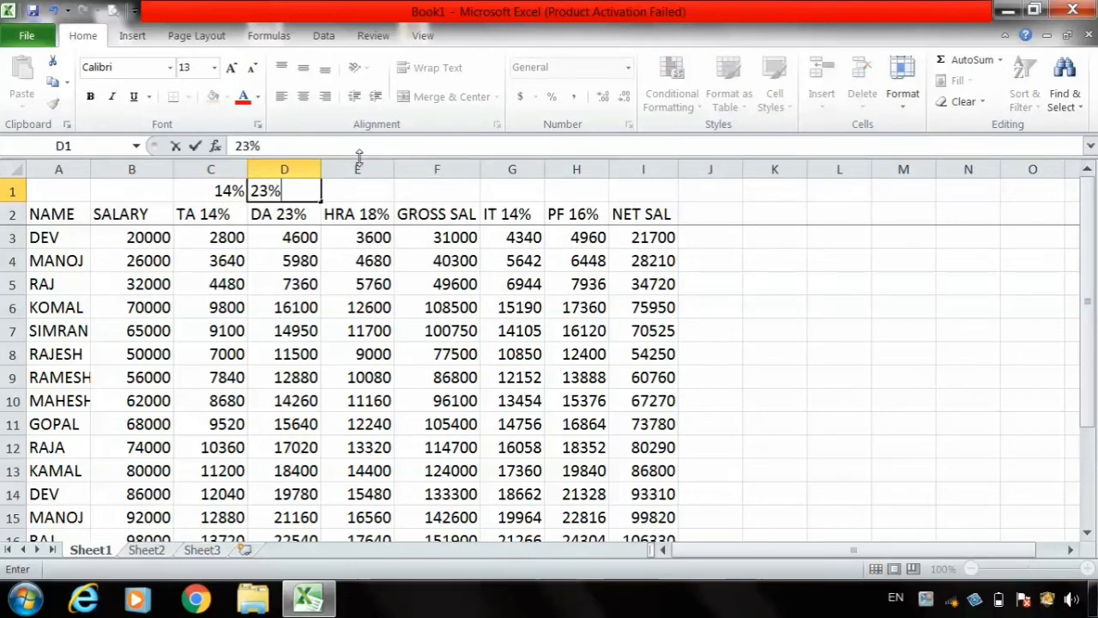
pyautogui.press('Tab')
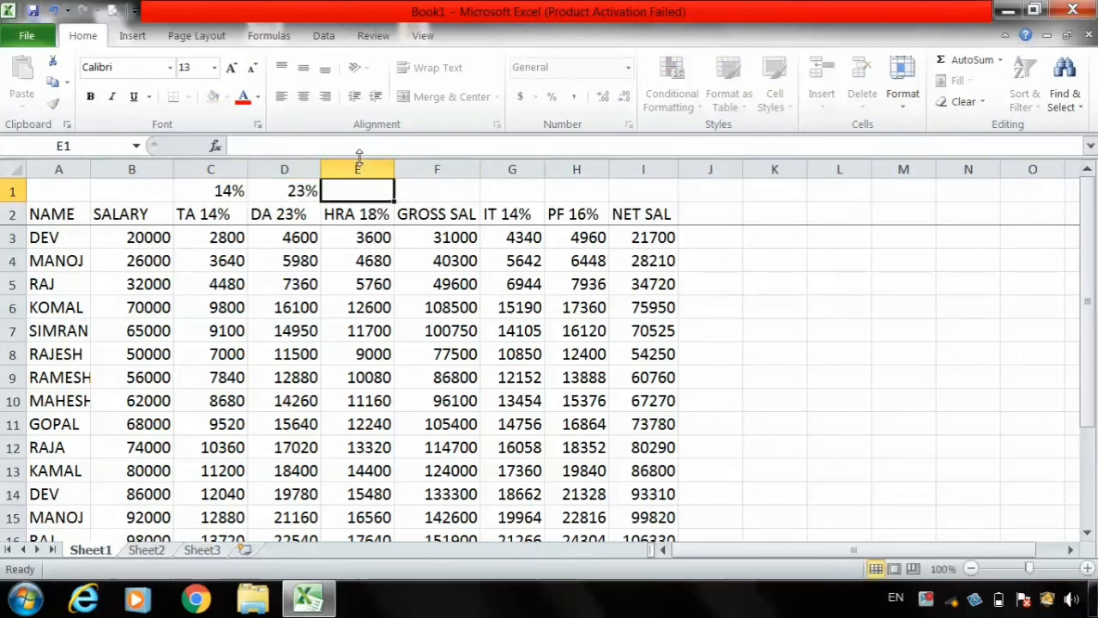
pyautogui.write('18')
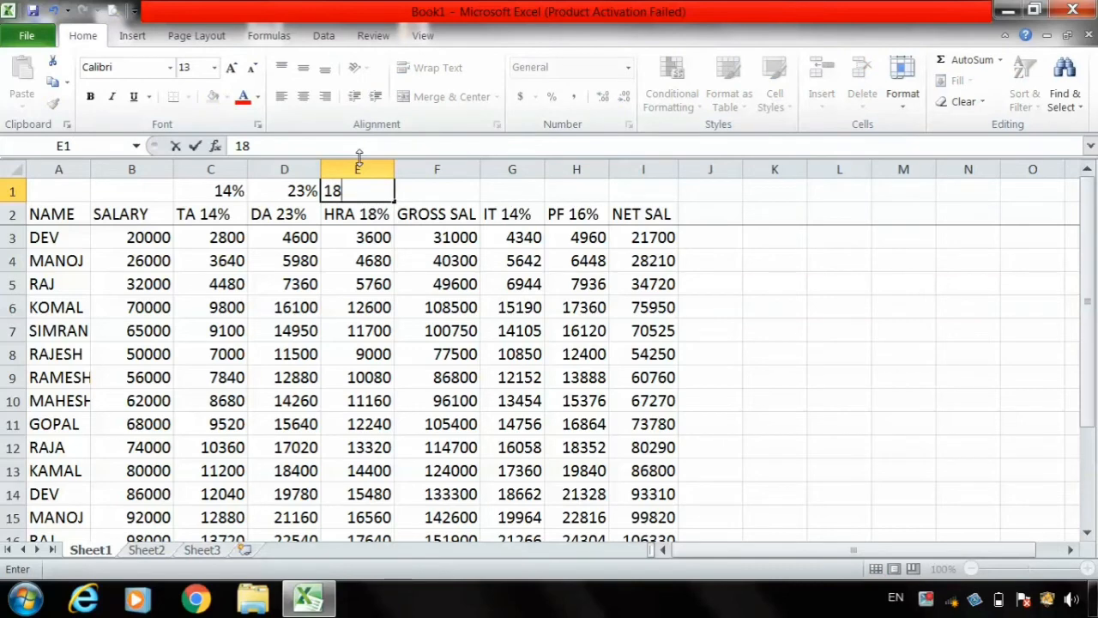
pyautogui.write('%')
pyautogui.click(328, 233)
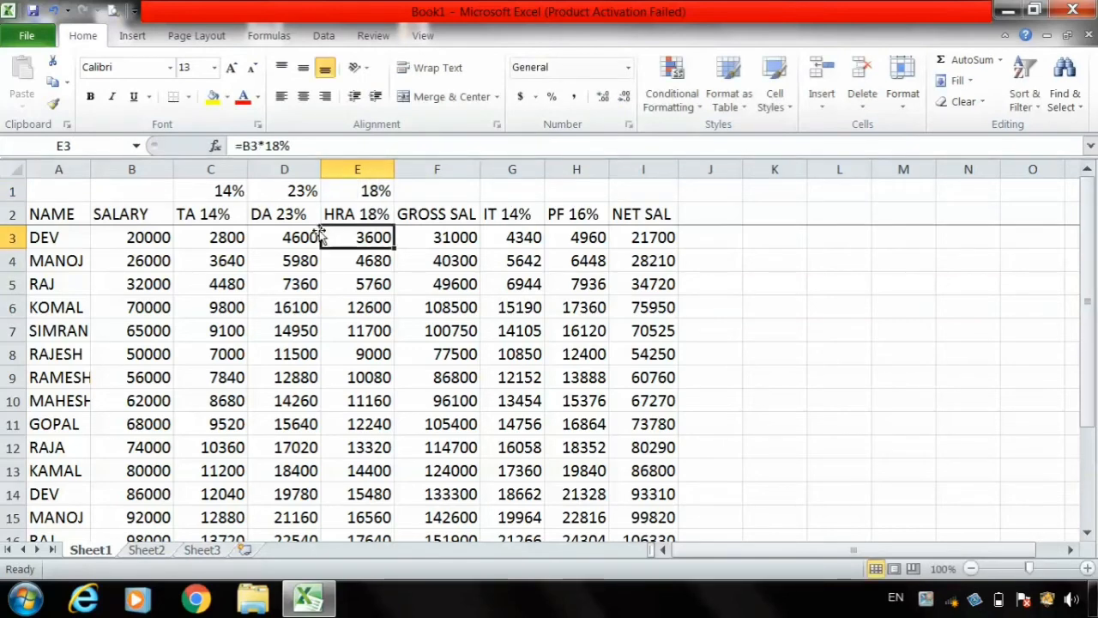
# - Rename the headers in C2, D2 and E2 to TA, DA and HRA
pyautogui.click(207, 216)
pyautogui.write('TA')
pyautogui.press('Tab')
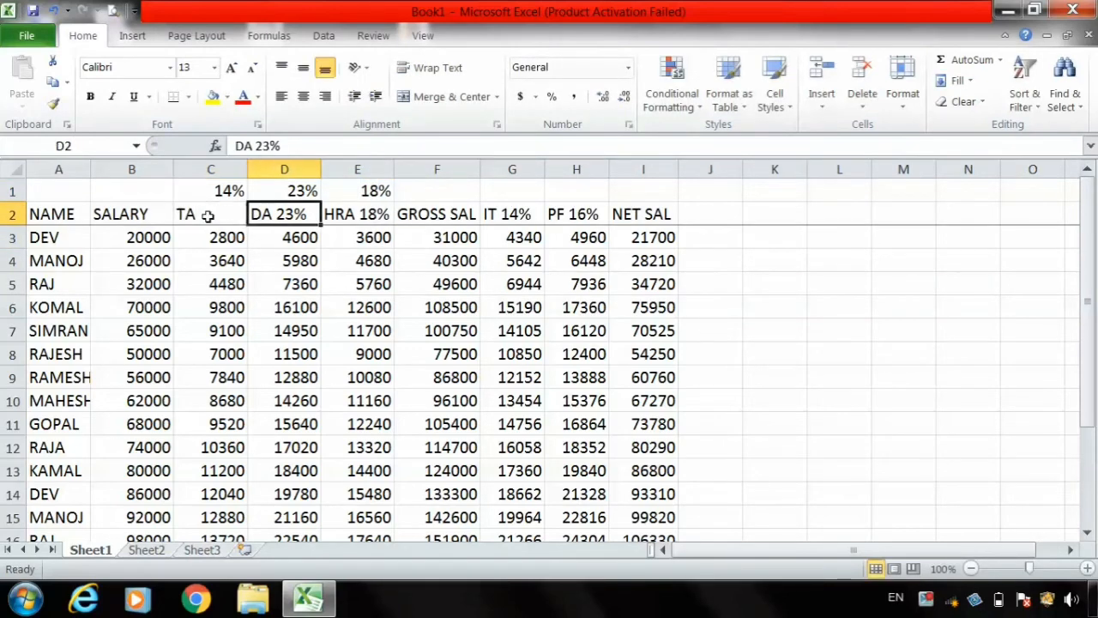
pyautogui.write('DA')
pyautogui.press('Tab')
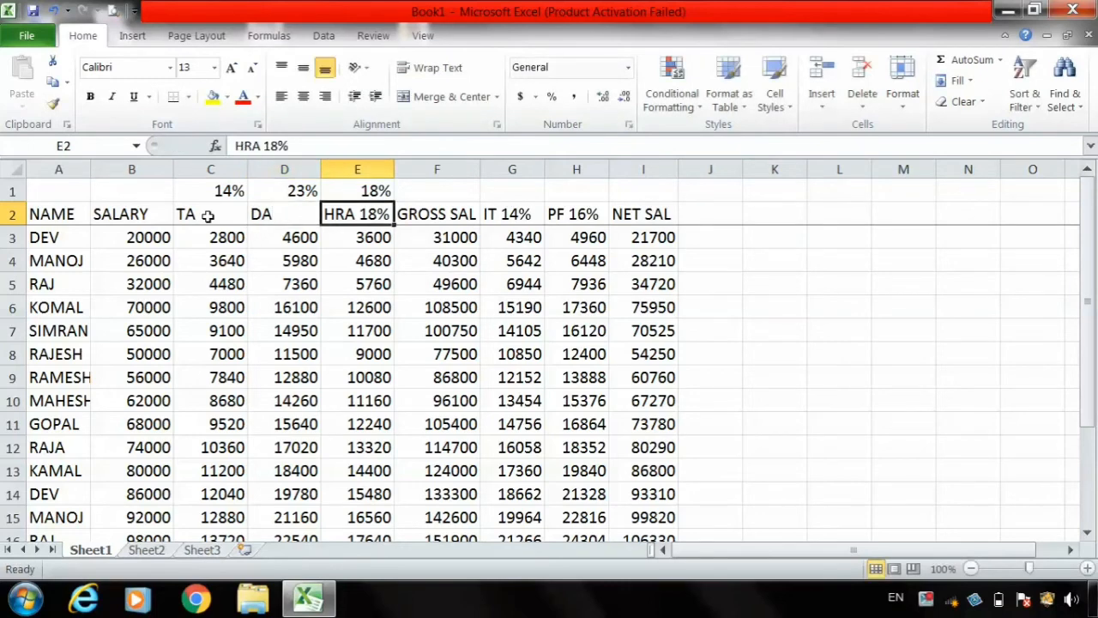
pyautogui.write('HRA')
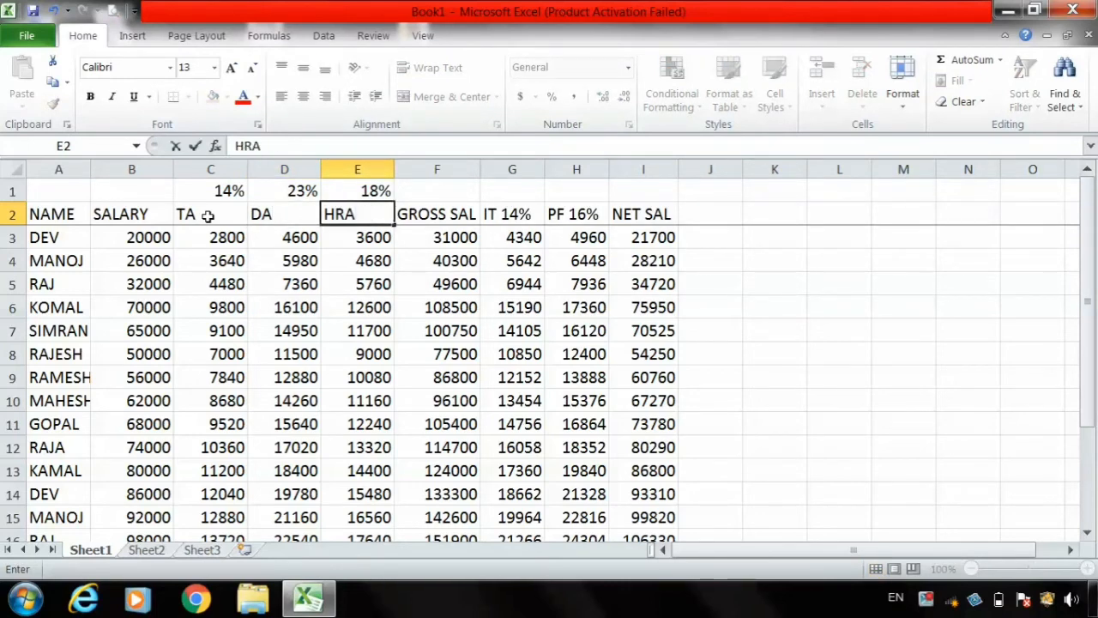
pyautogui.press('Return')
# - Set the first employee's salary in B3 to 40000
pyautogui.press('Left')
pyautogui.press('Left')
pyautogui.press('Left')
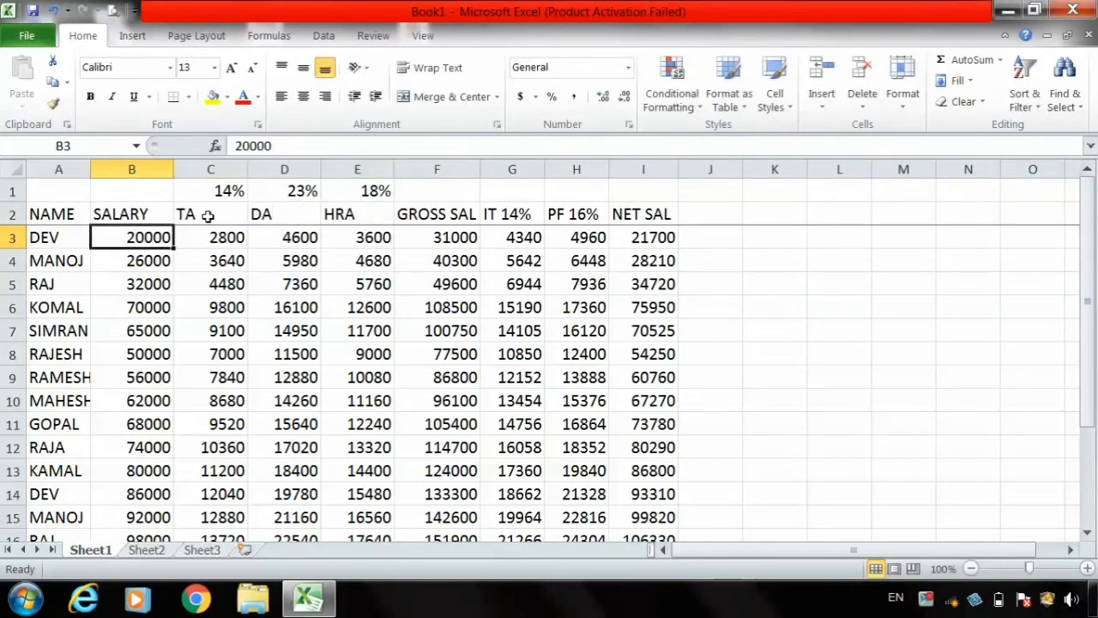
pyautogui.press('Down')
pyautogui.press('Down')
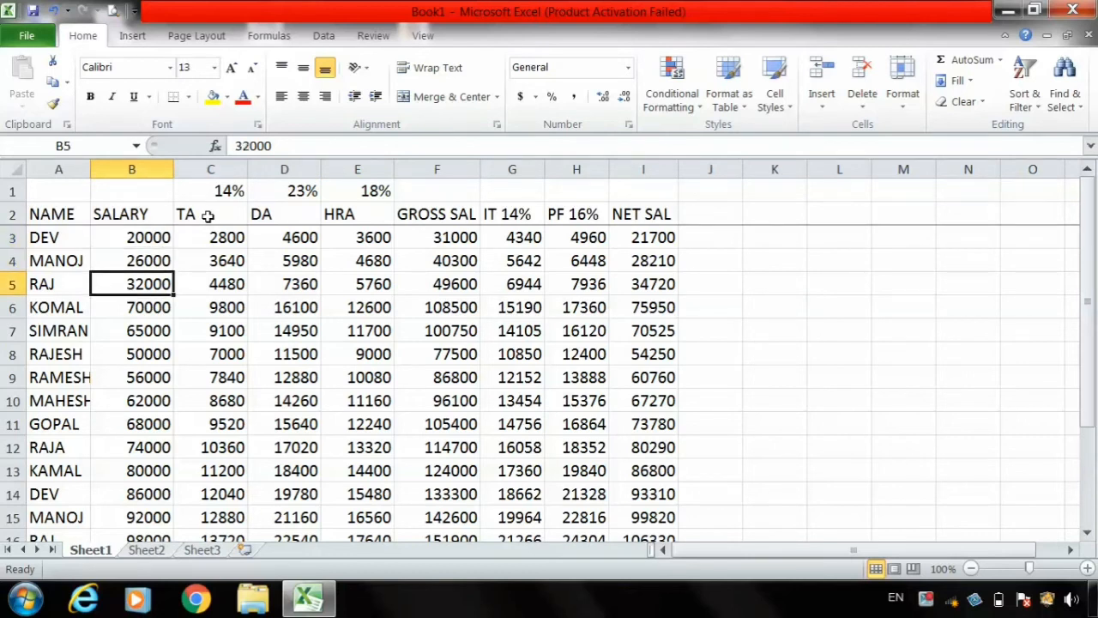
pyautogui.press('Up')
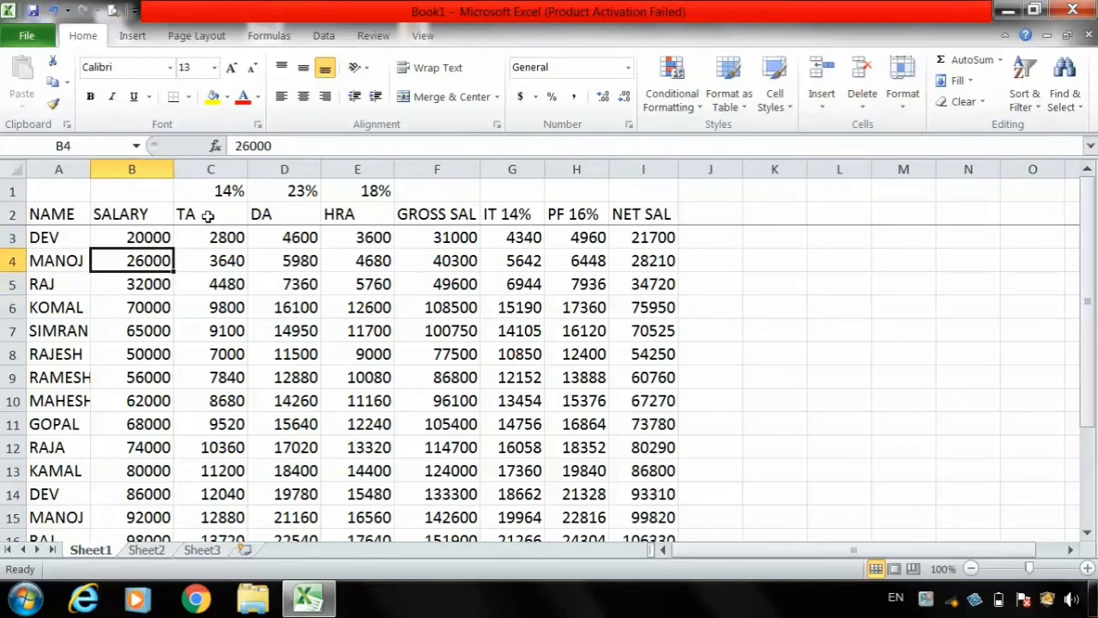
pyautogui.press('Up')
pyautogui.write('40000')
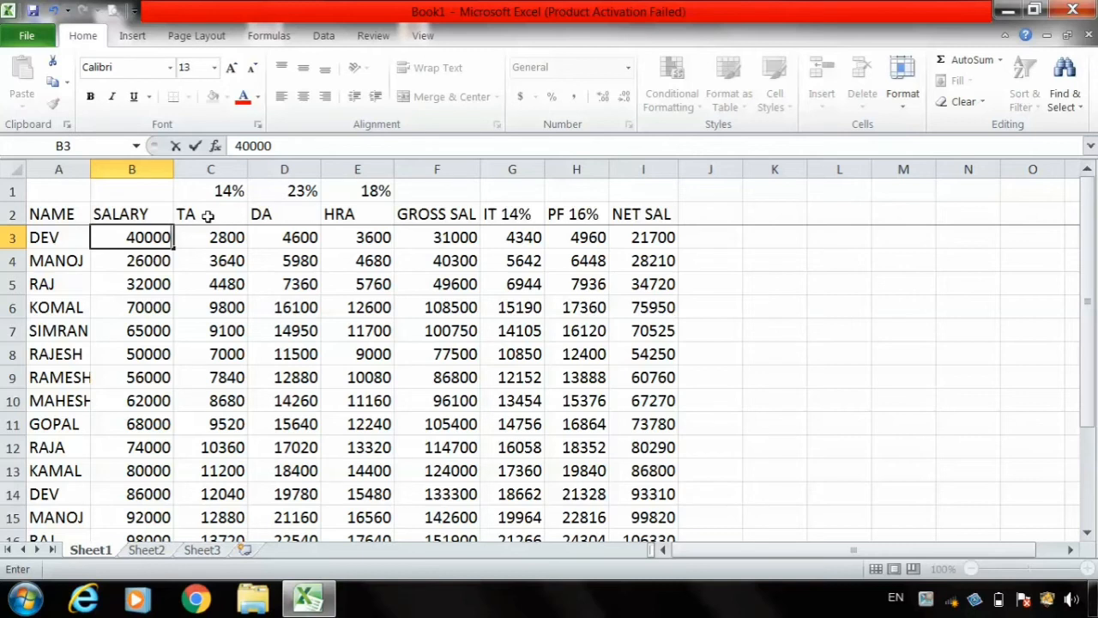
pyautogui.press('Return')
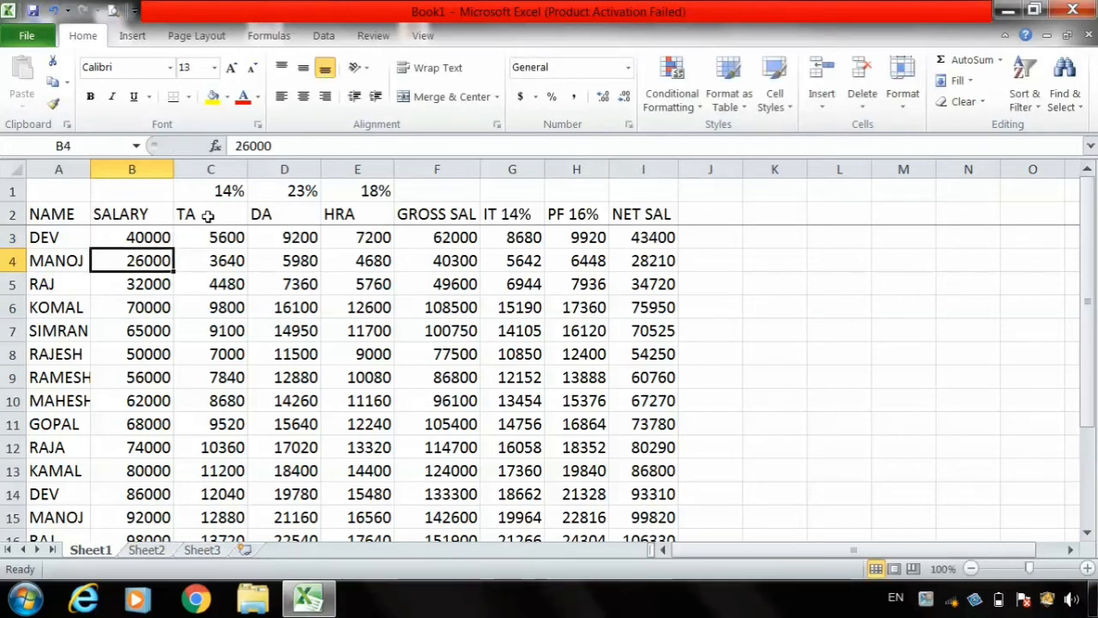
pyautogui.click(1087, 533)
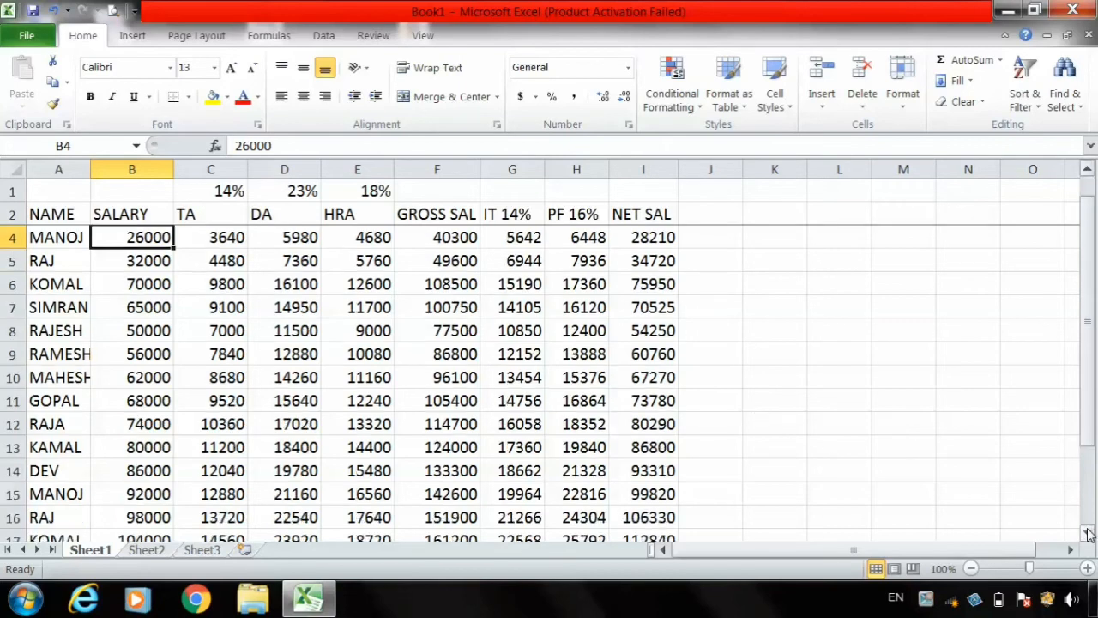
# - Set the salary in B9 to 6000
pyautogui.click(1087, 533)
pyautogui.click(1087, 532)
pyautogui.click(1087, 532)
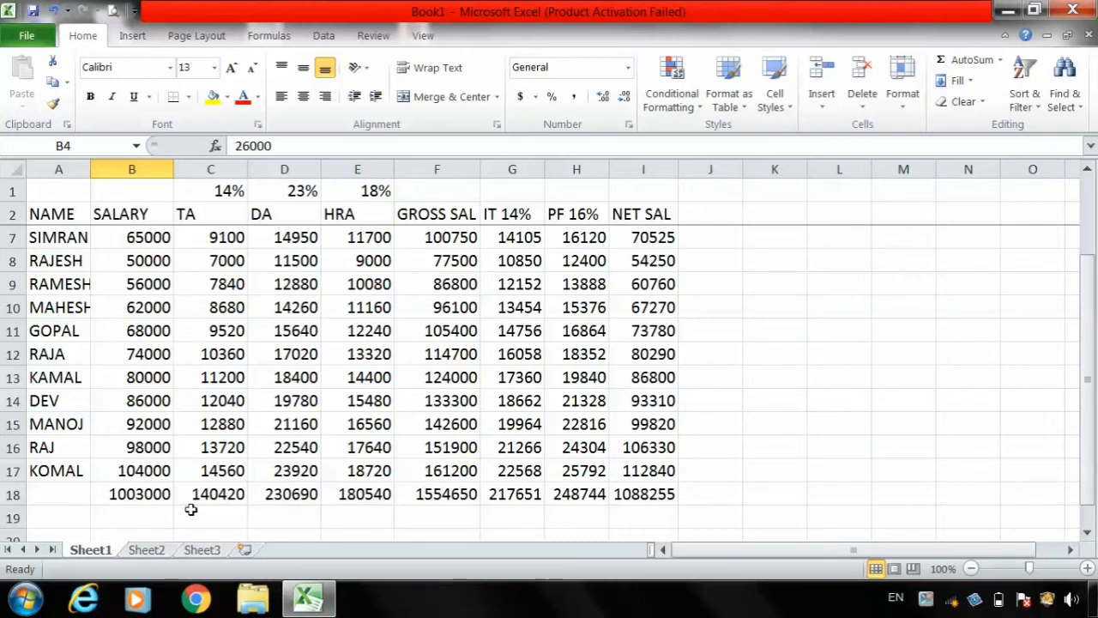
pyautogui.click(153, 280)
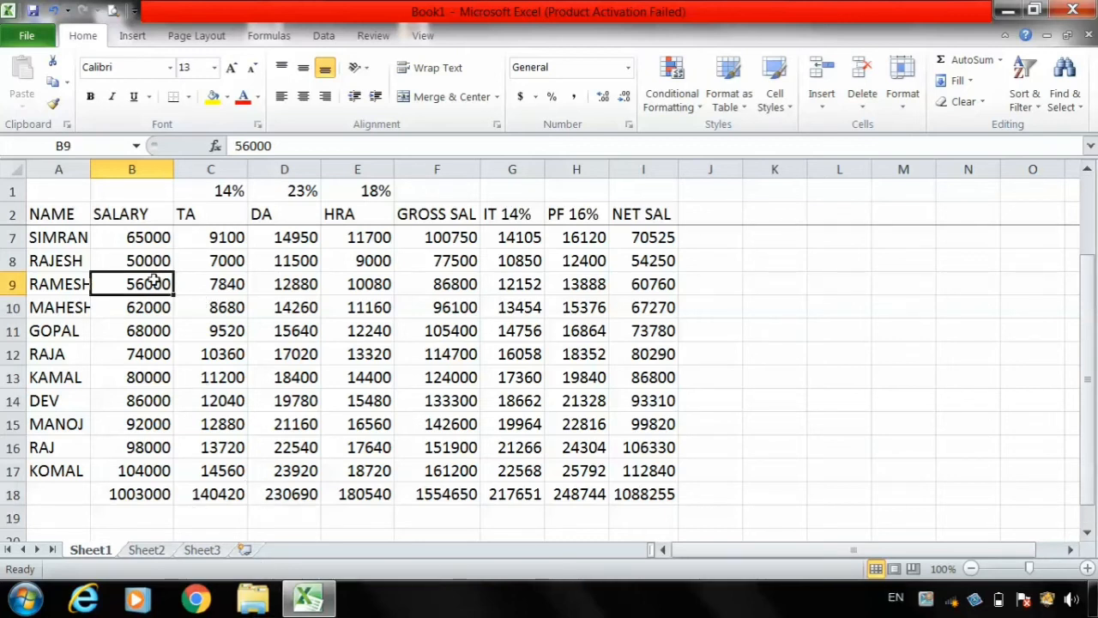
pyautogui.write('6000')
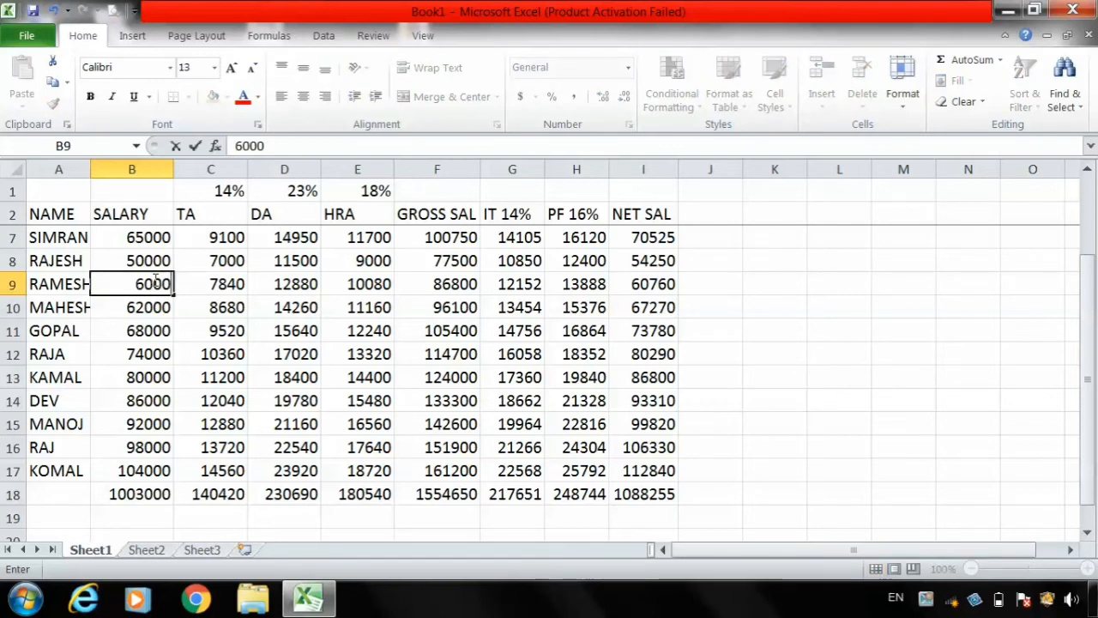
pyautogui.press('Return')
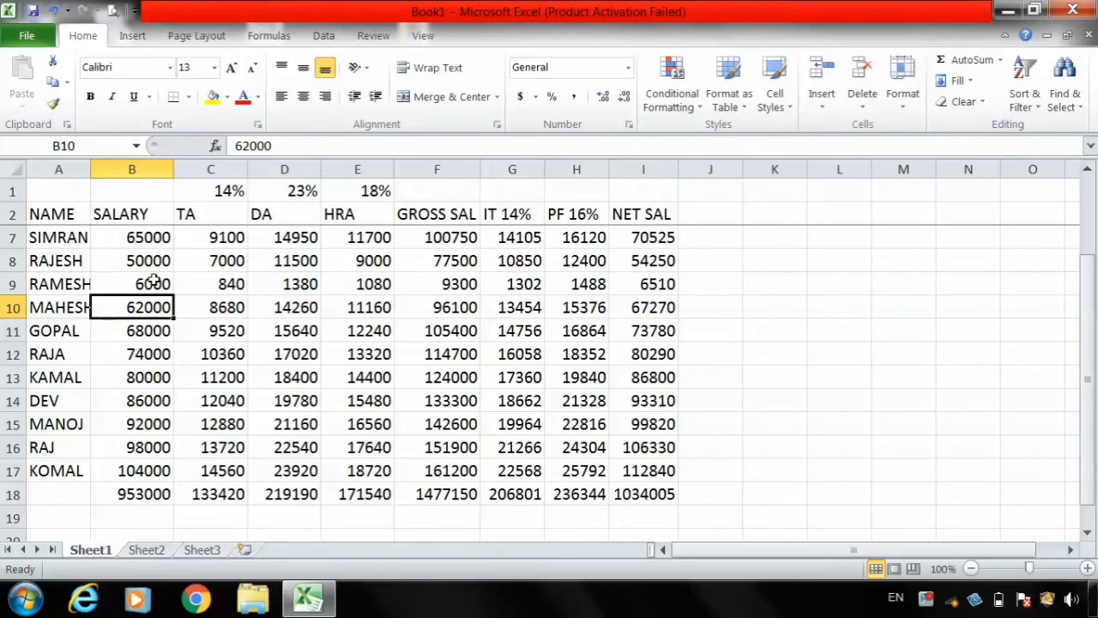
# - Change the TA formula in C3 to multiply the salary by the rate cell, =B3*C1
pyautogui.click(1092, 235)
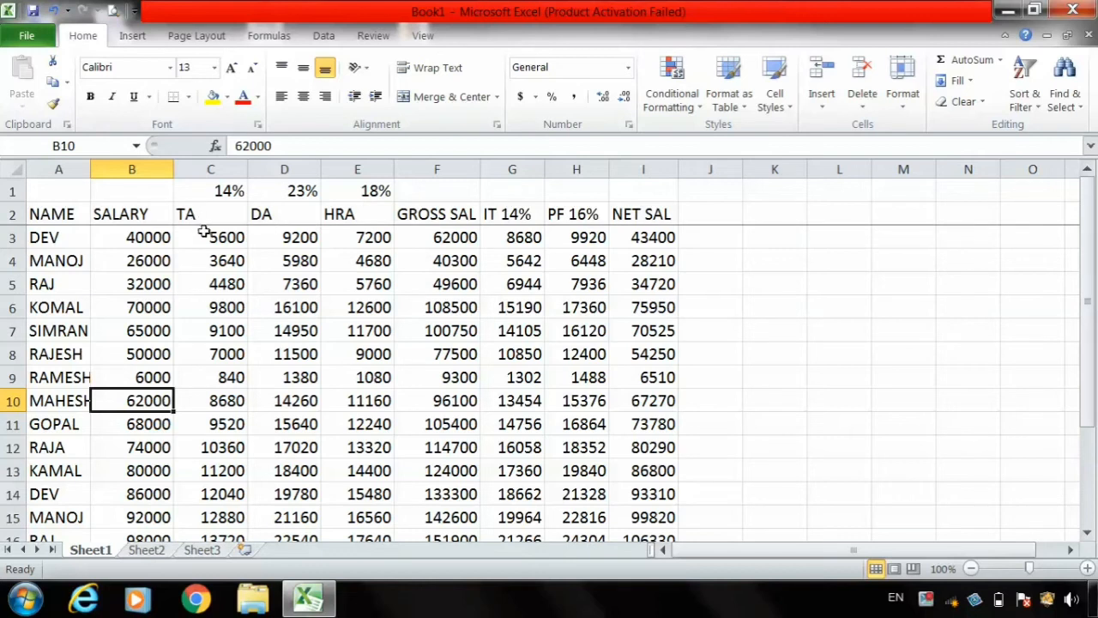
pyautogui.click(233, 189)
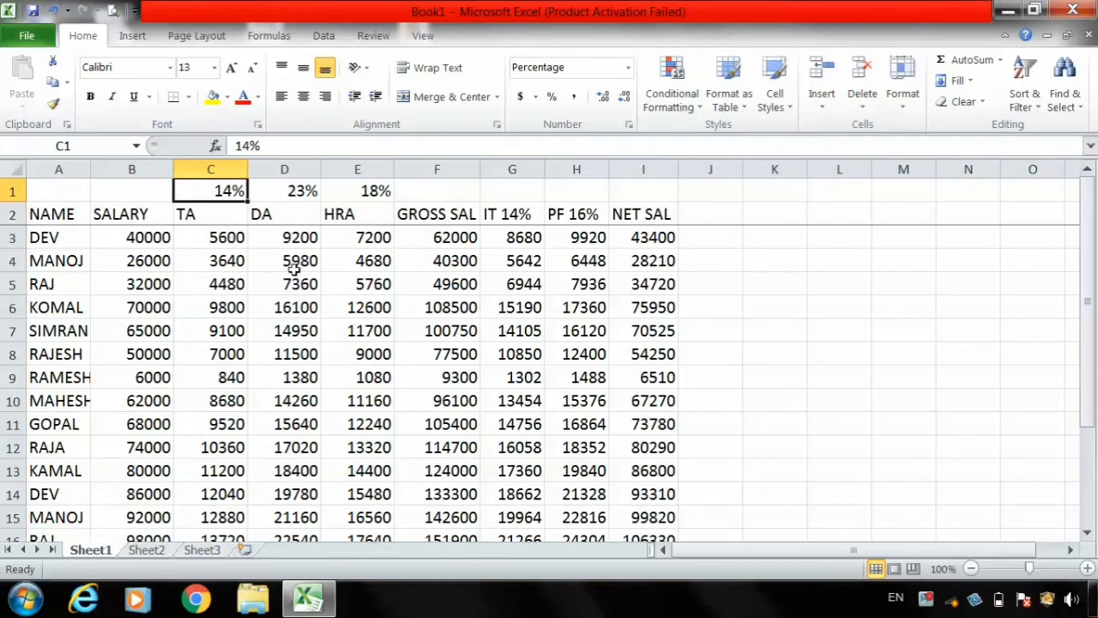
pyautogui.click(206, 240)
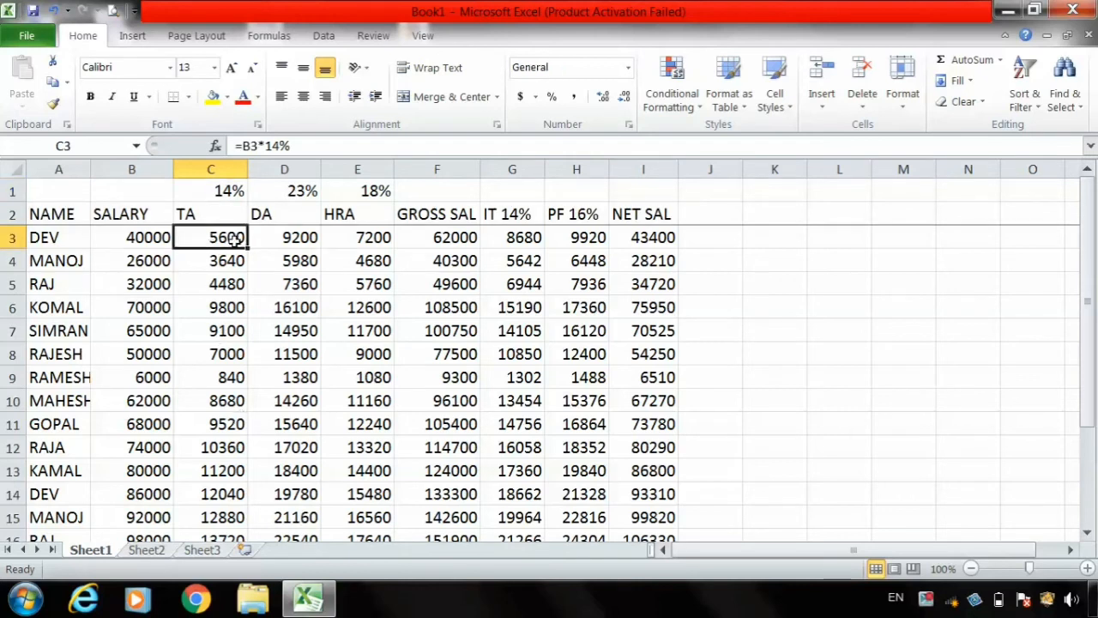
pyautogui.click(292, 146)
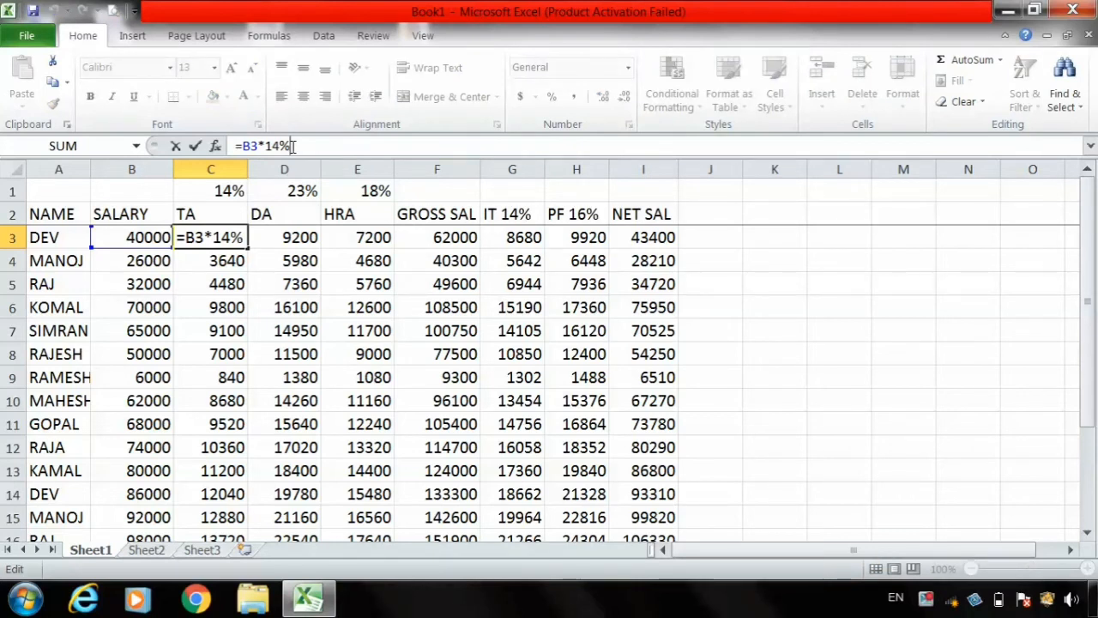
pyautogui.press('BackSpace')
pyautogui.press('BackSpace')
pyautogui.press('BackSpace')
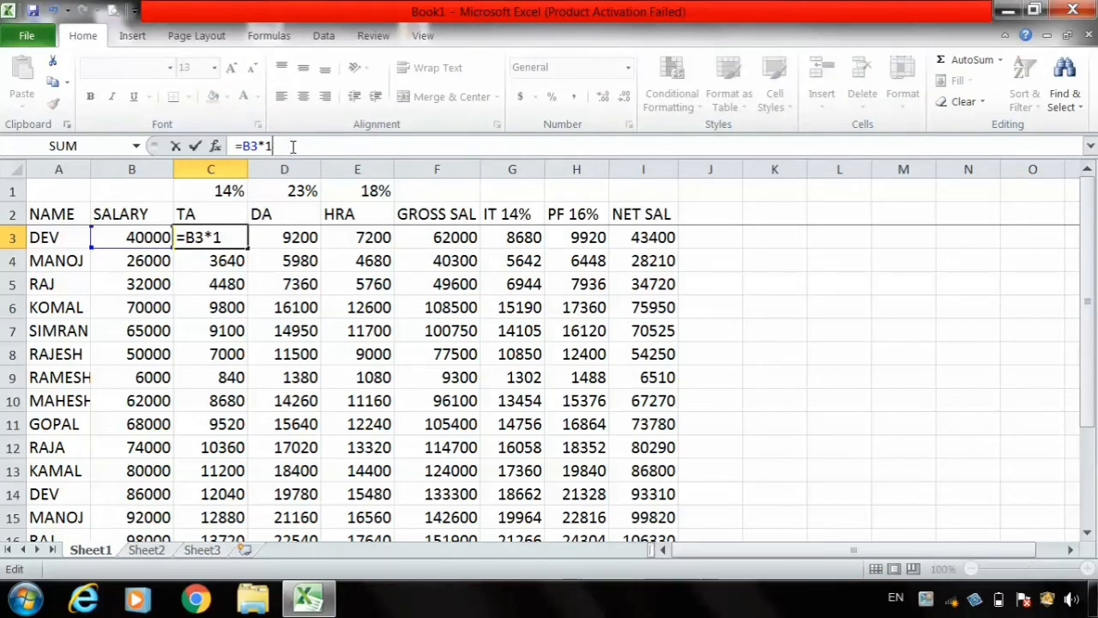
pyautogui.click(217, 190)
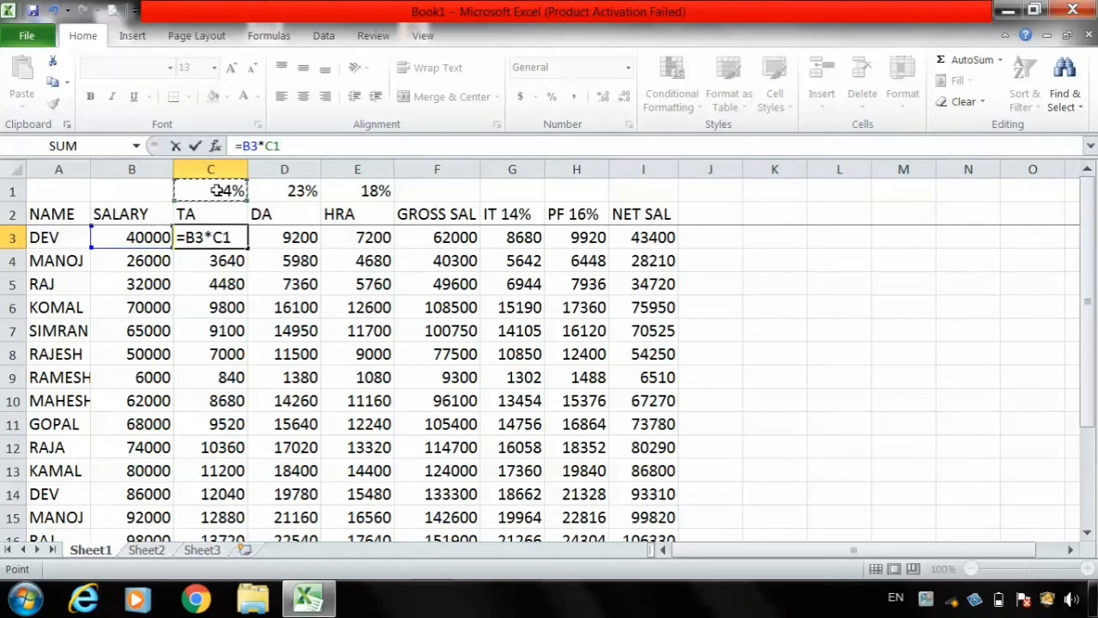
pyautogui.press('Return')
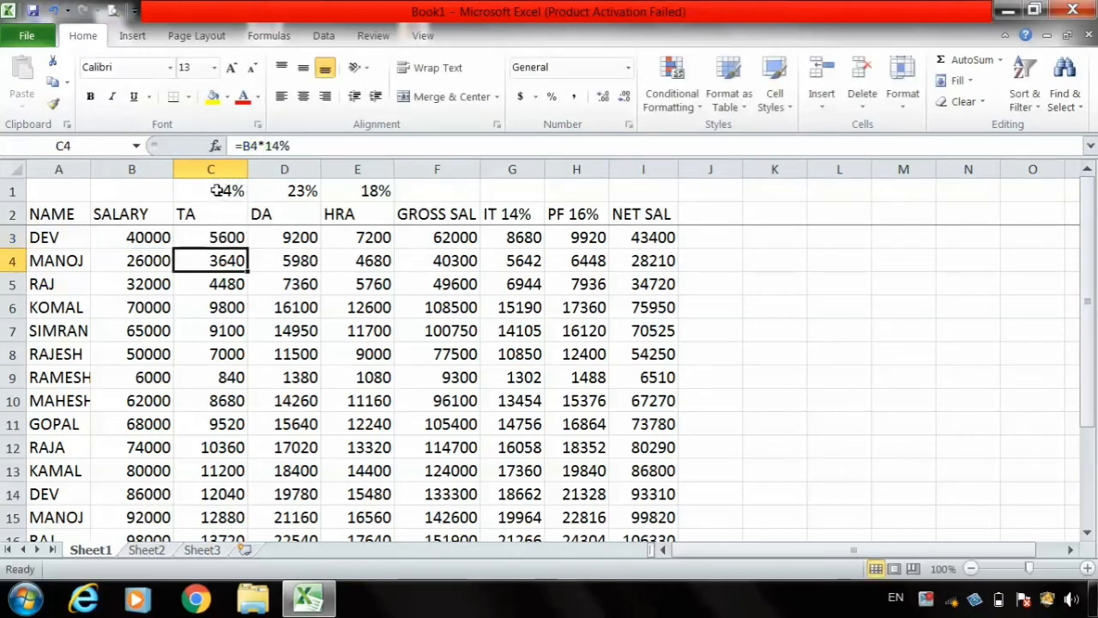
# - Try to copy the TA formula with its relative rate reference from C3 down to C9
pyautogui.click(213, 240)
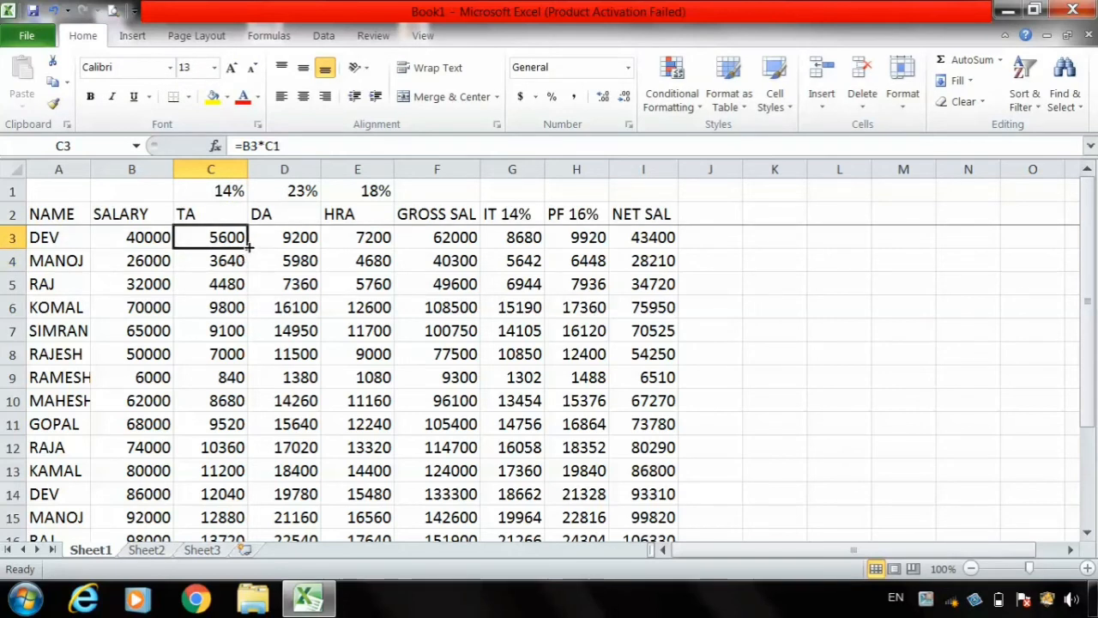
pyautogui.moveTo(248, 246); pyautogui.dragTo(248, 246)
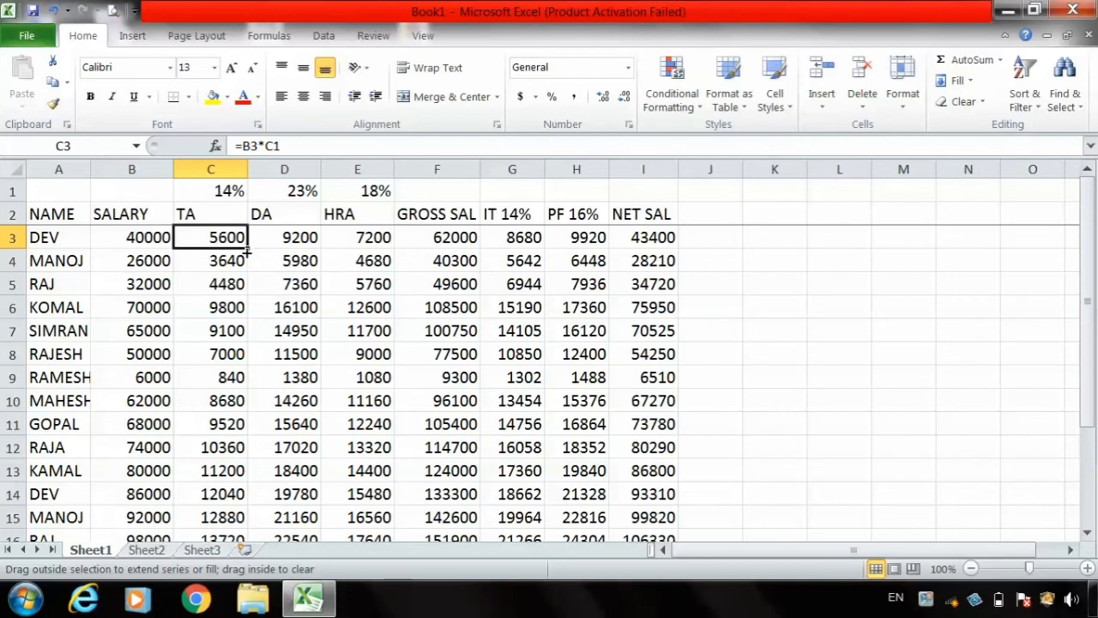
pyautogui.moveTo(247, 248); pyautogui.dragTo(247, 248)
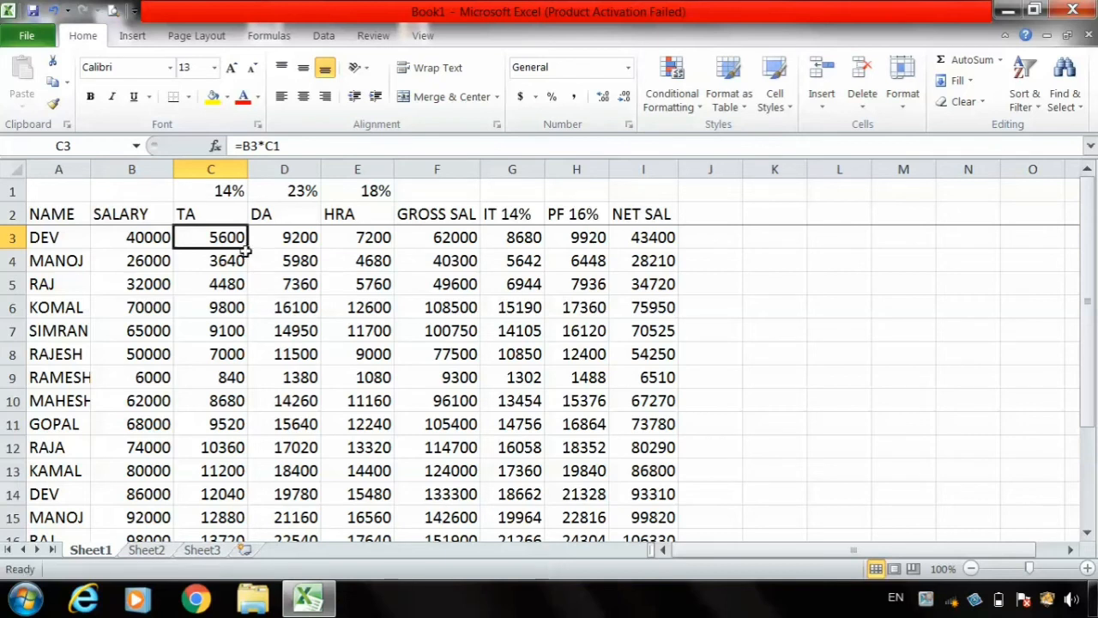
pyautogui.click(279, 145)
pyautogui.doubleClick(273, 146)
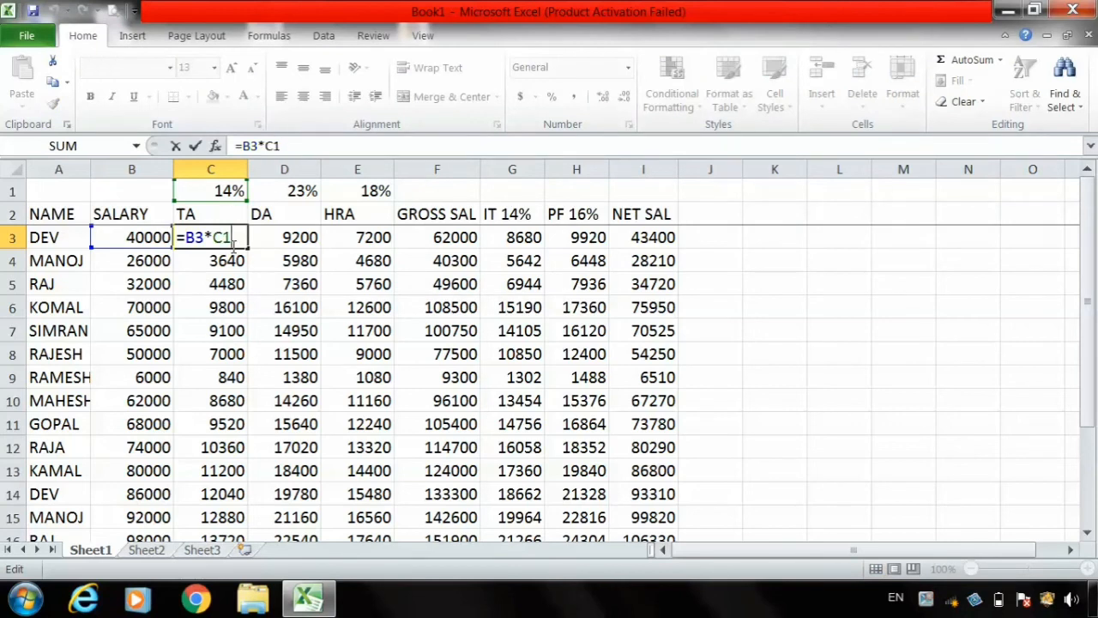
pyautogui.click(260, 261)
pyautogui.click(224, 228)
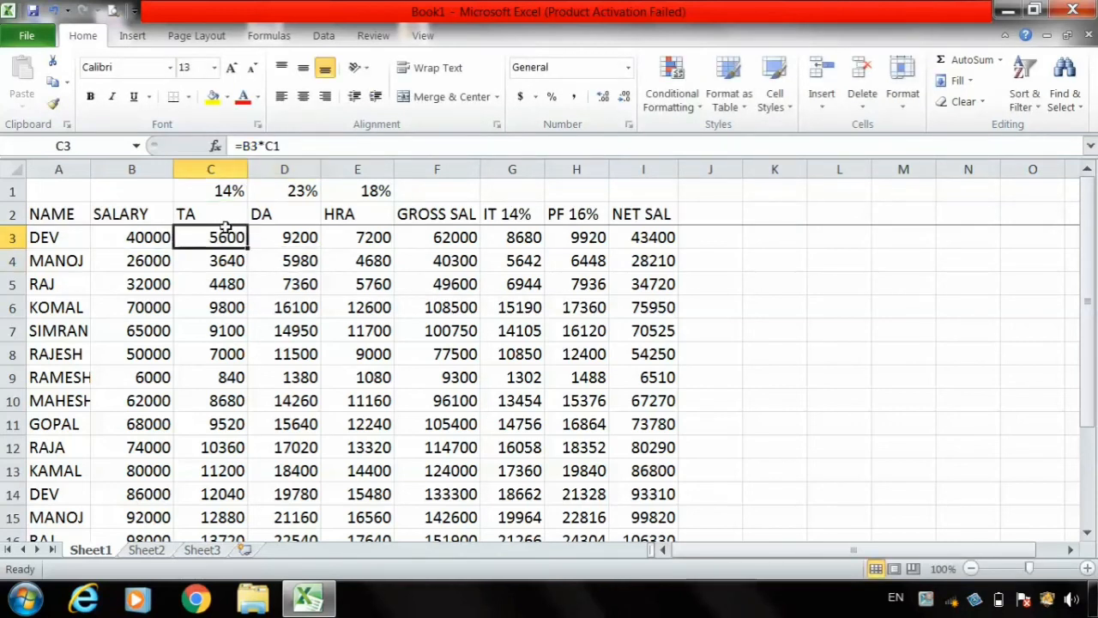
pyautogui.moveTo(249, 246); pyautogui.dragTo(250, 382)
pyautogui.moveTo(230, 378); pyautogui.dragTo(230, 412)
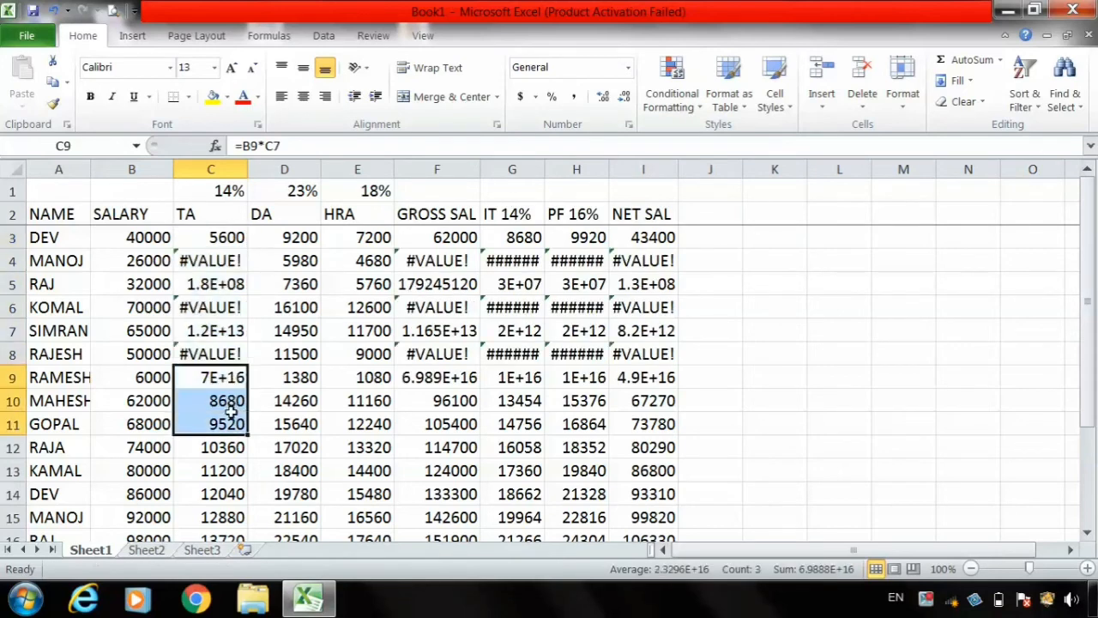
# - Examine how the cell references shift in the copied TA formulas in C8, C4 and C5 compared with C3
pyautogui.click(222, 351)
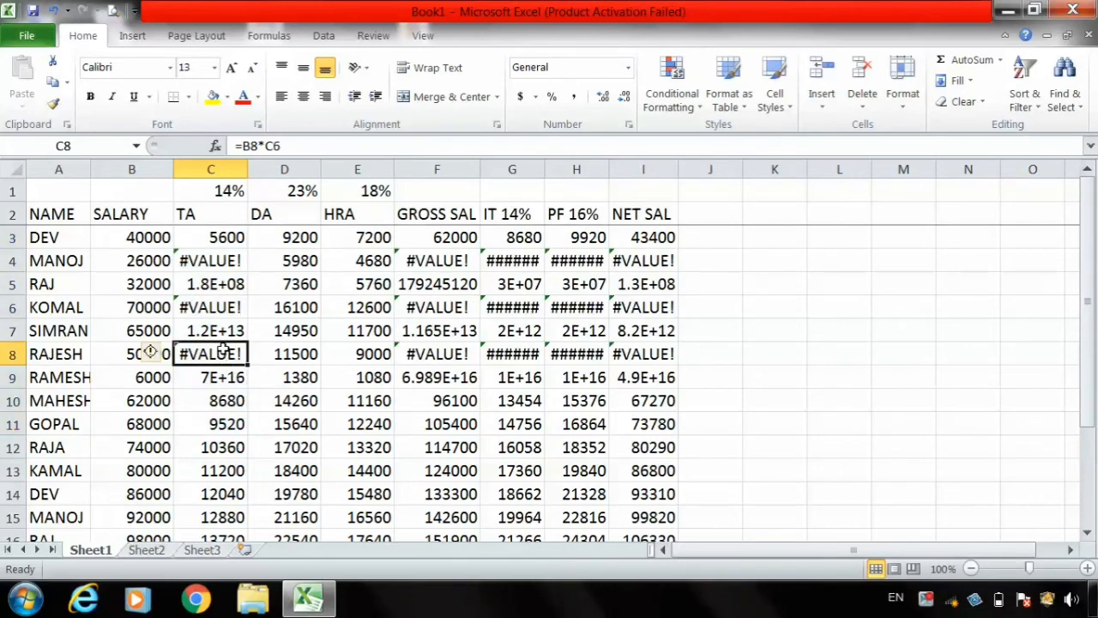
pyautogui.click(216, 234)
pyautogui.click(222, 260)
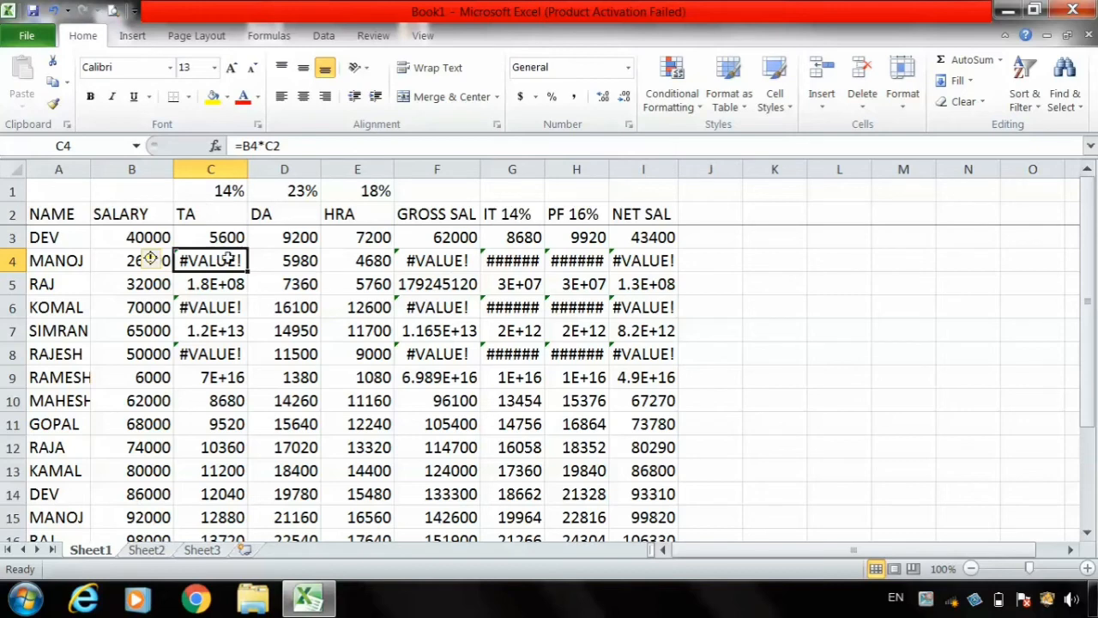
pyautogui.click(230, 284)
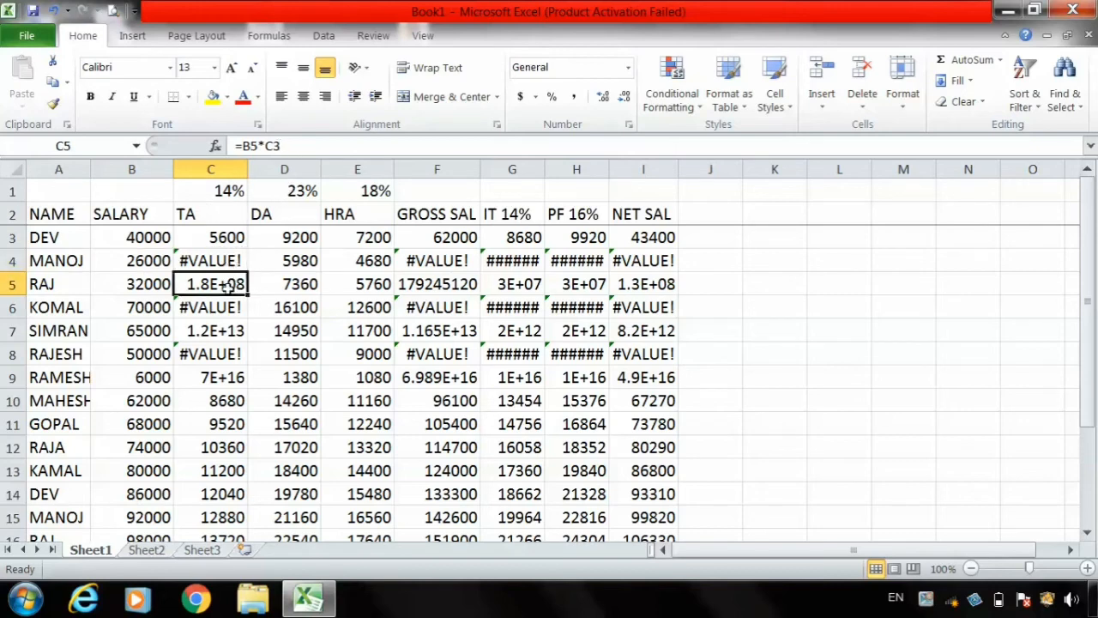
# - Lock only the row of the rate reference in the C3 formula, making it =B3*C$1
pyautogui.click(215, 240)
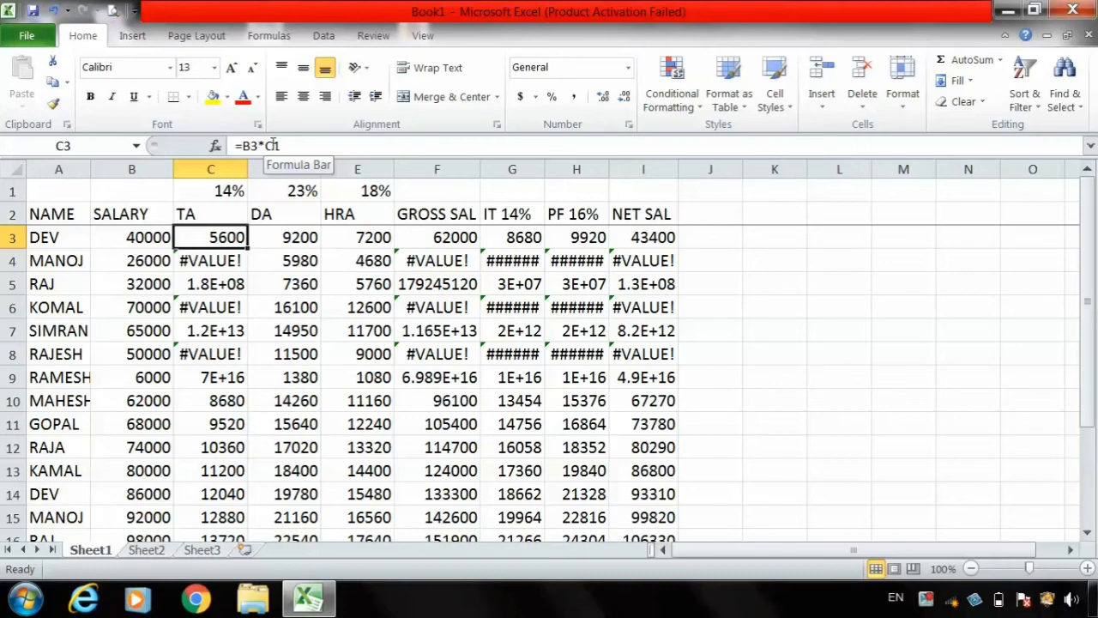
pyautogui.write('$')
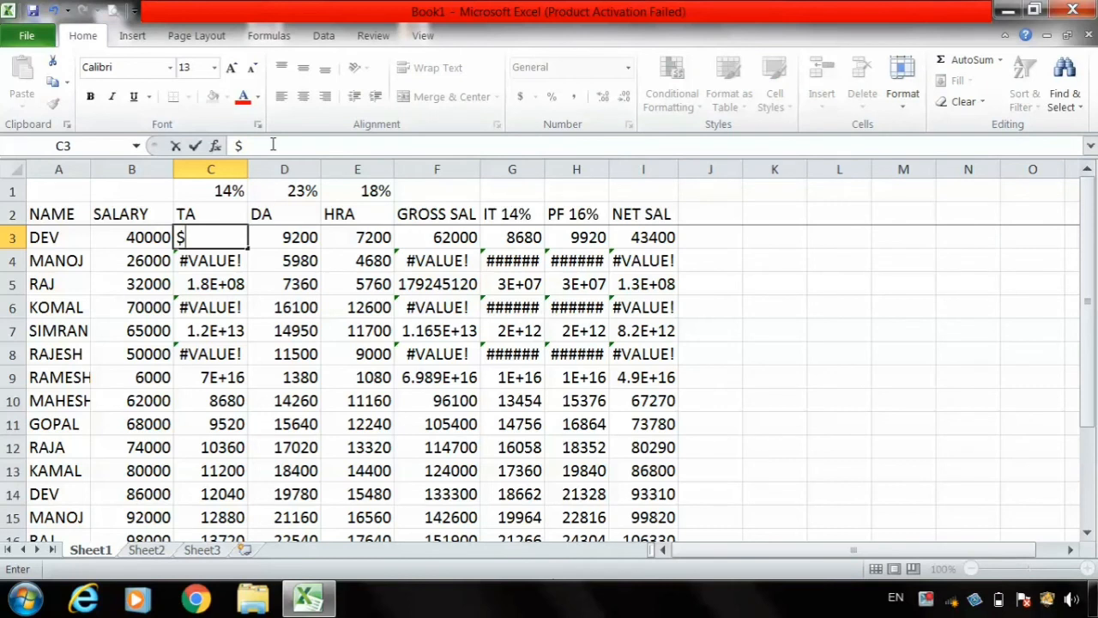
pyautogui.hotkey('ctrl', 'z')
pyautogui.click(272, 146)
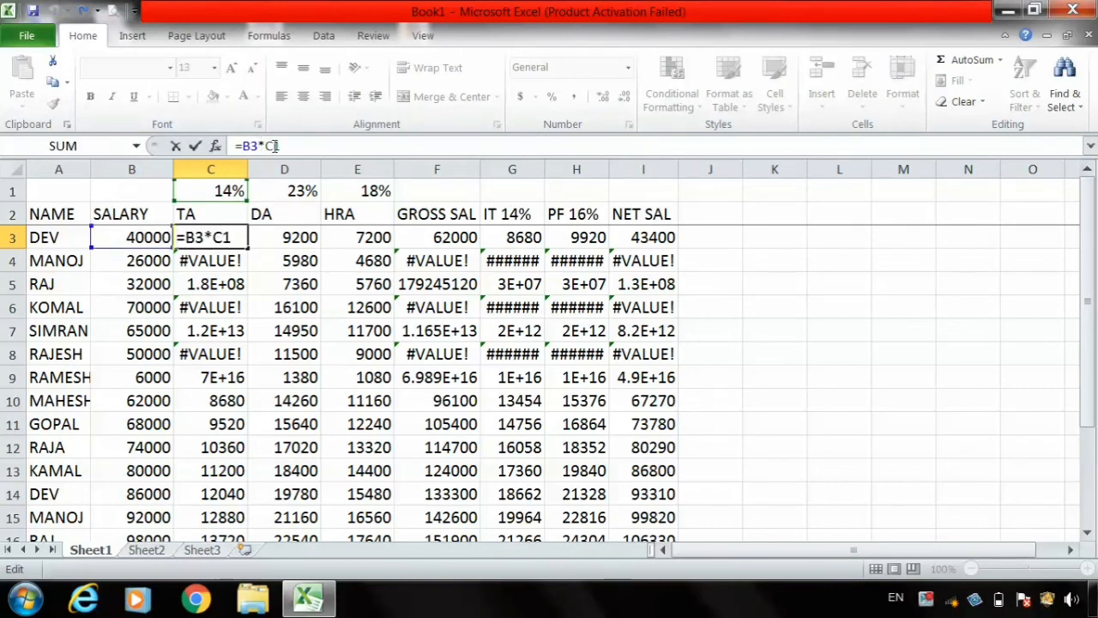
pyautogui.write('$')
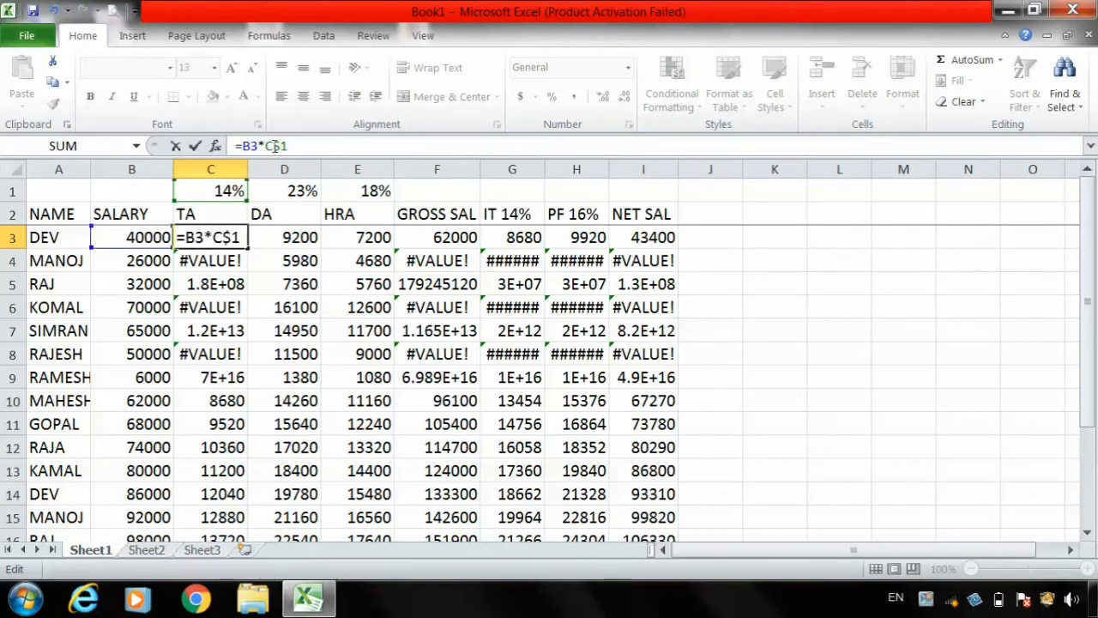
pyautogui.click(292, 253)
pyautogui.click(247, 237)
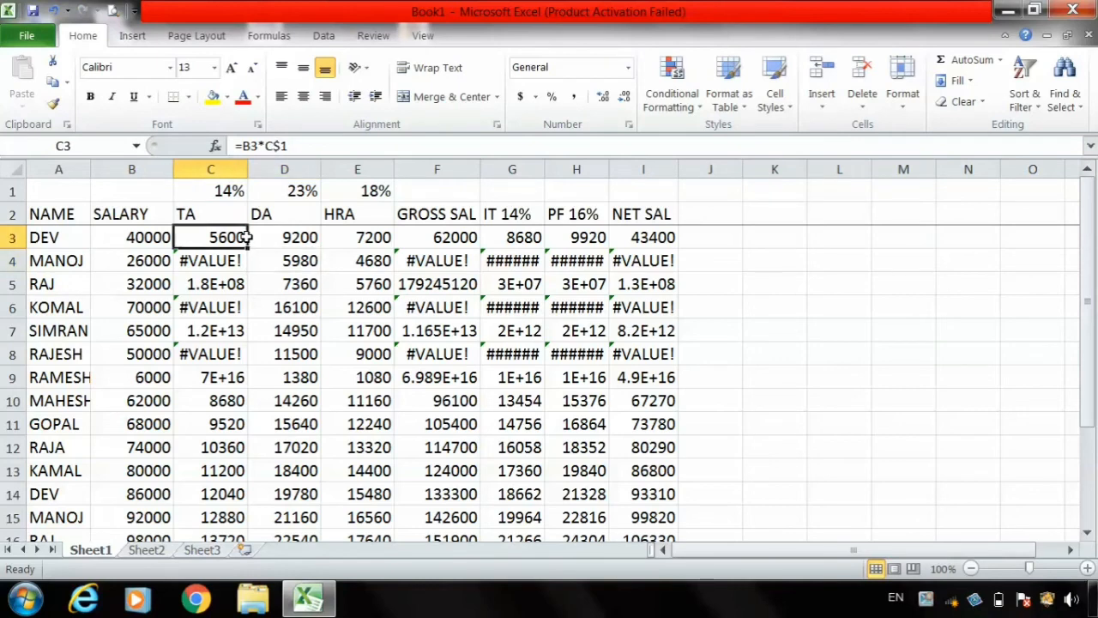
# - Make the rate reference in the C3 formula fully absolute, =B3*$C$1
pyautogui.click(284, 146)
pyautogui.press('BackSpace')
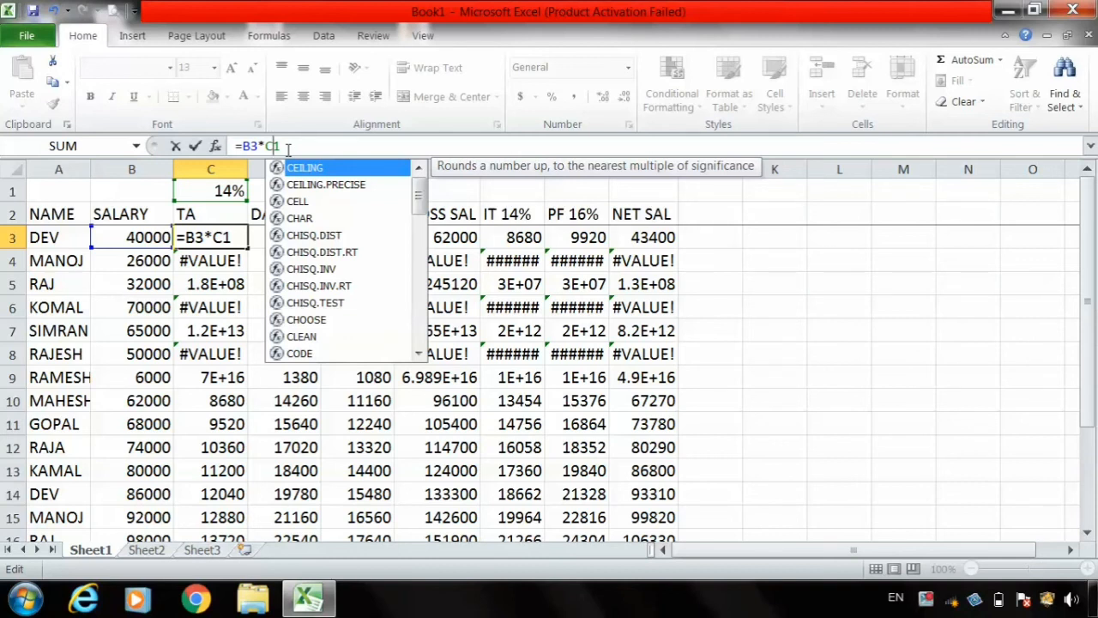
pyautogui.press('F4')
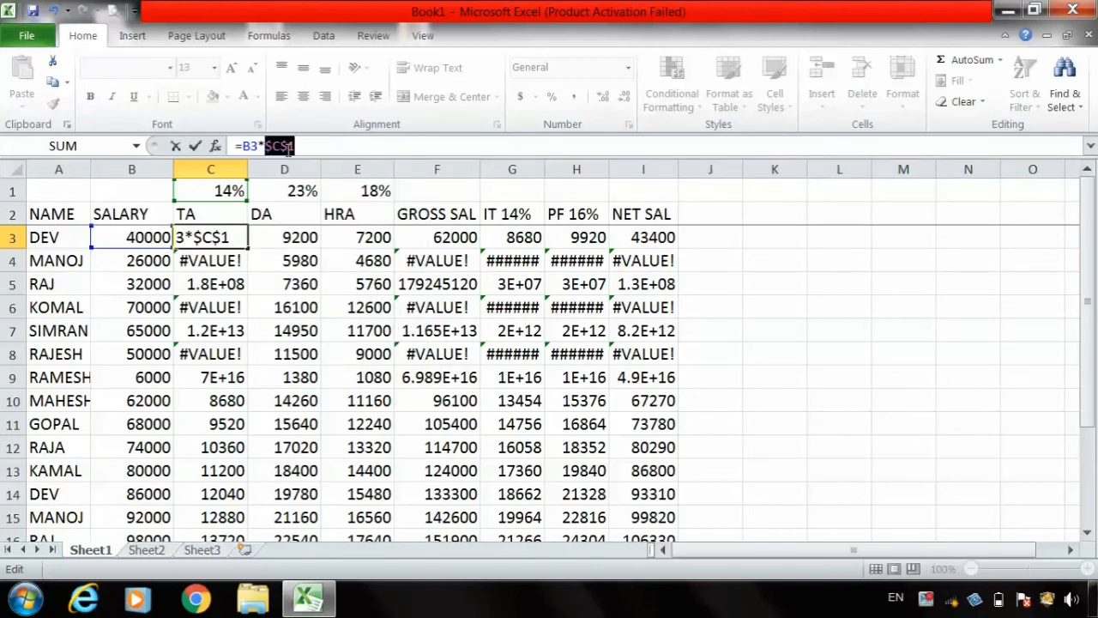
pyautogui.press('Return')
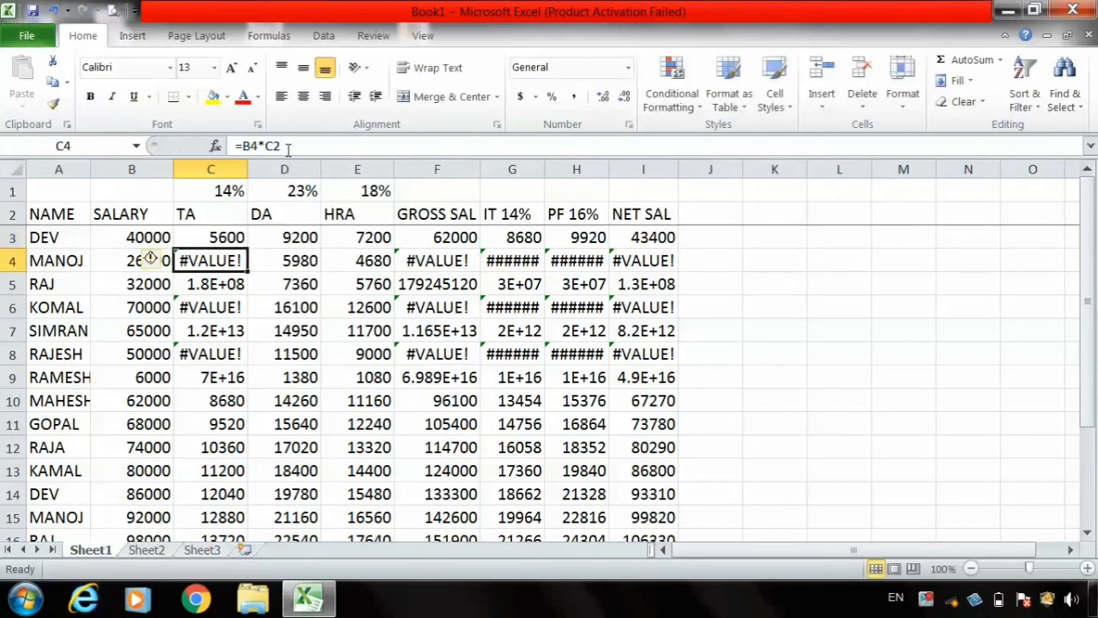
# - Fill the TA formula from C3 down through C17 and check the copied formula in C14
pyautogui.click(201, 238)
pyautogui.moveTo(247, 248); pyautogui.dragTo(215, 490)
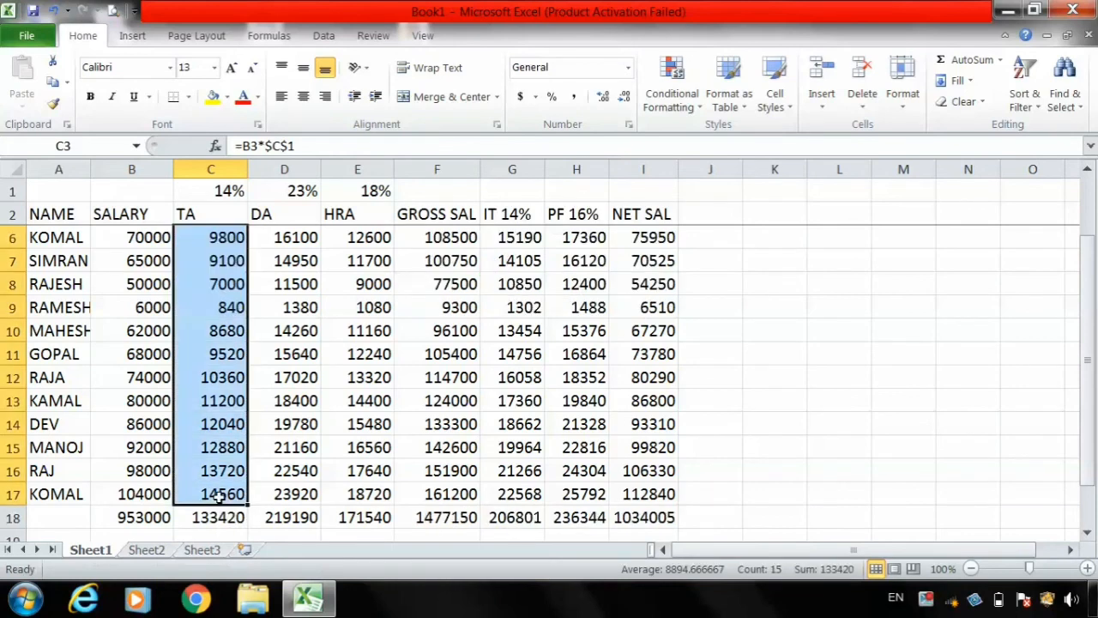
pyautogui.click(231, 432)
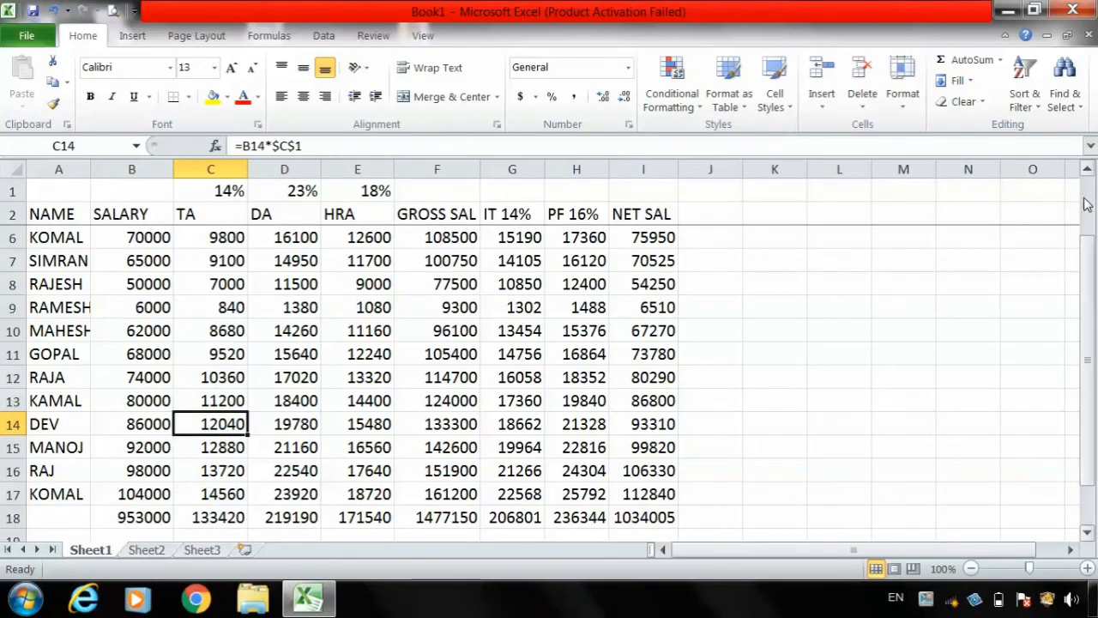
# - Change the DA formula in D3 to use the absolute rate cell, =B3*$D$1
pyautogui.moveTo(1088, 254); pyautogui.dragTo(1088, 204)
pyautogui.click(313, 242)
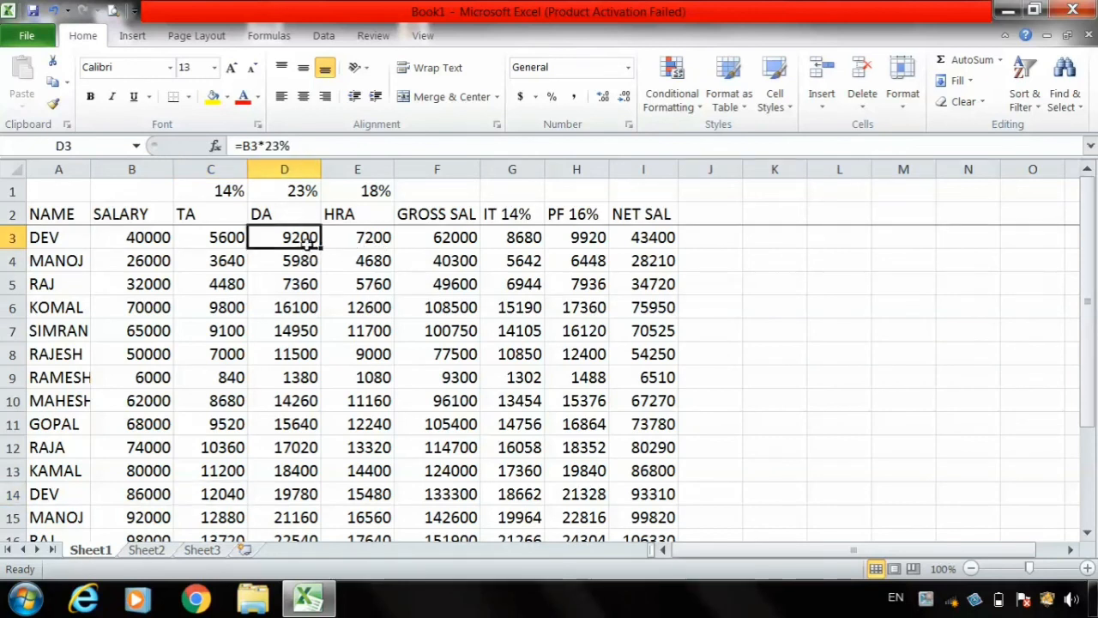
pyautogui.click(295, 148)
pyautogui.press('BackSpace')
pyautogui.press('BackSpace')
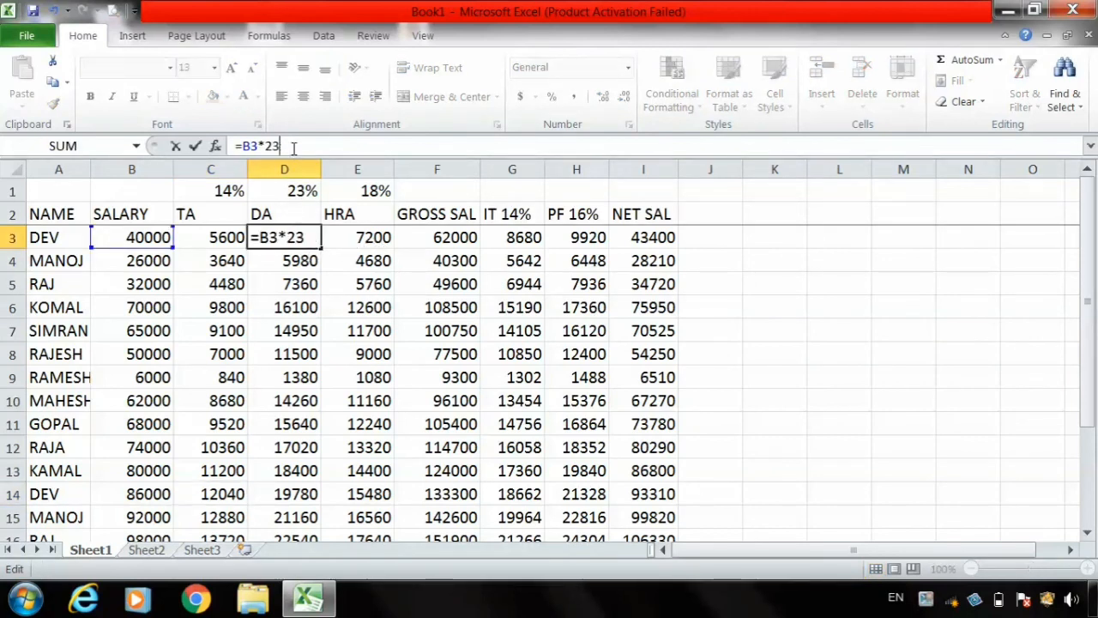
pyautogui.press('BackSpace')
pyautogui.click(280, 193)
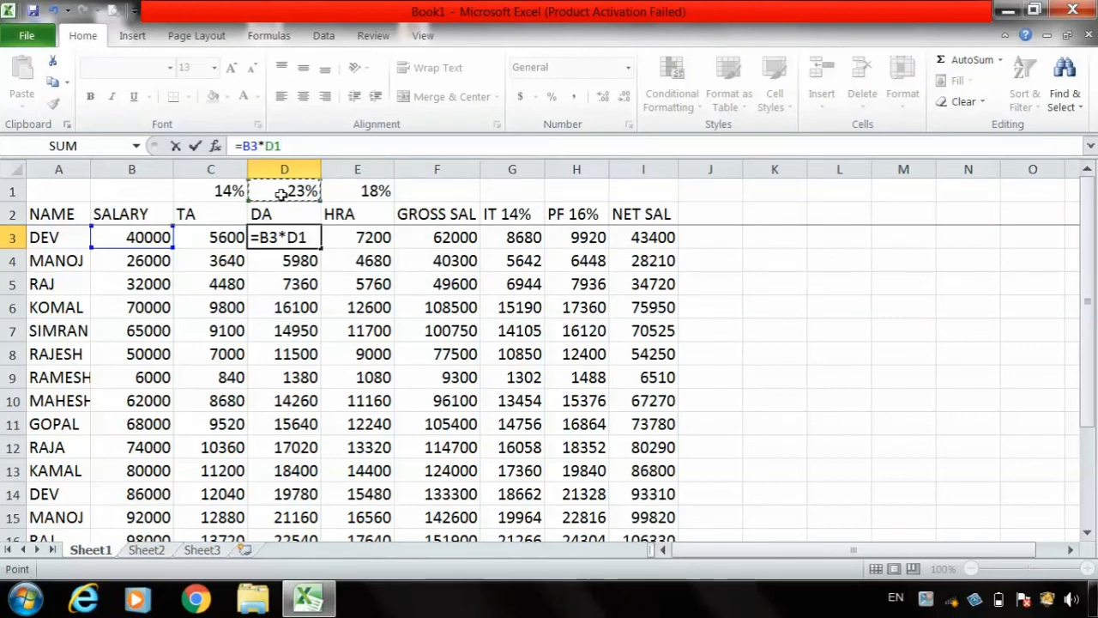
pyautogui.press('F4')
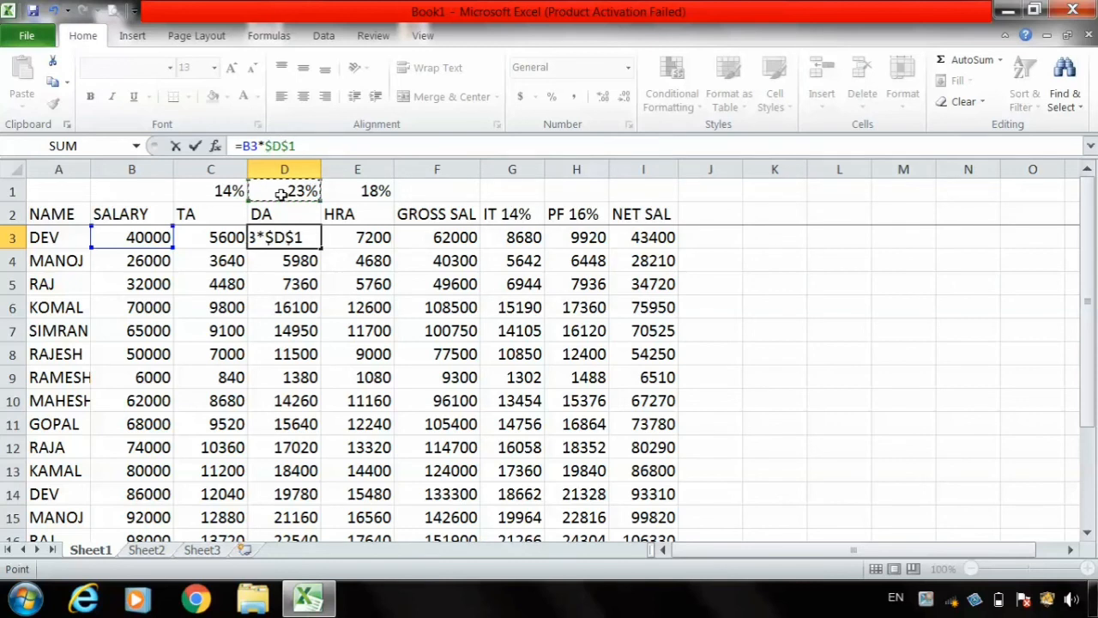
pyautogui.press('Return')
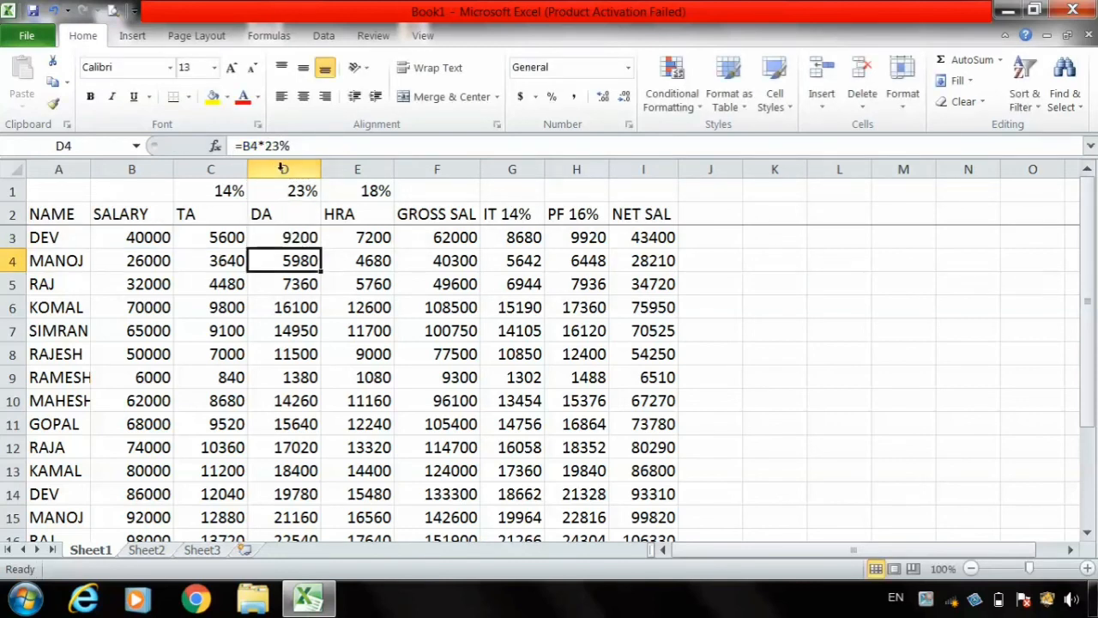
# - Fill the DA formula with the absolute rate reference from D3 down through D17
pyautogui.click(286, 237)
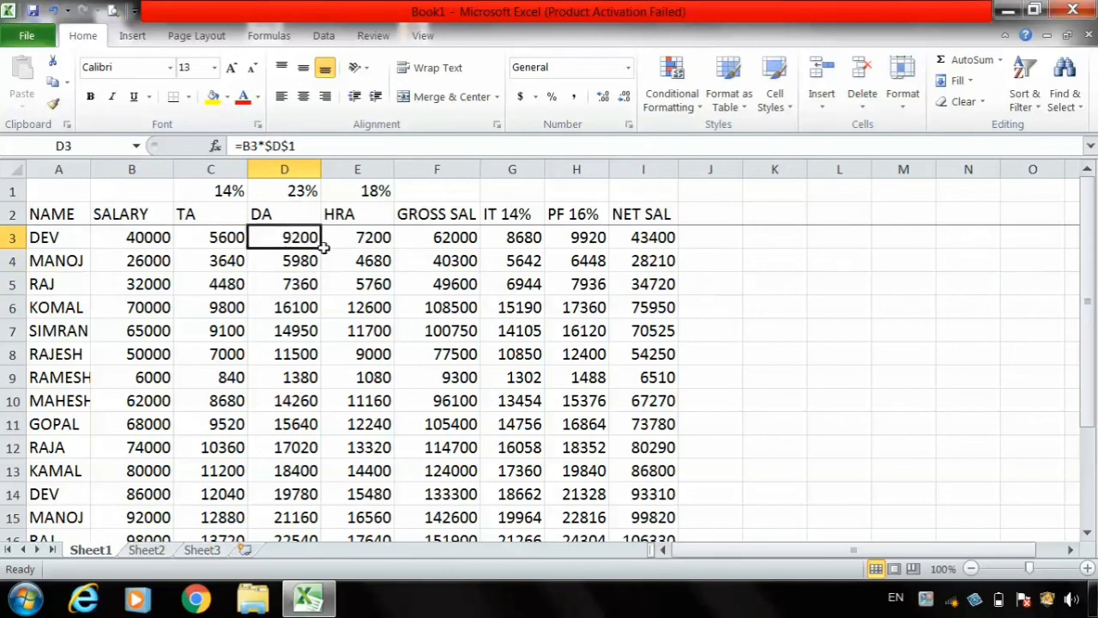
pyautogui.moveTo(321, 246); pyautogui.dragTo(306, 474)
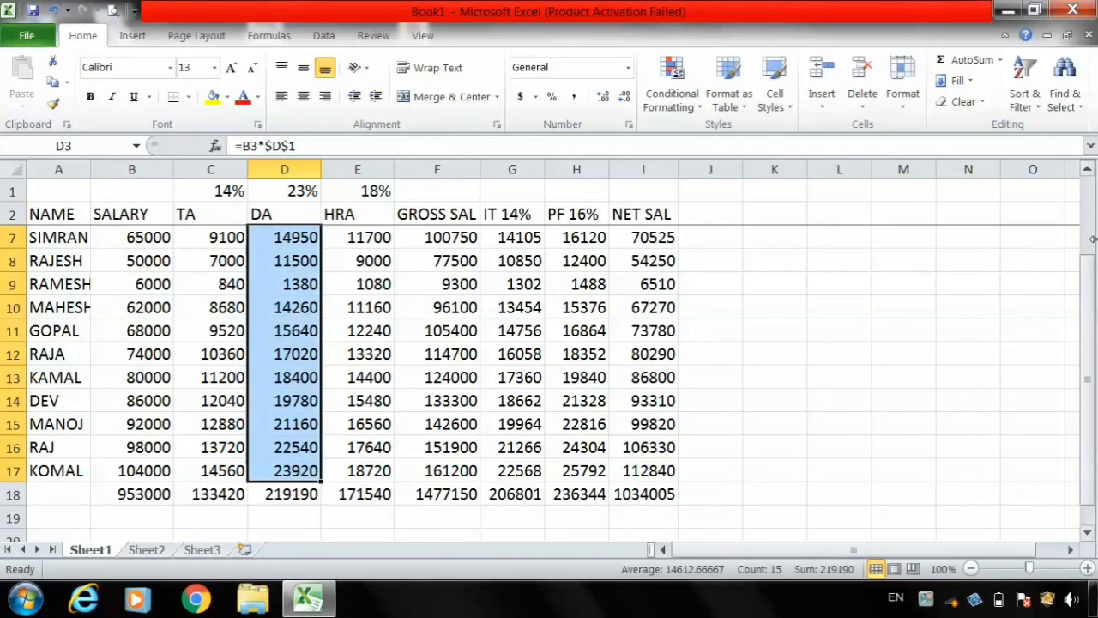
pyautogui.click(1088, 212)
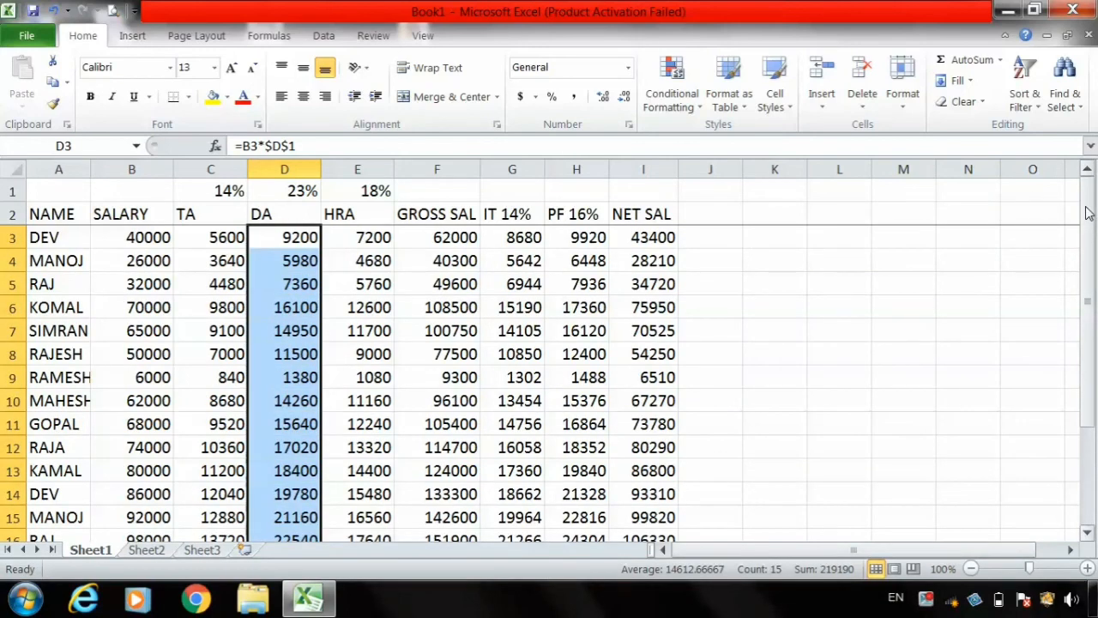
# - Change the TA rate in C1 to 22%
pyautogui.click(223, 282)
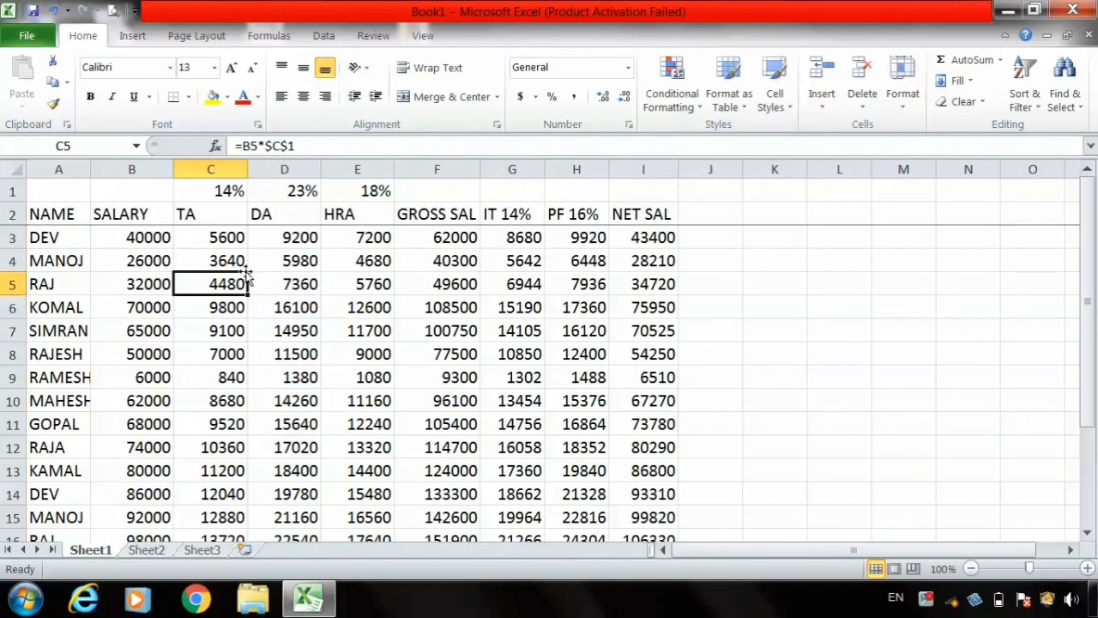
pyautogui.click(223, 197)
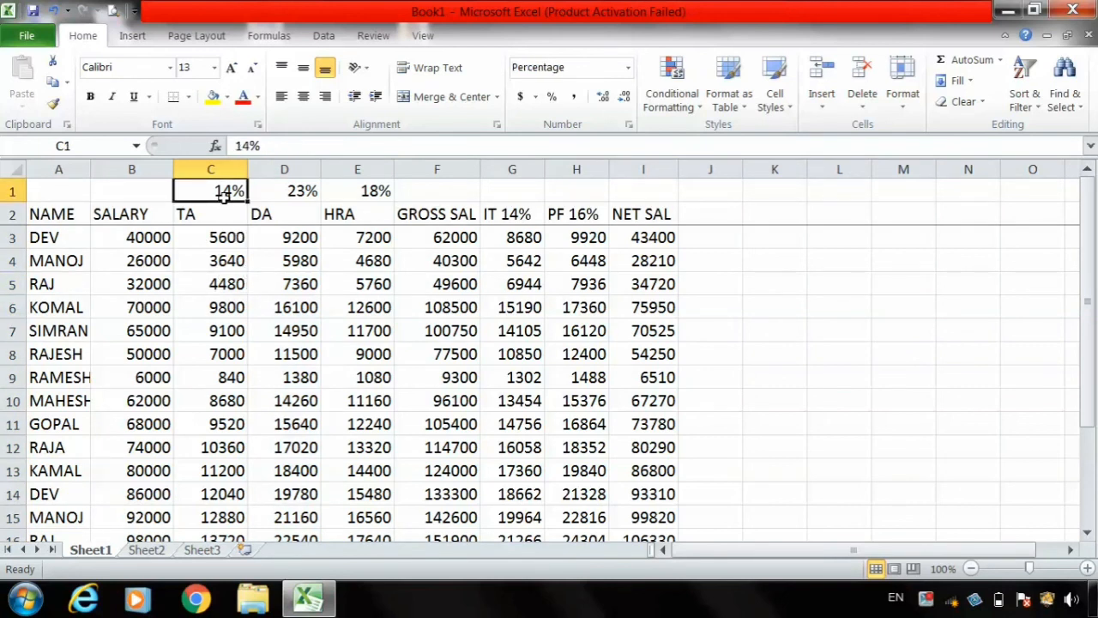
pyautogui.write('22')
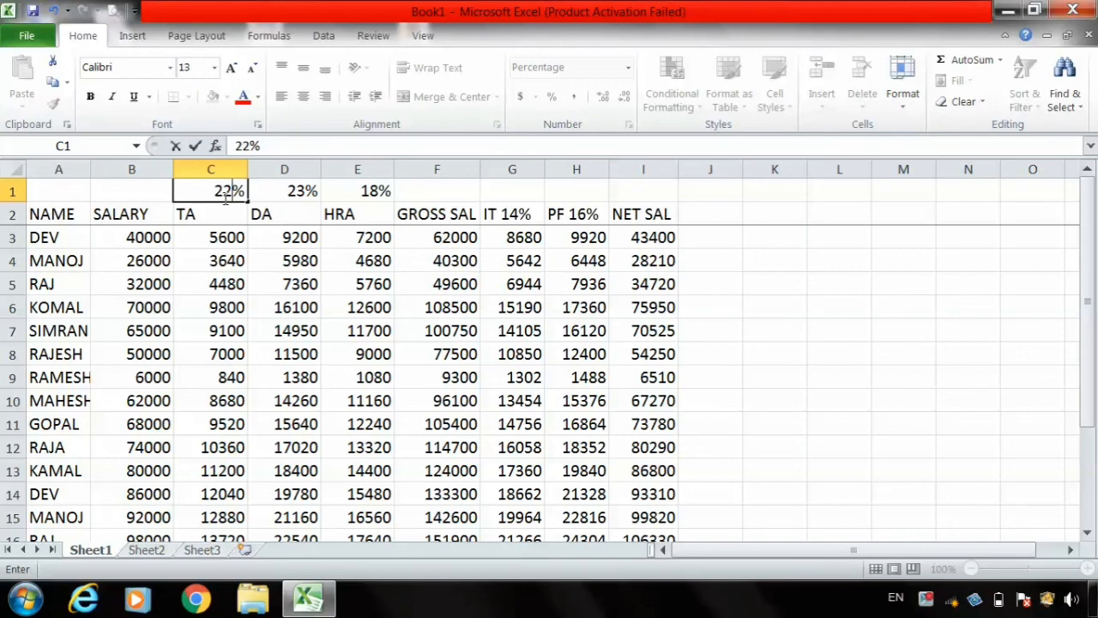
pyautogui.press('Return')
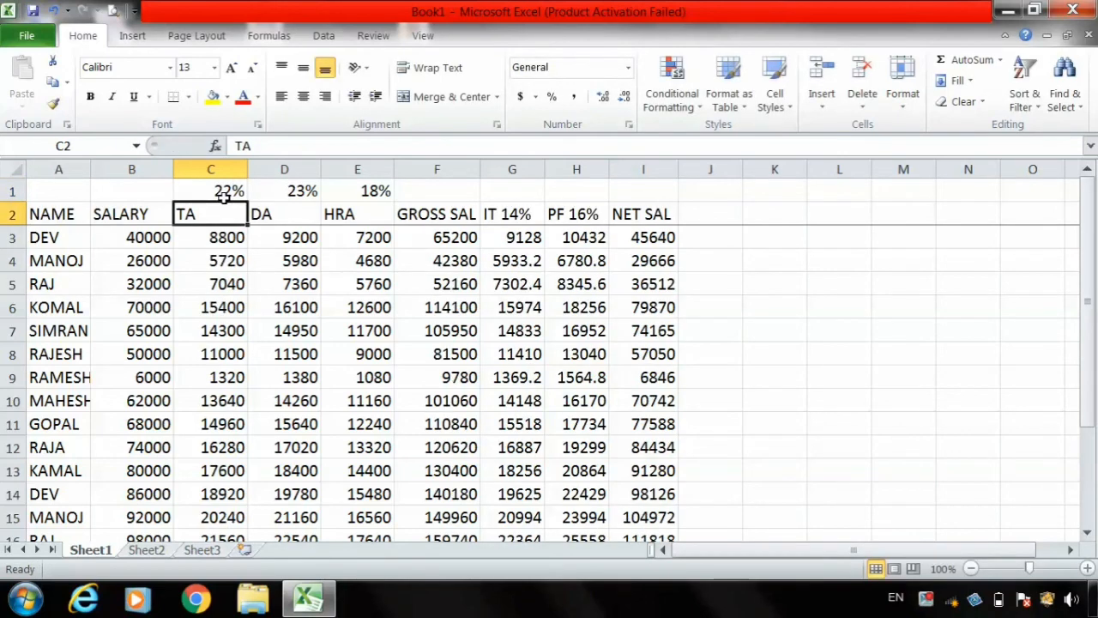
# - Try DA rates of 45% and then 22% in D1 to test the recalculation
pyautogui.click(283, 193)
pyautogui.write('45')
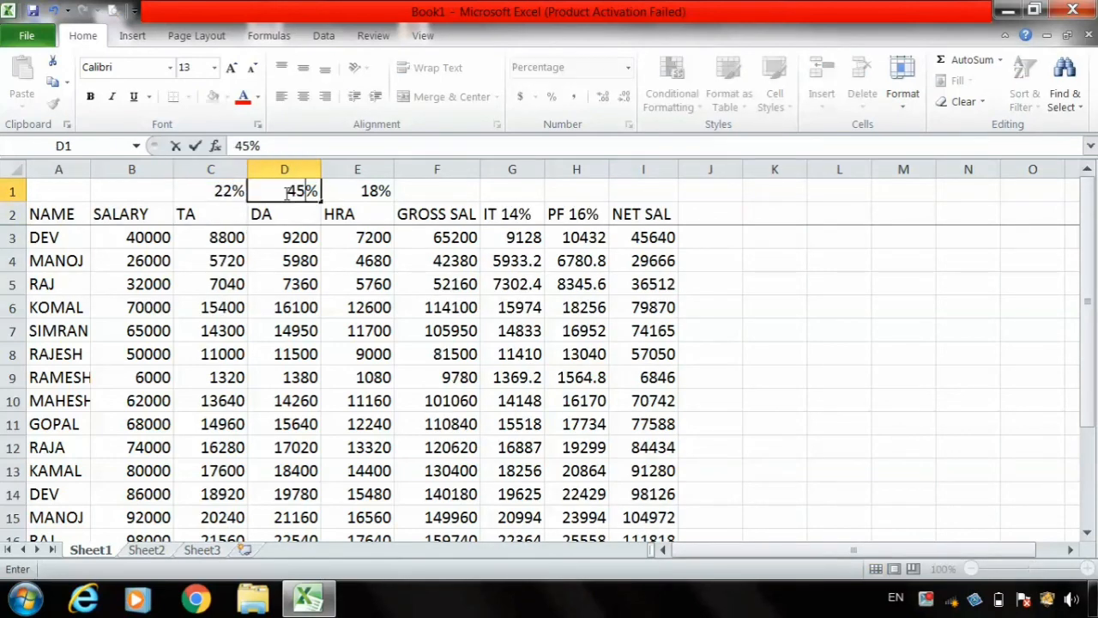
pyautogui.press('Return')
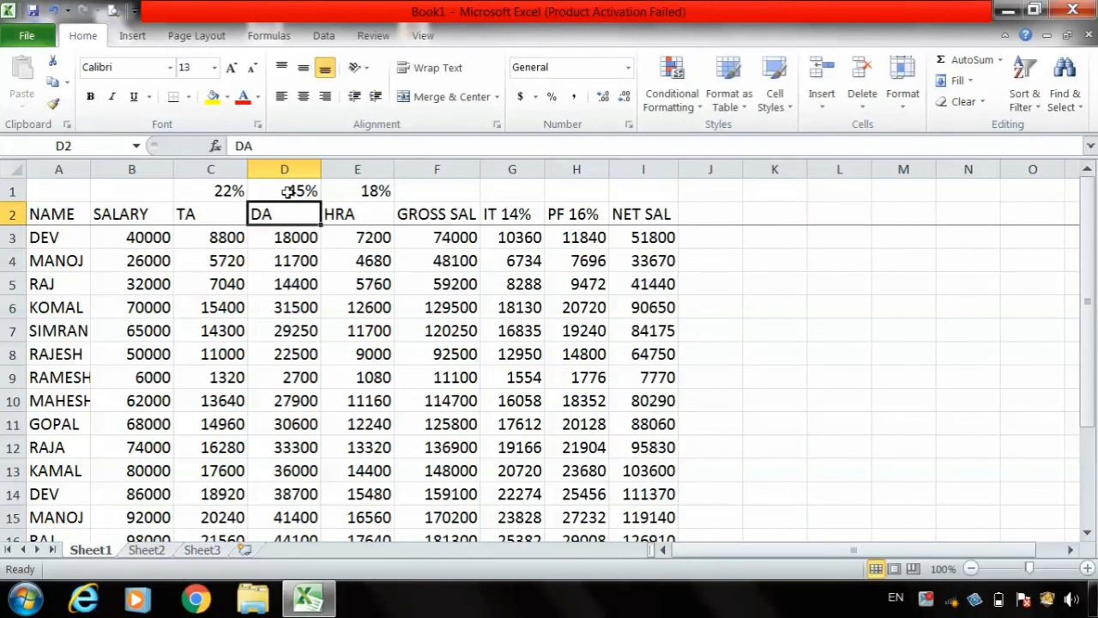
pyautogui.click(285, 192)
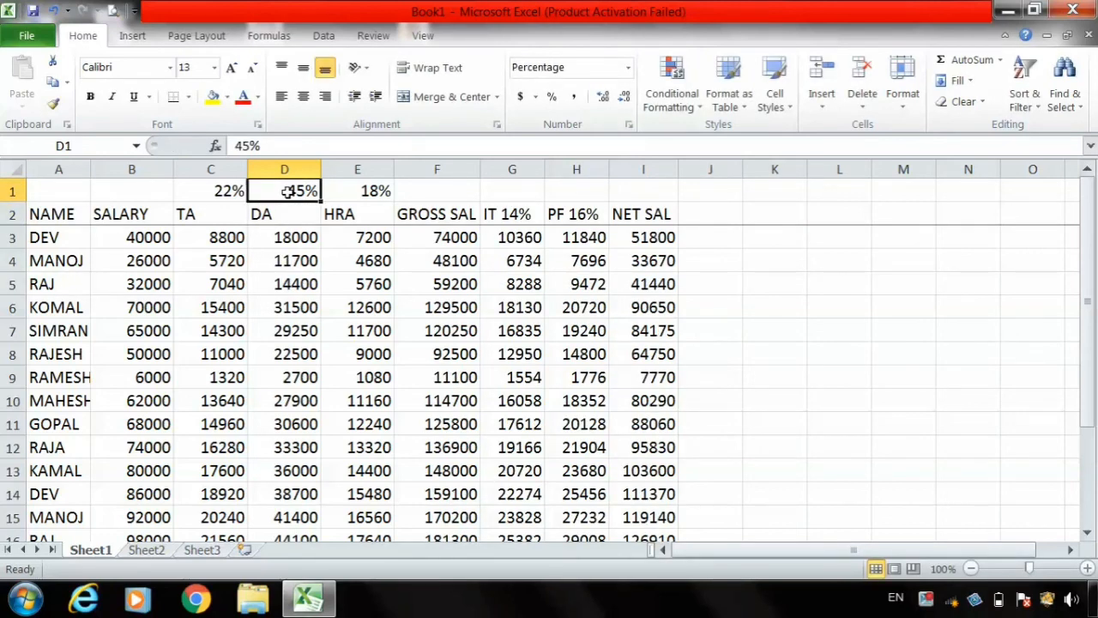
pyautogui.write('22')
pyautogui.press('Return')
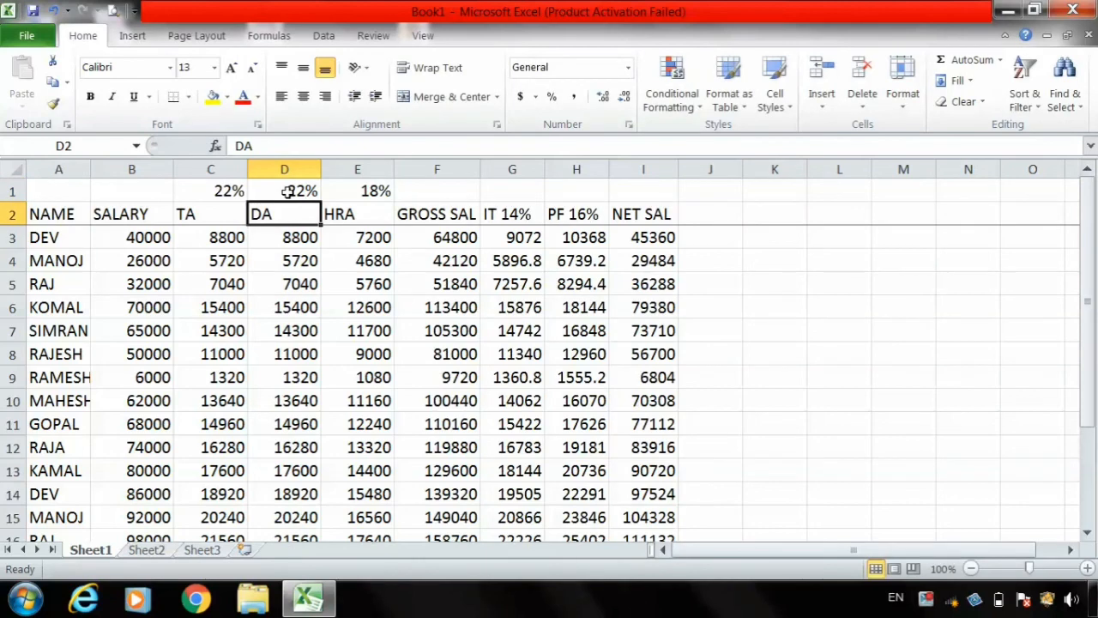
# - Set the DA rate in D1 to 12%
pyautogui.click(294, 191)
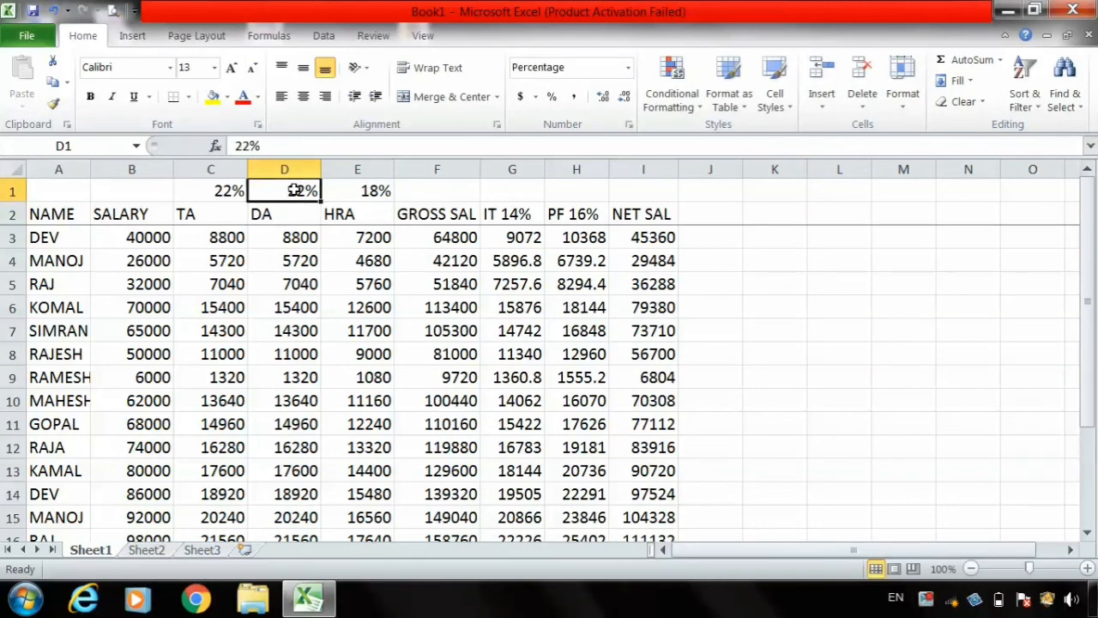
pyautogui.write('12')
pyautogui.press('Return')
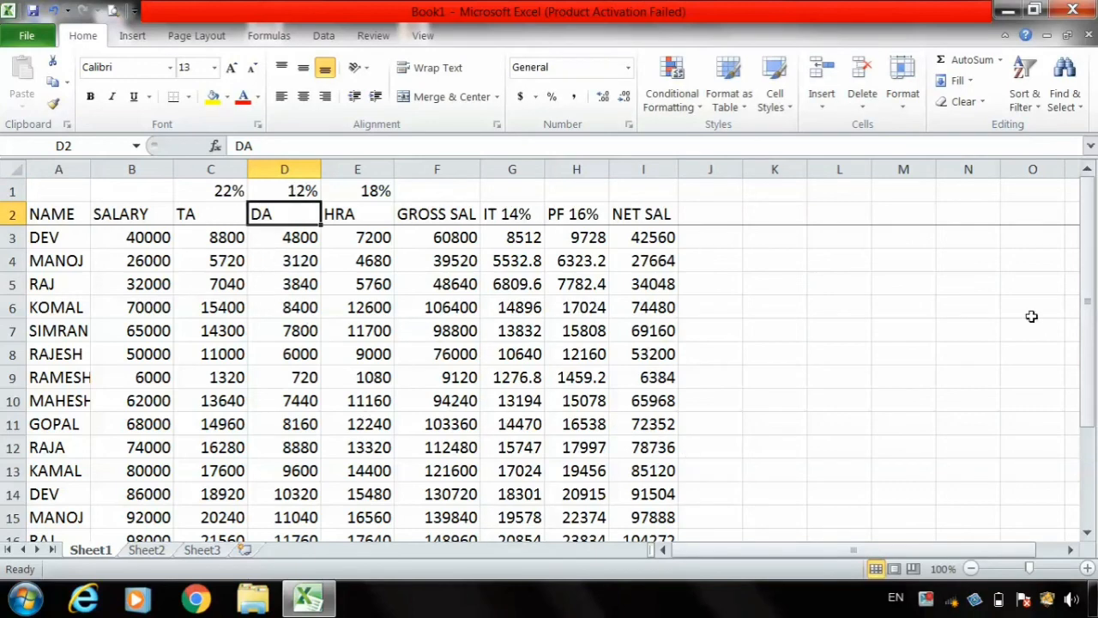
pyautogui.moveTo(1090, 270); pyautogui.dragTo(1088, 304)
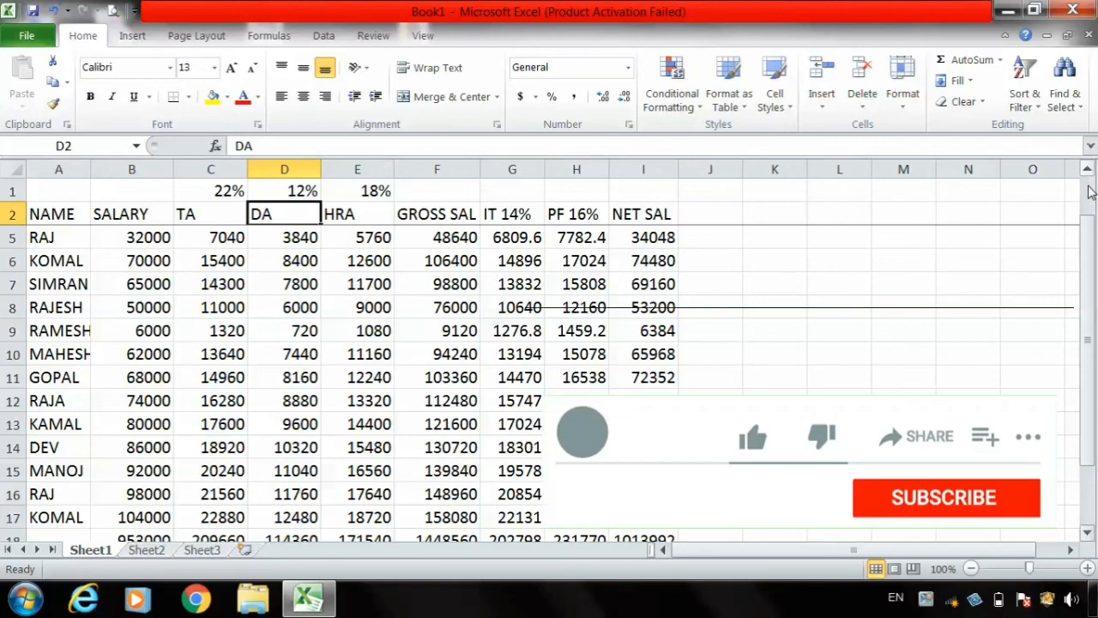
pyautogui.scroll(1, 1089, 192)
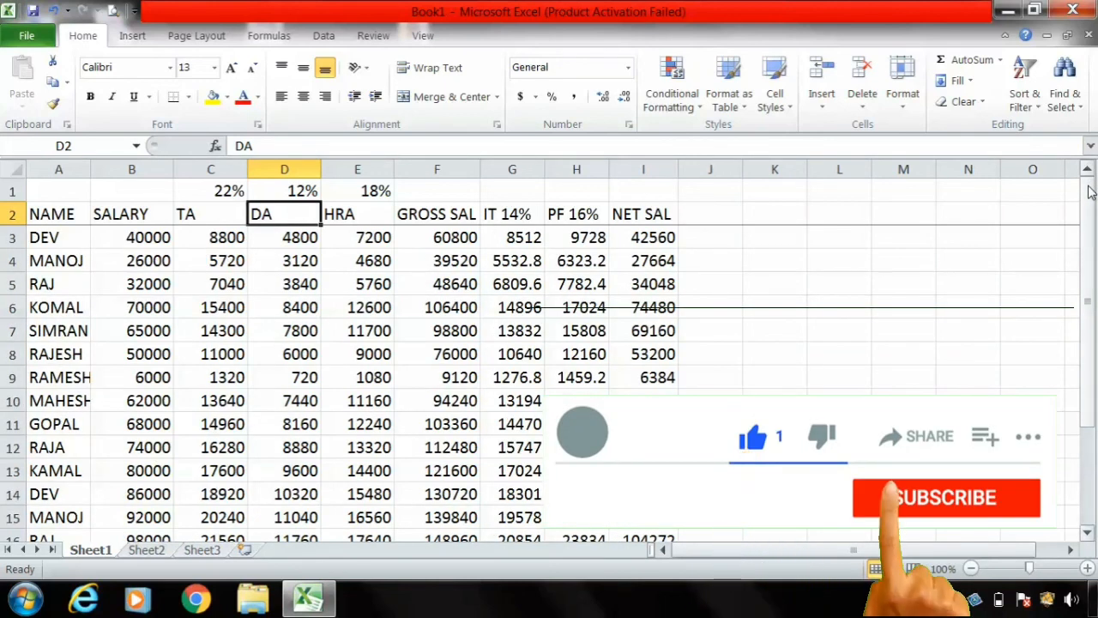